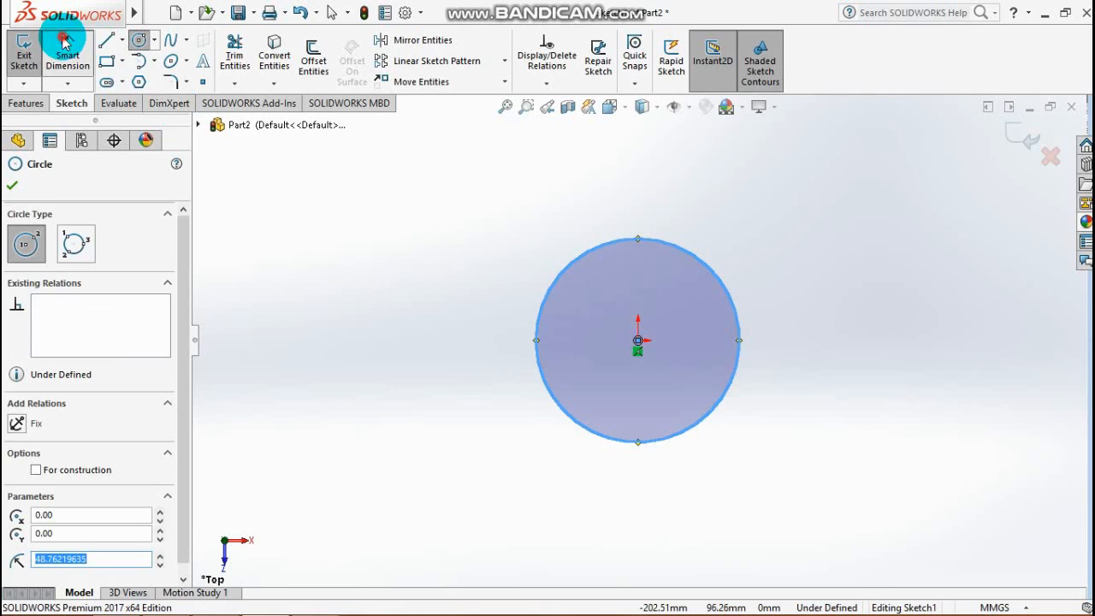
Dimension the circle's diameter to 80 mm.
left_click(67, 38)
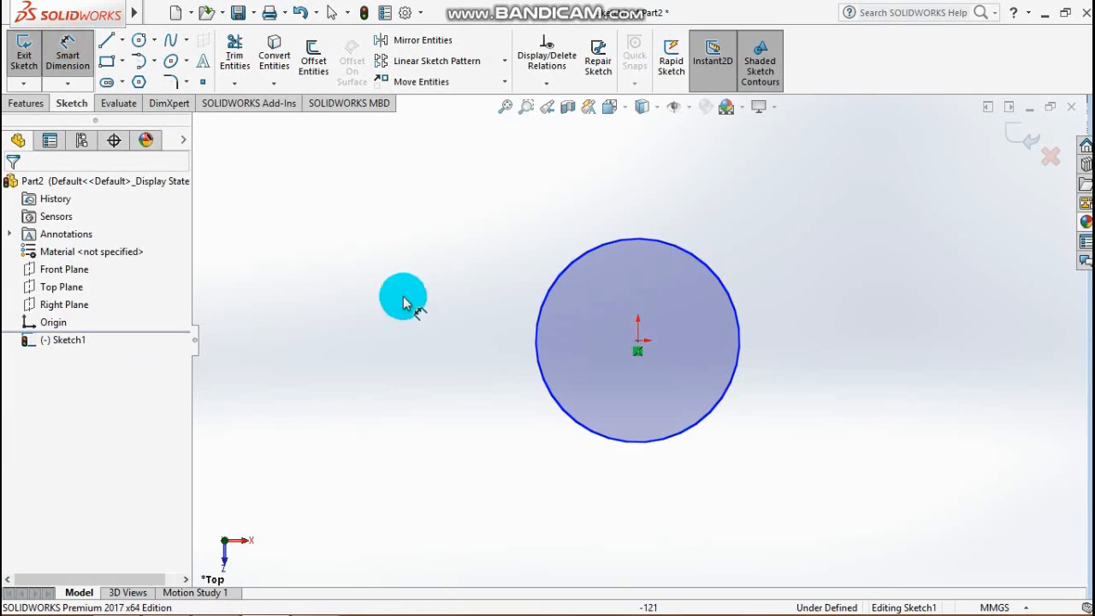
left_click(538, 340)
left_click(501, 384)
type("8")
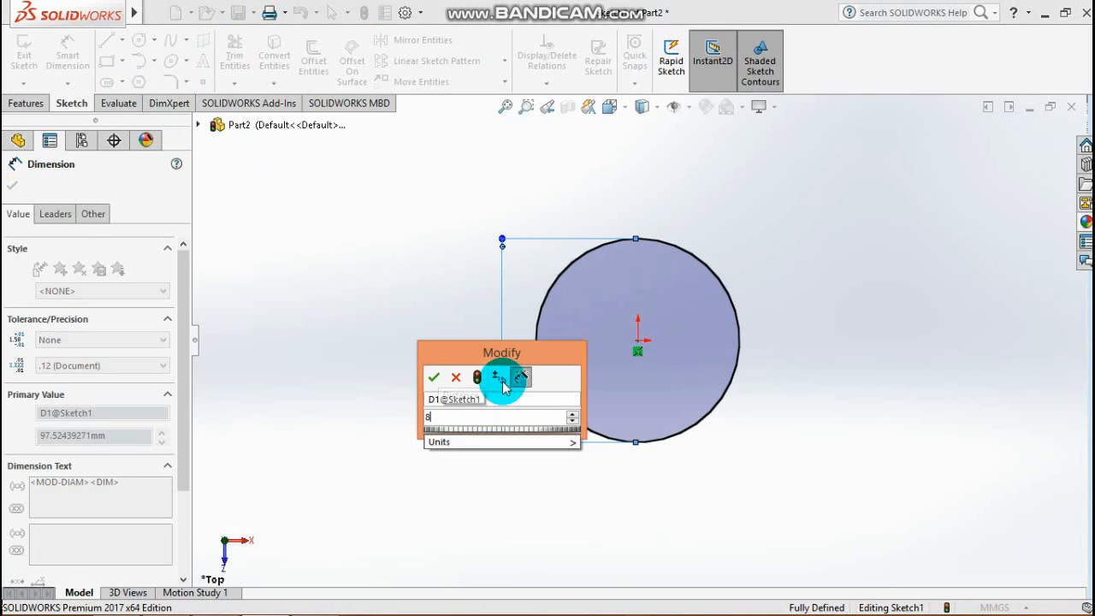
type("0")
key("Return")
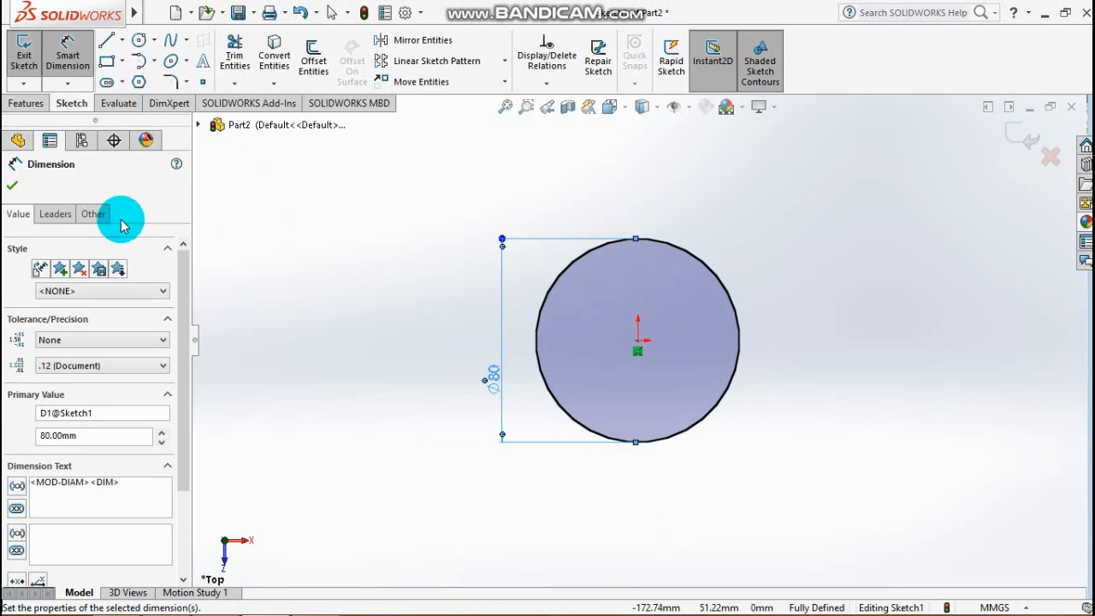
left_click(12, 185)
Extrude the circle upward as a solid cylinder with a blind depth of 100 mm.
left_click(26, 103)
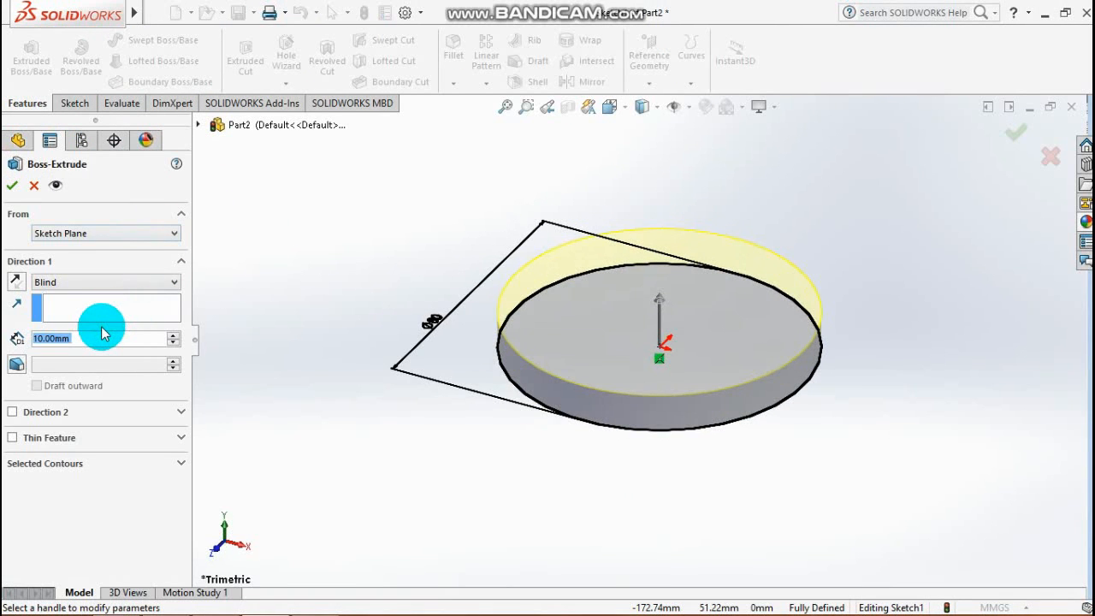
type("100")
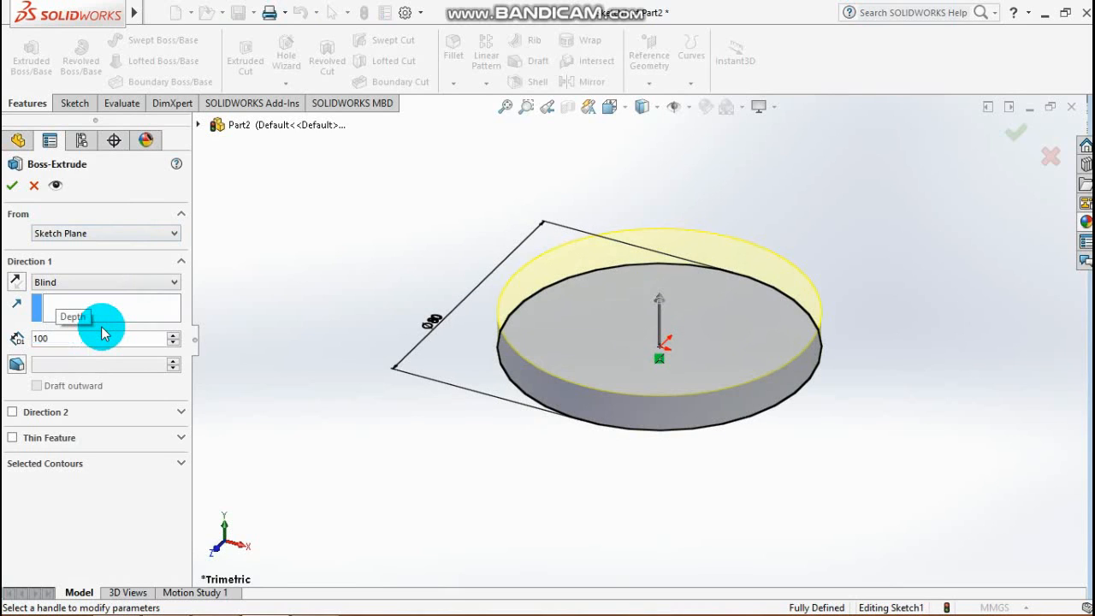
left_click(12, 185)
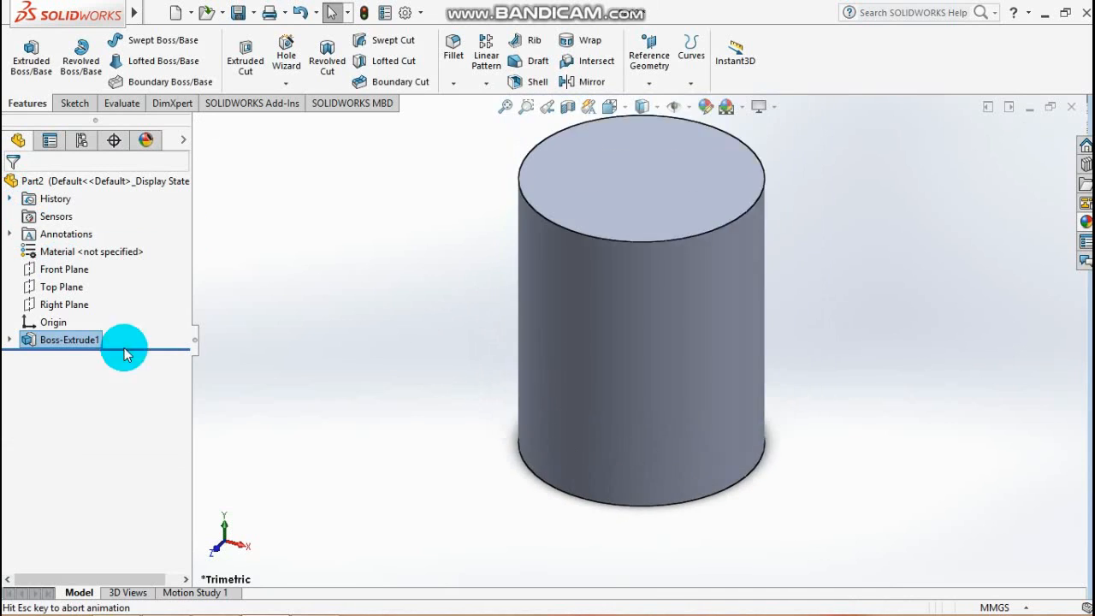
Start a sketch on the Front Plane and draw a horizontal line about 71 mm long from directly above the origin past the cylinder's right side.
left_click(64, 269)
left_click(75, 249)
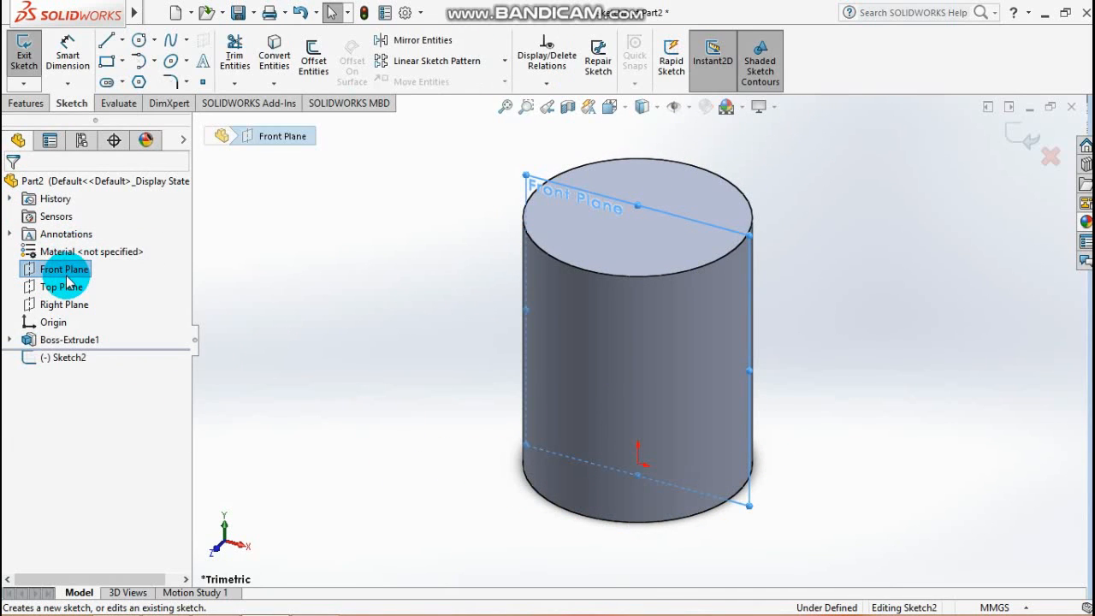
key("space")
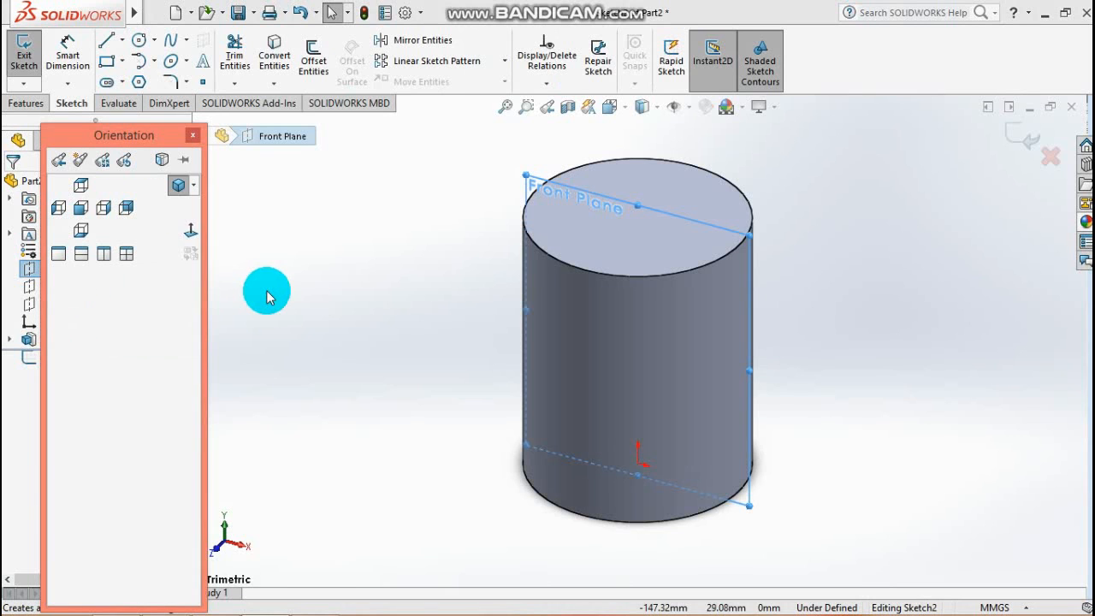
left_click(193, 234)
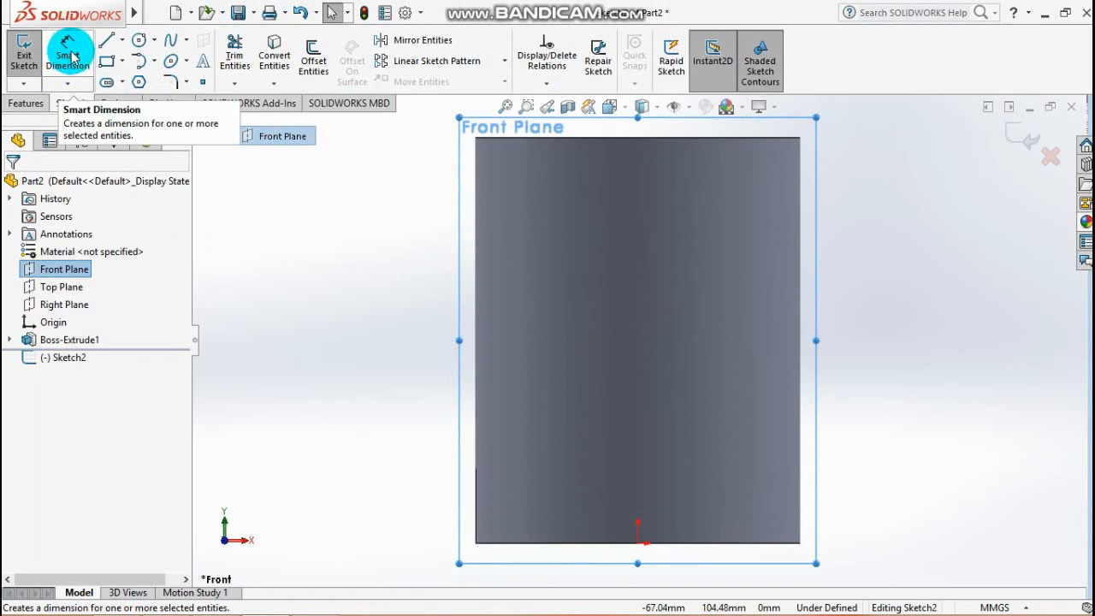
left_click(108, 40)
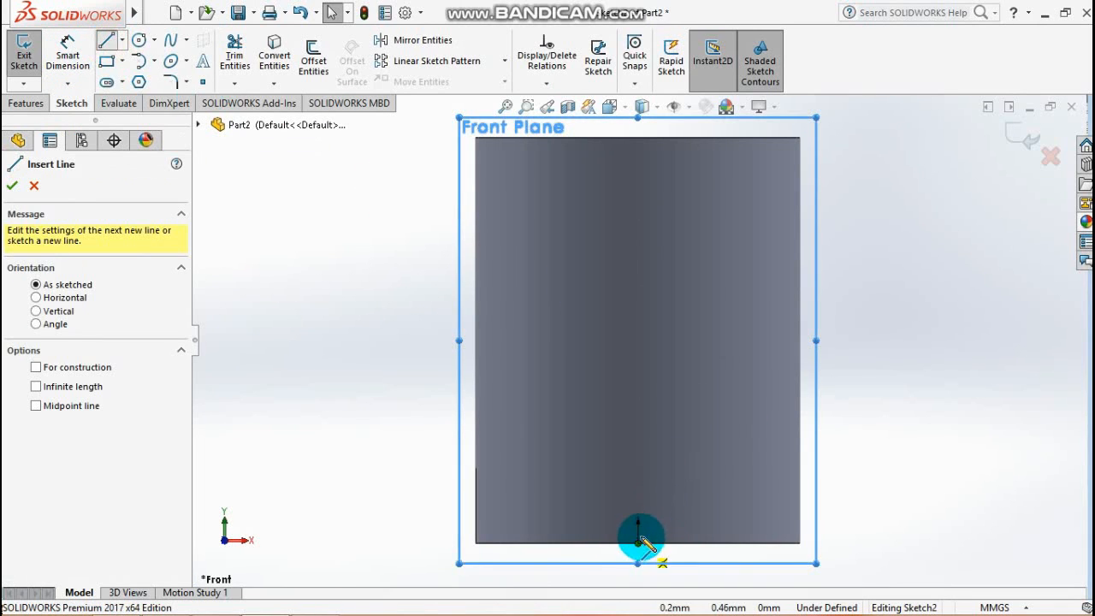
left_click(637, 443)
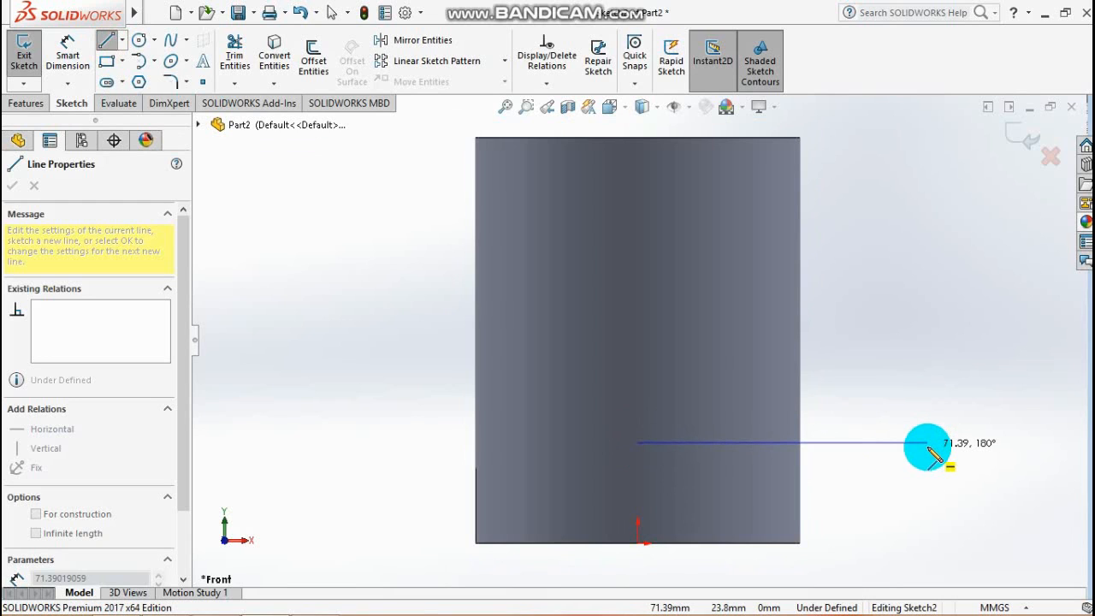
left_click(927, 443)
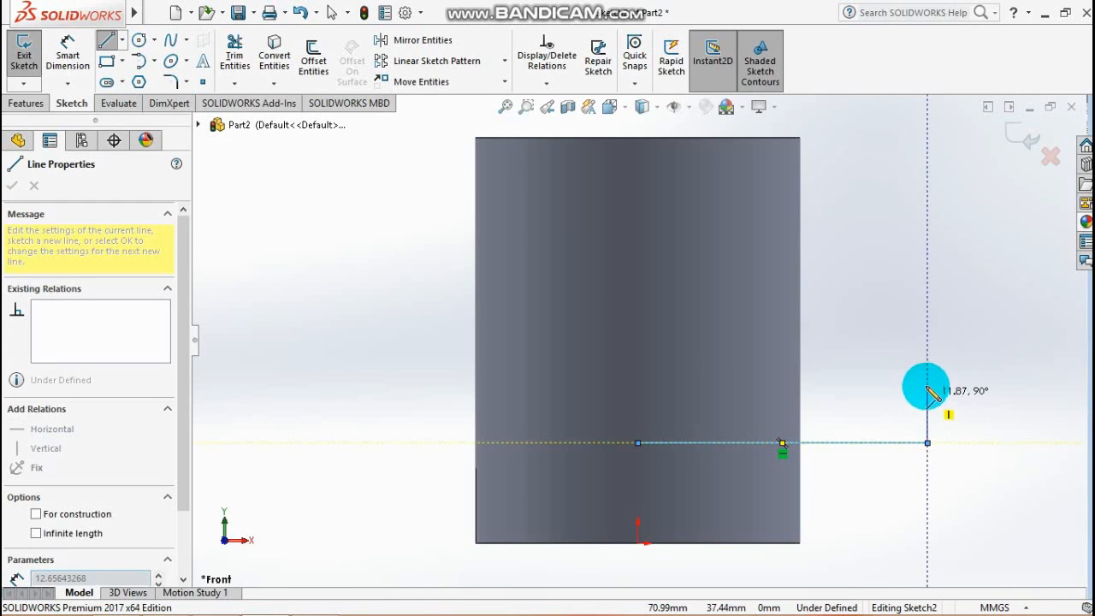
Add a 180° tangent arc of about 20 mm radius, curving upward from the line's outer end.
left_click(138, 60)
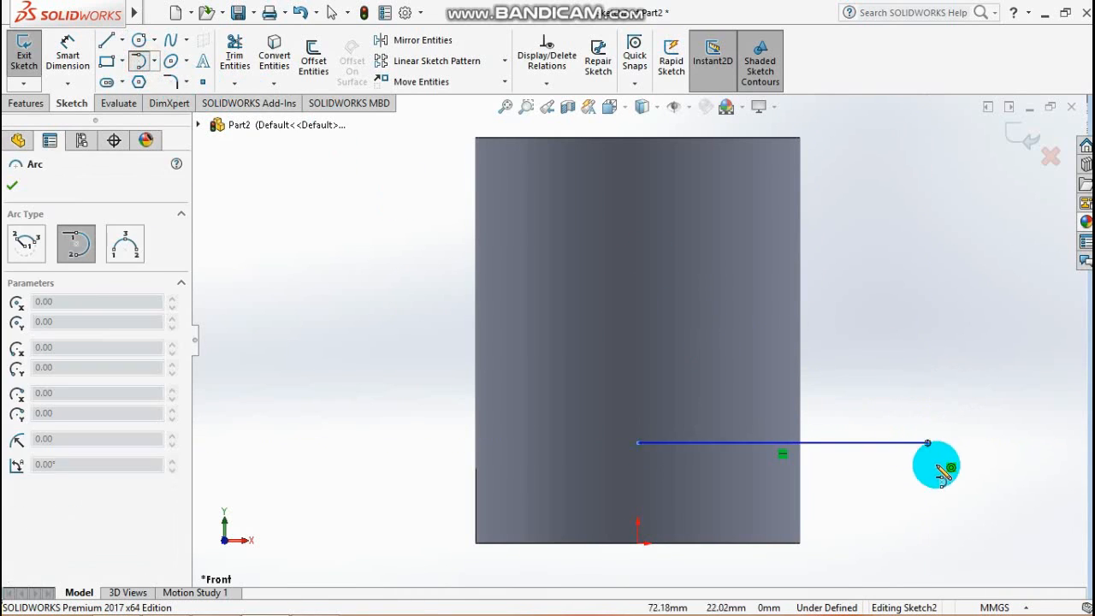
left_click(927, 443)
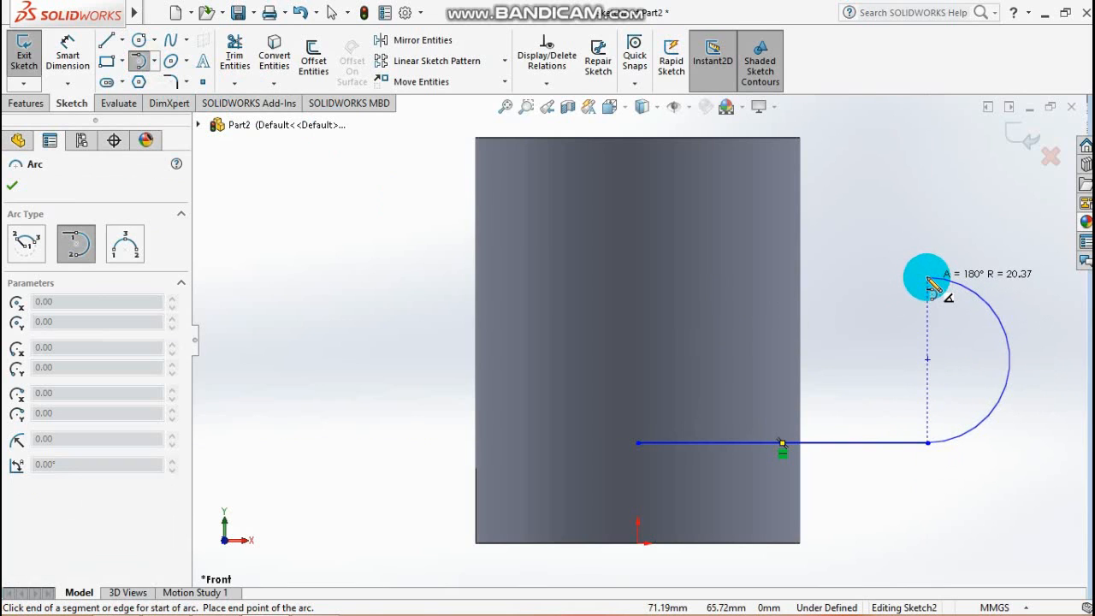
left_click(928, 276)
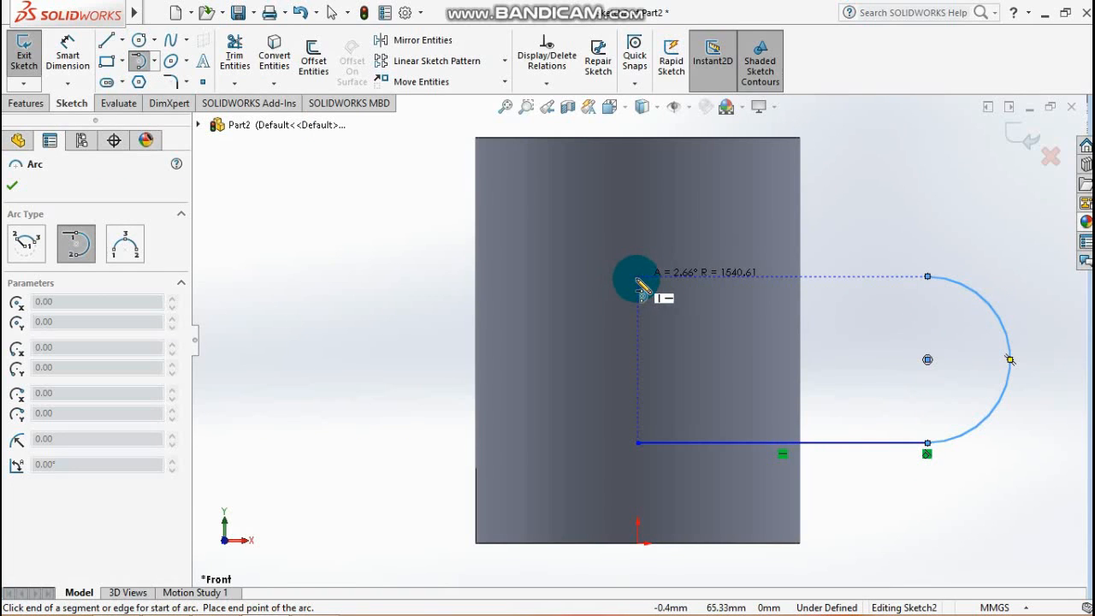
left_click(637, 282)
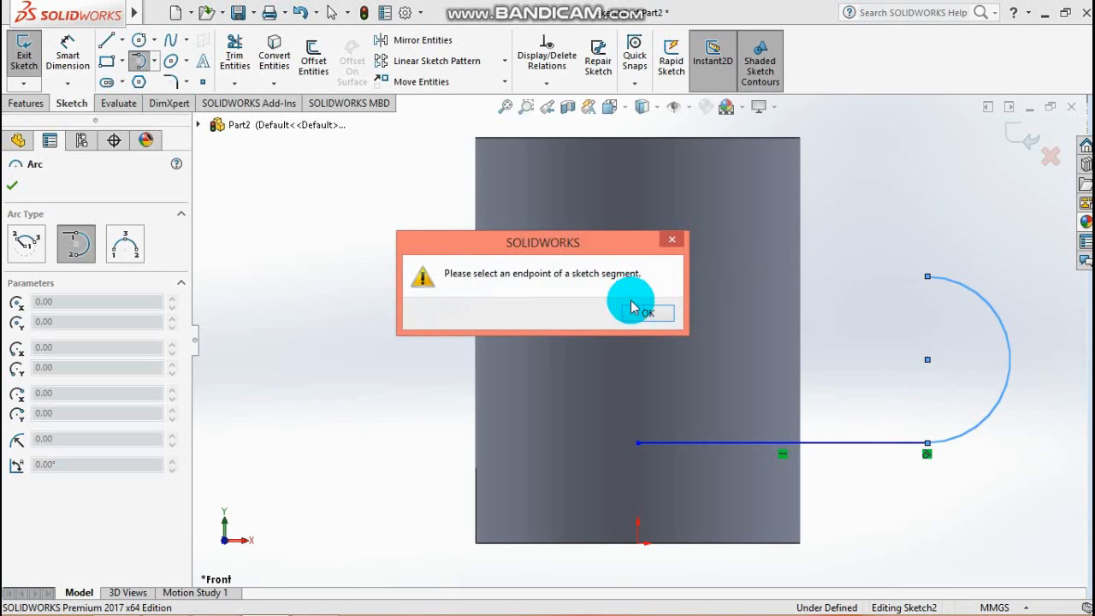
left_click(643, 314)
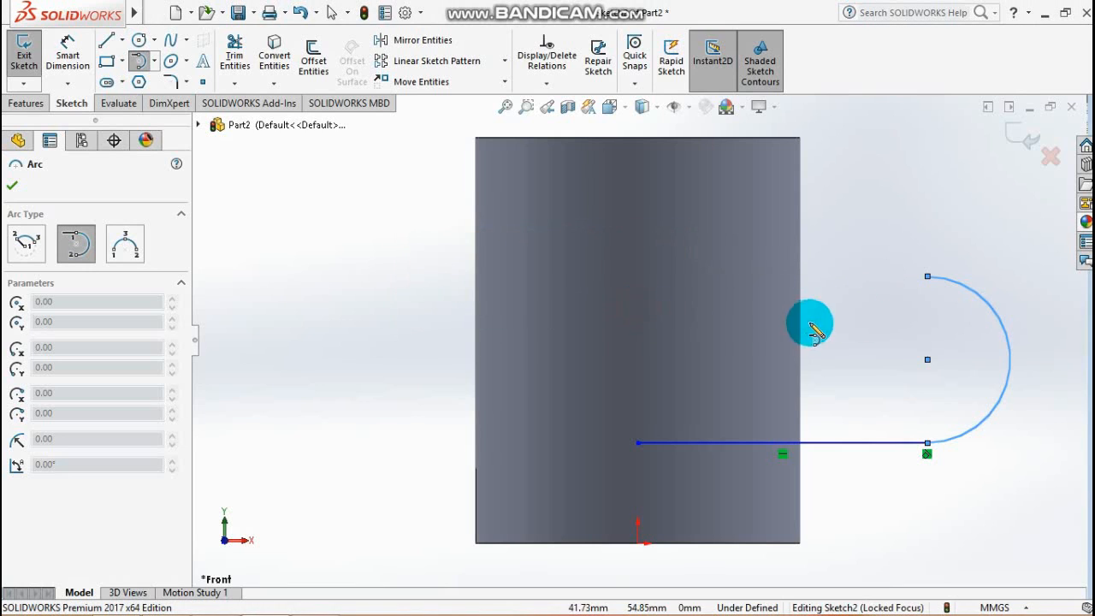
left_click_drag(928, 277, 672, 277)
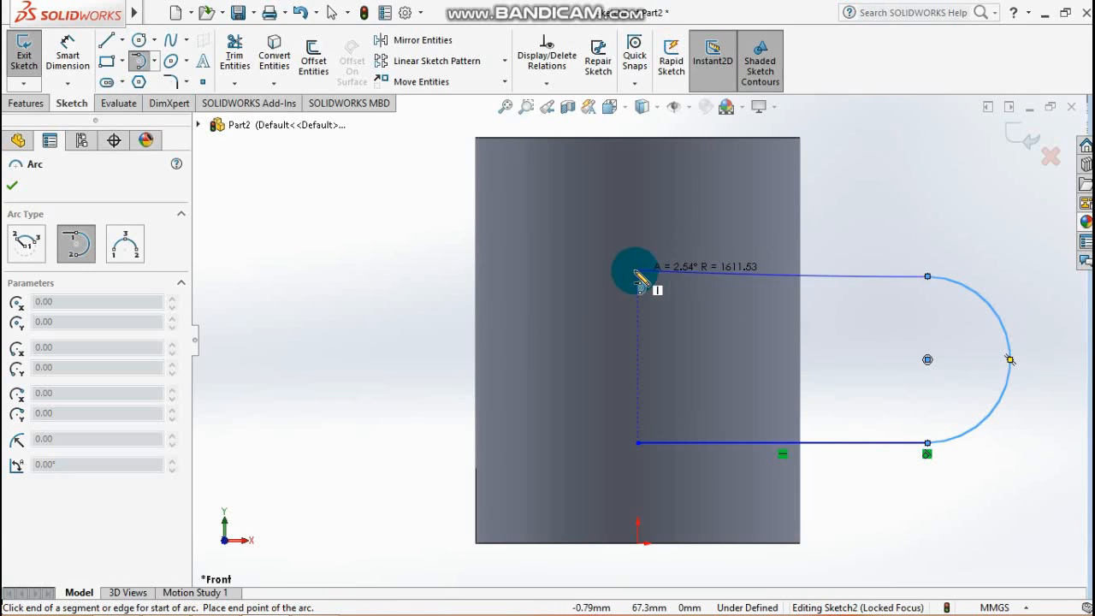
left_click_drag(638, 274, 619, 348)
key("Escape")
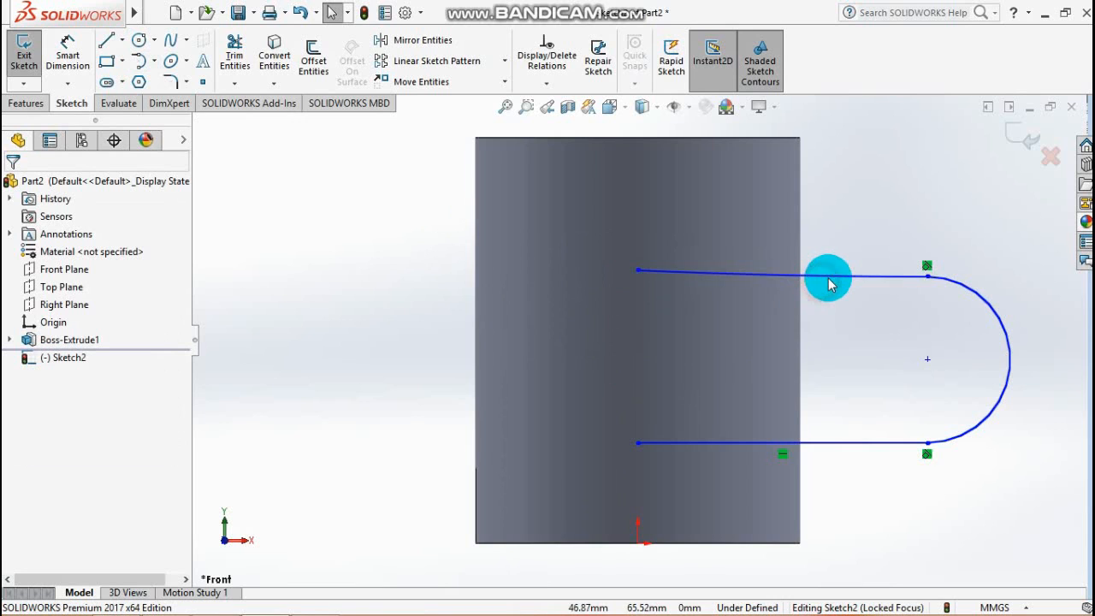
left_click(828, 279)
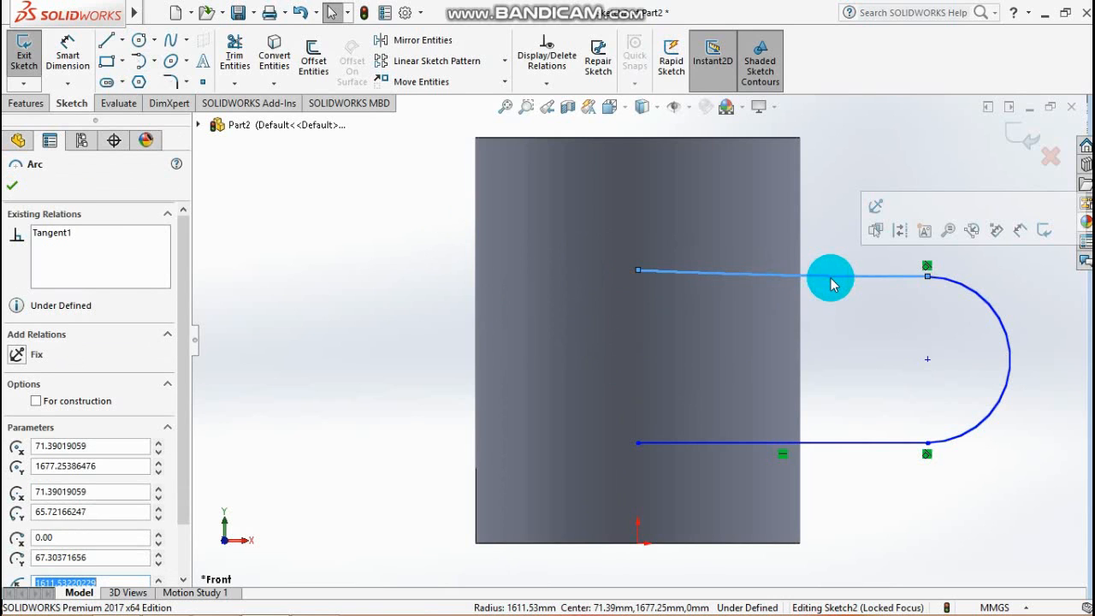
key("Delete")
Draw a horizontal line from the arc's upper endpoint back to directly above the lower line's inner end.
left_click(106, 40)
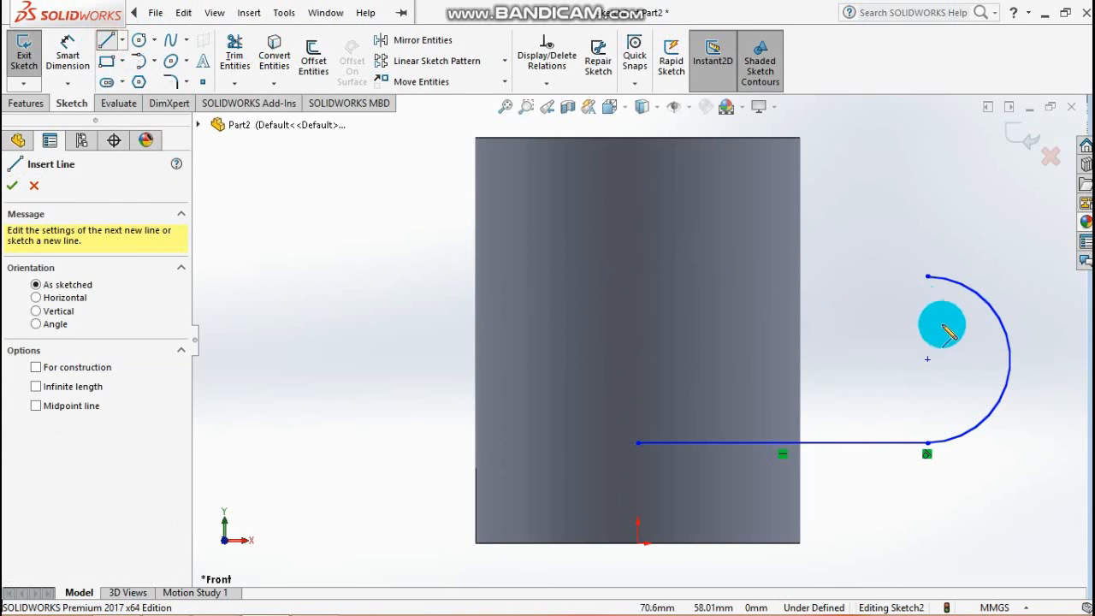
left_click(927, 276)
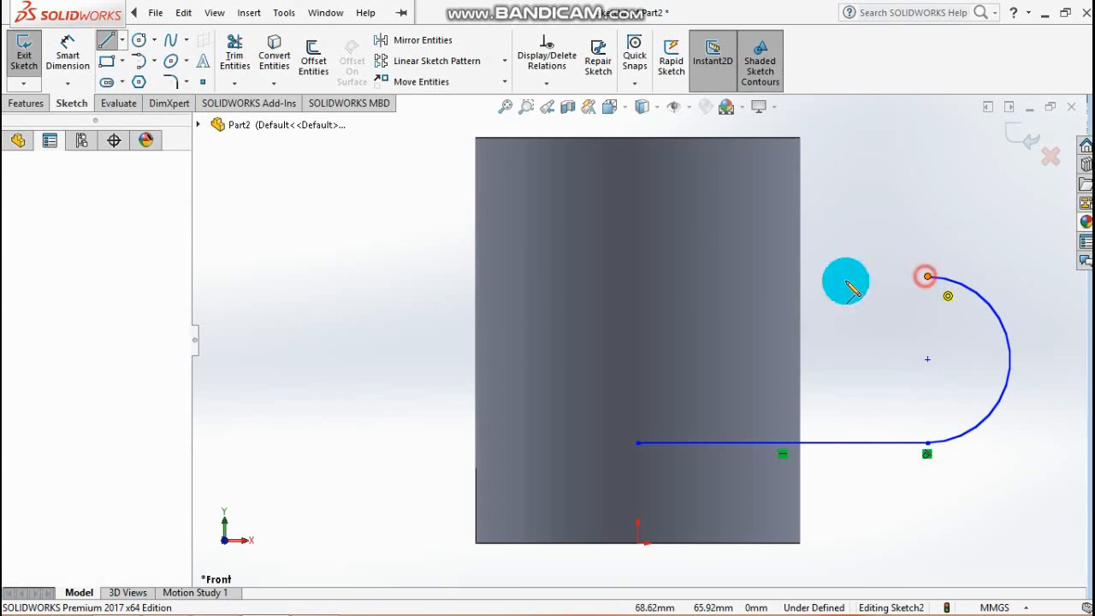
left_click(637, 276)
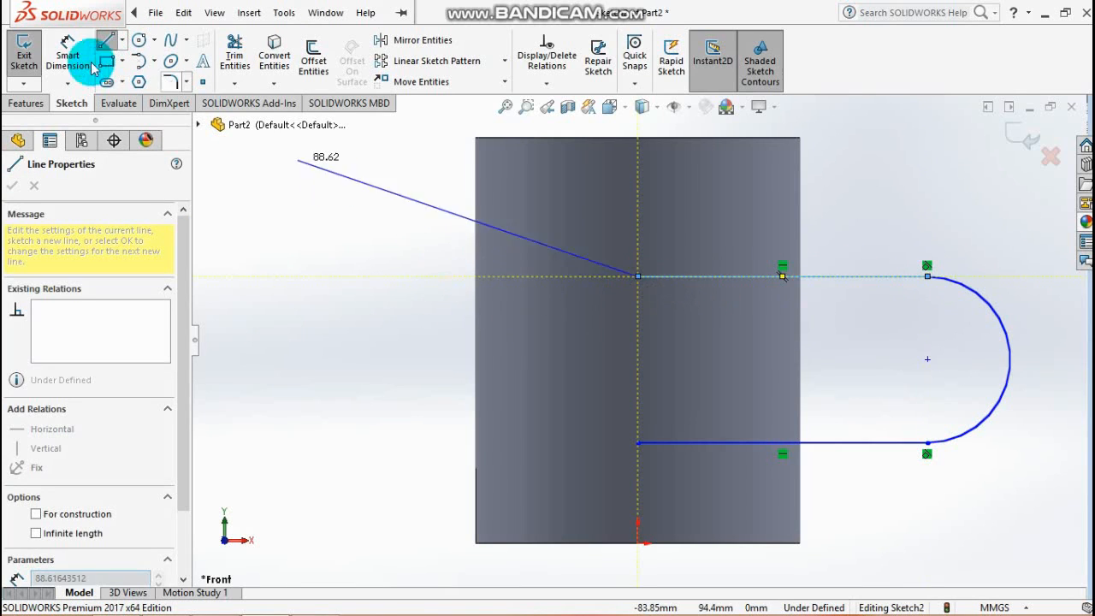
left_click(68, 53)
left_click(815, 438)
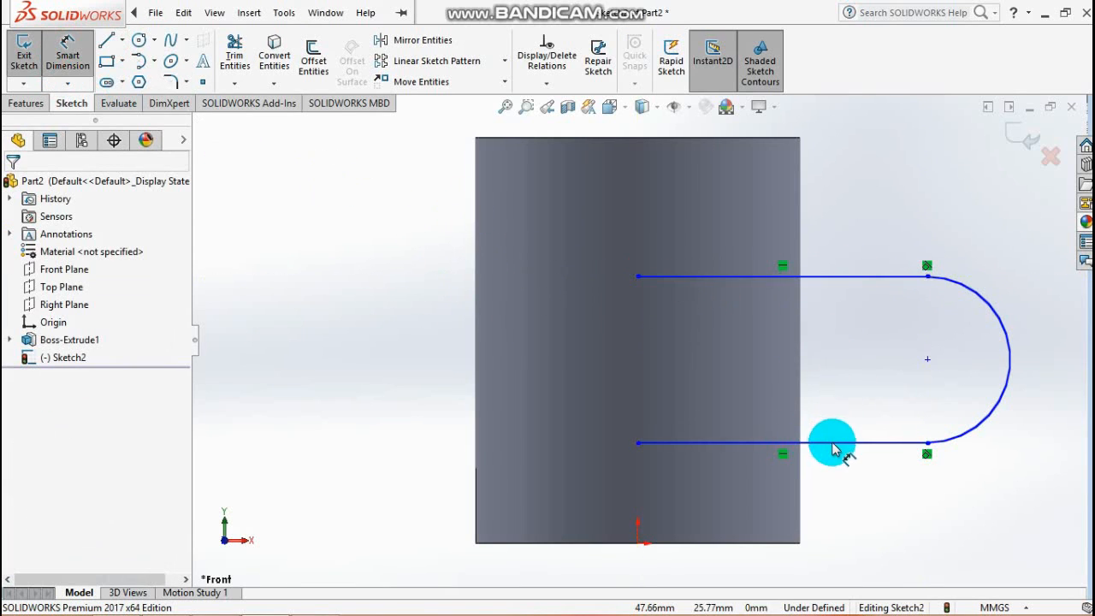
left_click(754, 539)
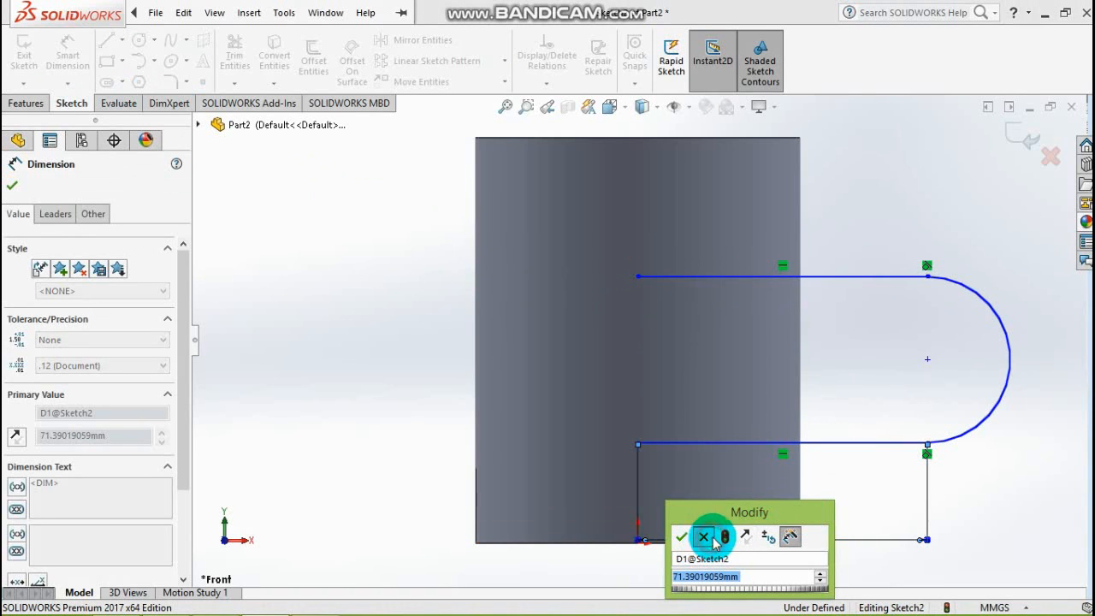
left_click(703, 536)
left_click(847, 542)
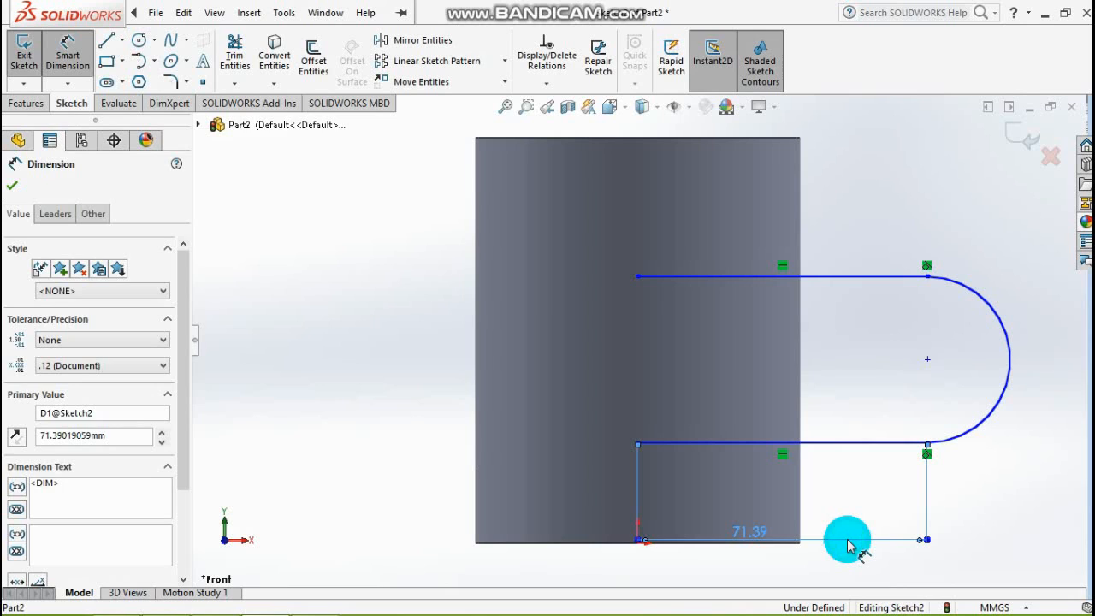
key("Delete")
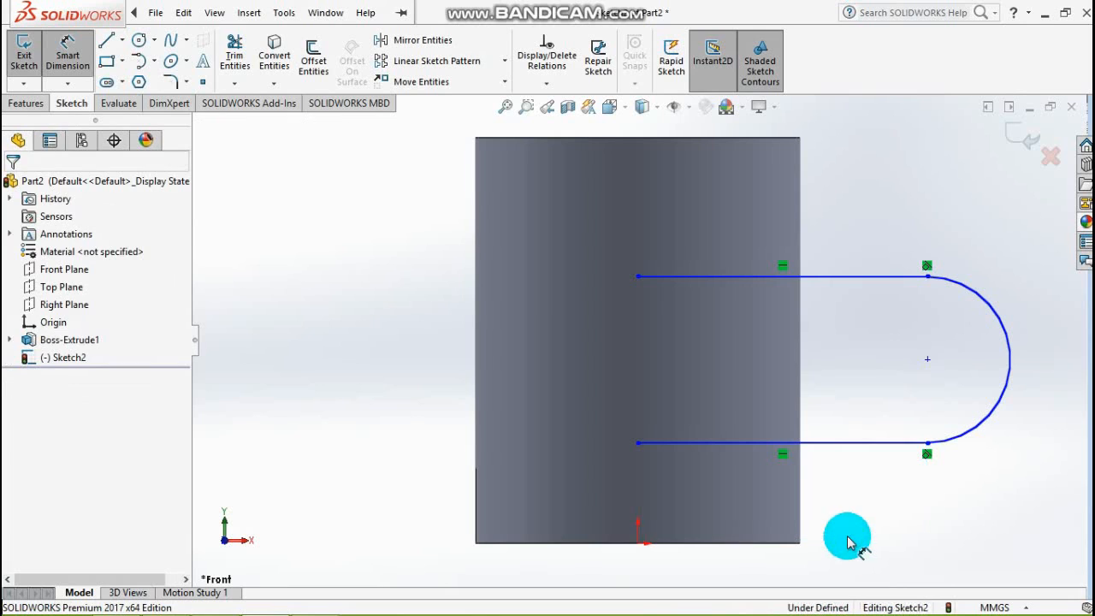
Dimension the distance between the lower horizontal line and the cylinder's bottom edge to 25 mm.
left_click(834, 444)
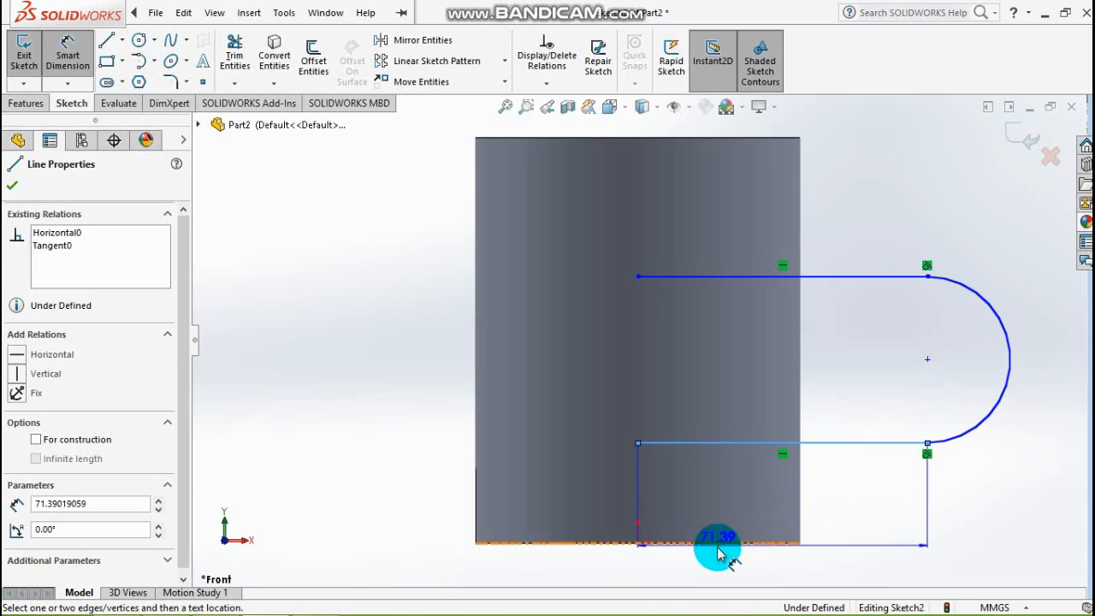
left_click(722, 544)
left_click(851, 547)
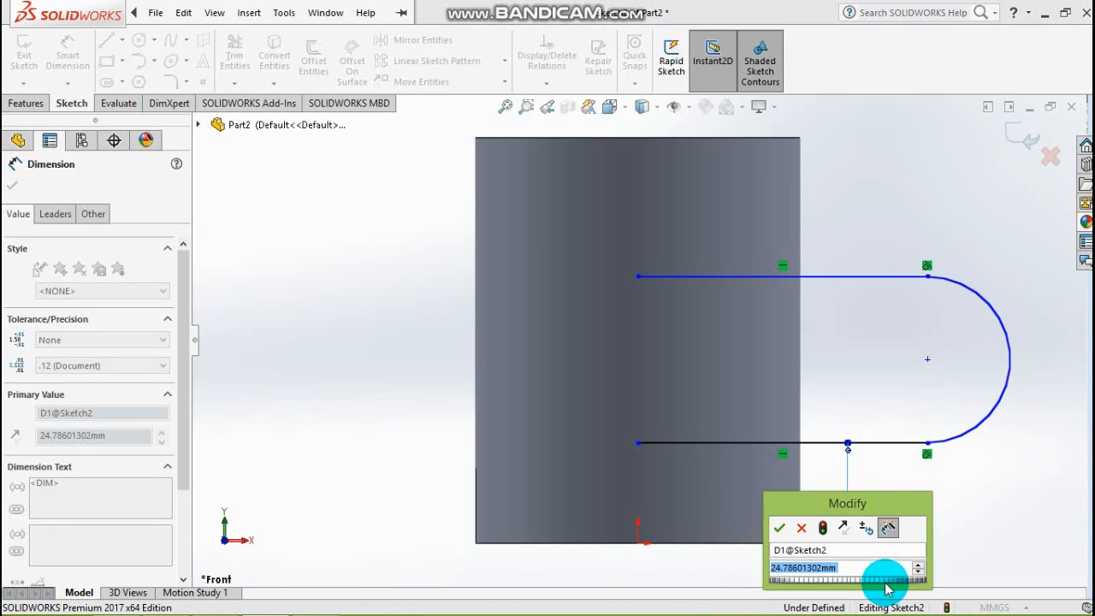
type("25")
key("Return")
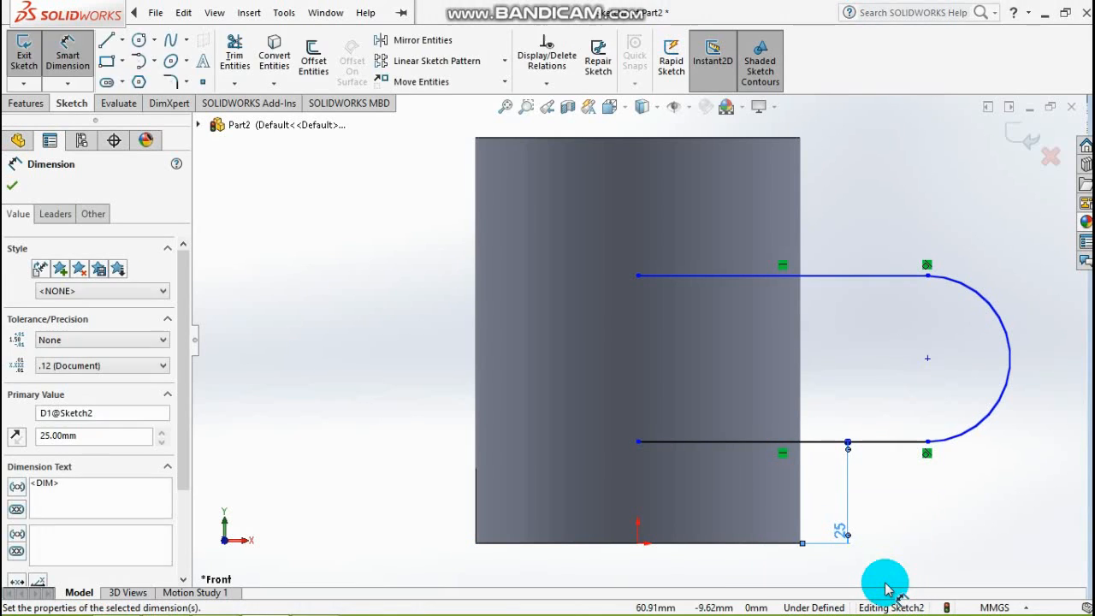
Set the vertical distance between the two horizontal lines to 60 mm and centre the dimension text between them.
left_click(733, 441)
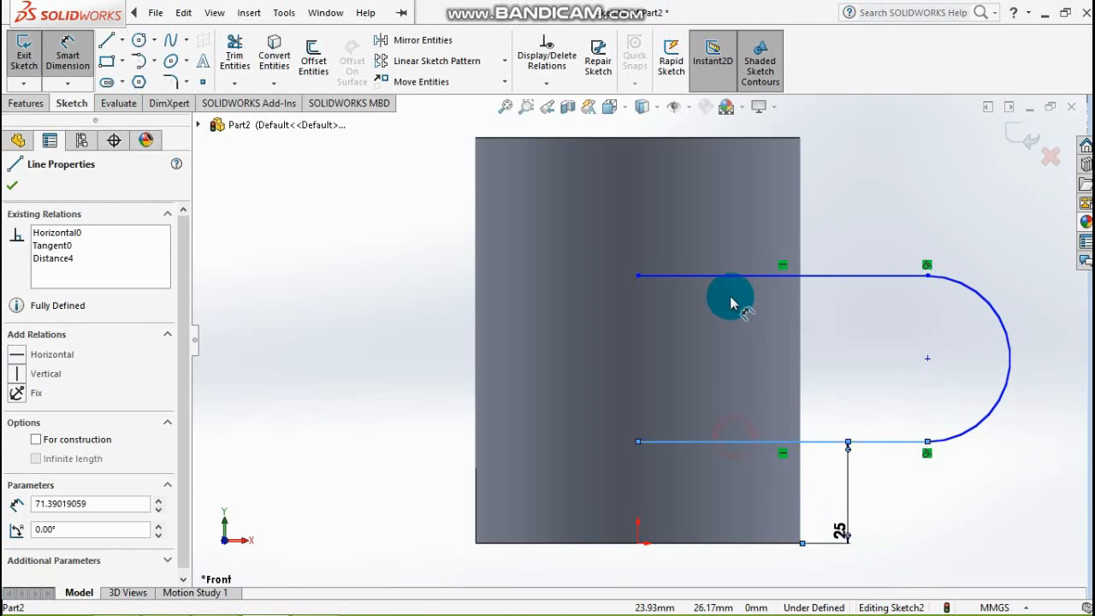
left_click(733, 275)
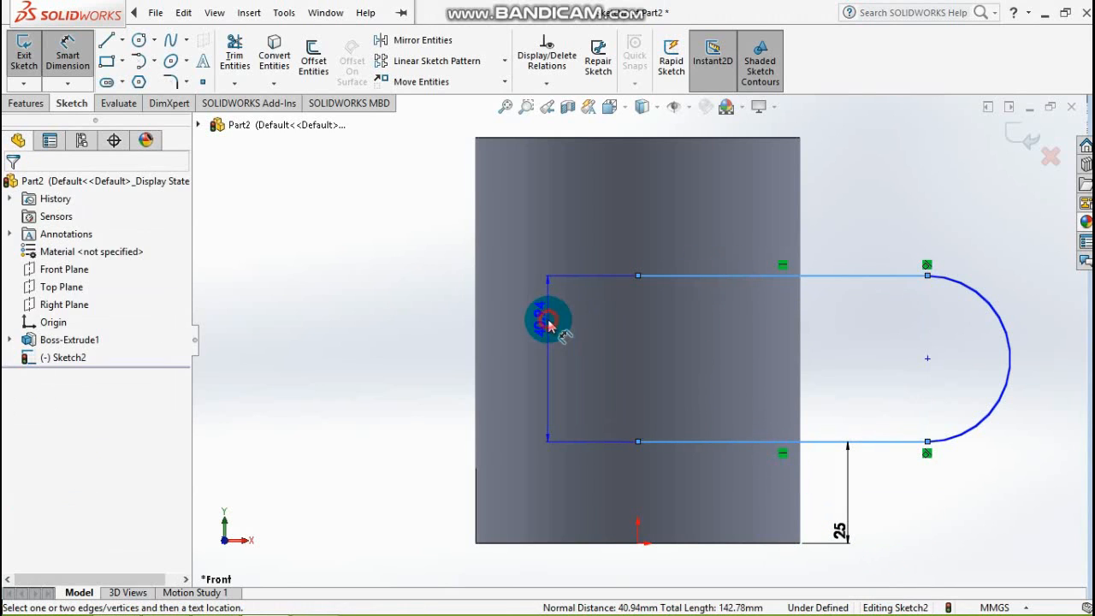
left_click(547, 321)
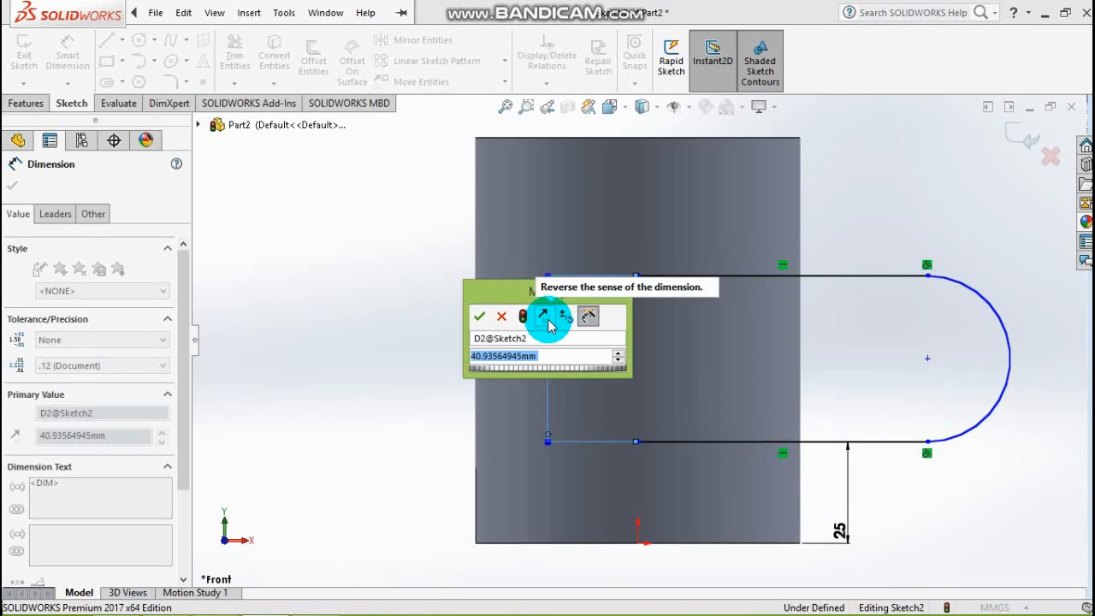
type("60")
key("Return")
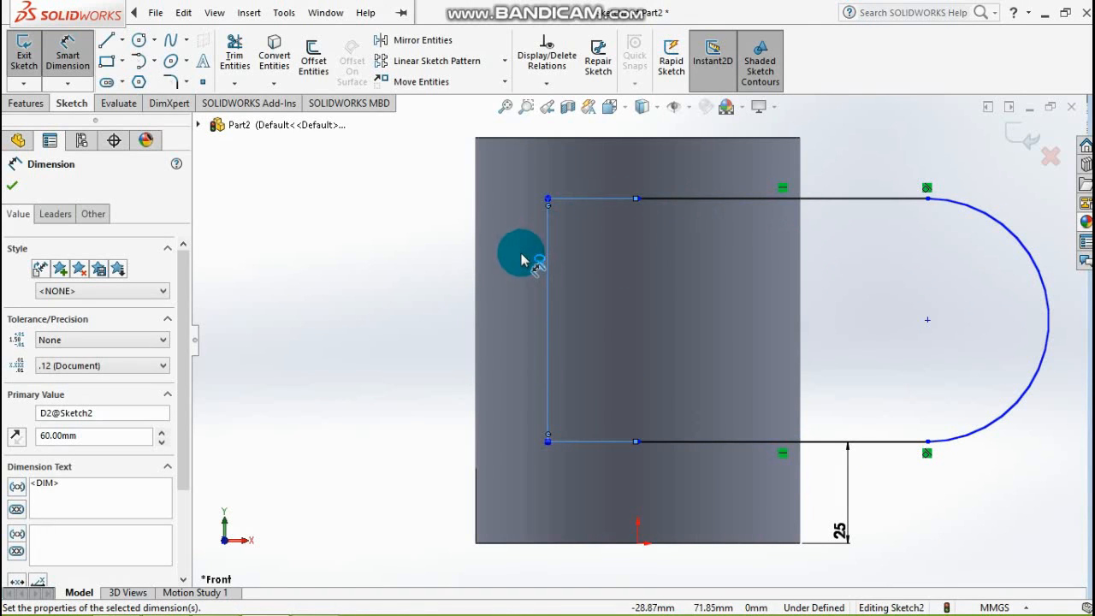
left_click_drag(539, 261, 546, 315)
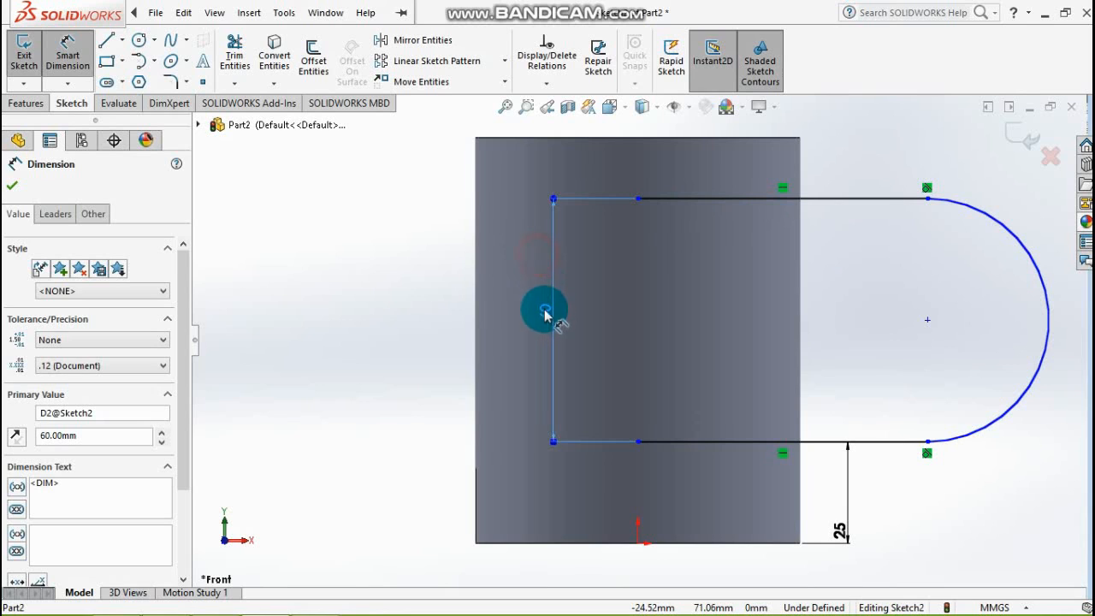
Dimension the upper horizontal line's length to 50 mm, placing the dimension above the line.
left_click(775, 198)
left_click(769, 177)
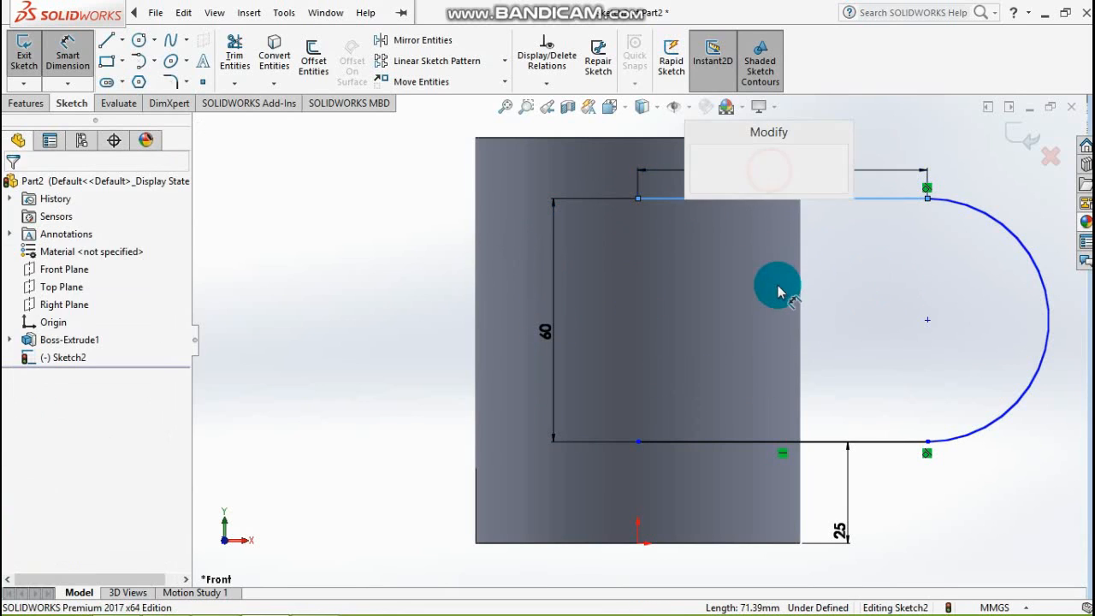
type("50")
key("Return")
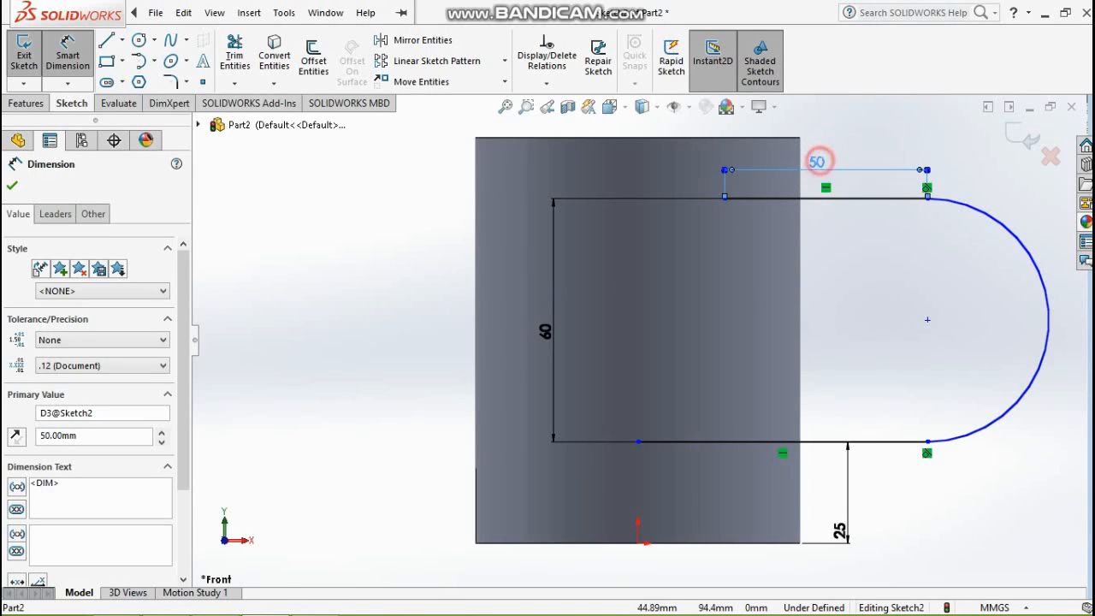
Set the upper horizontal line's length dimension to 60 mm and finish dimensioning.
double_click(819, 166)
type("60")
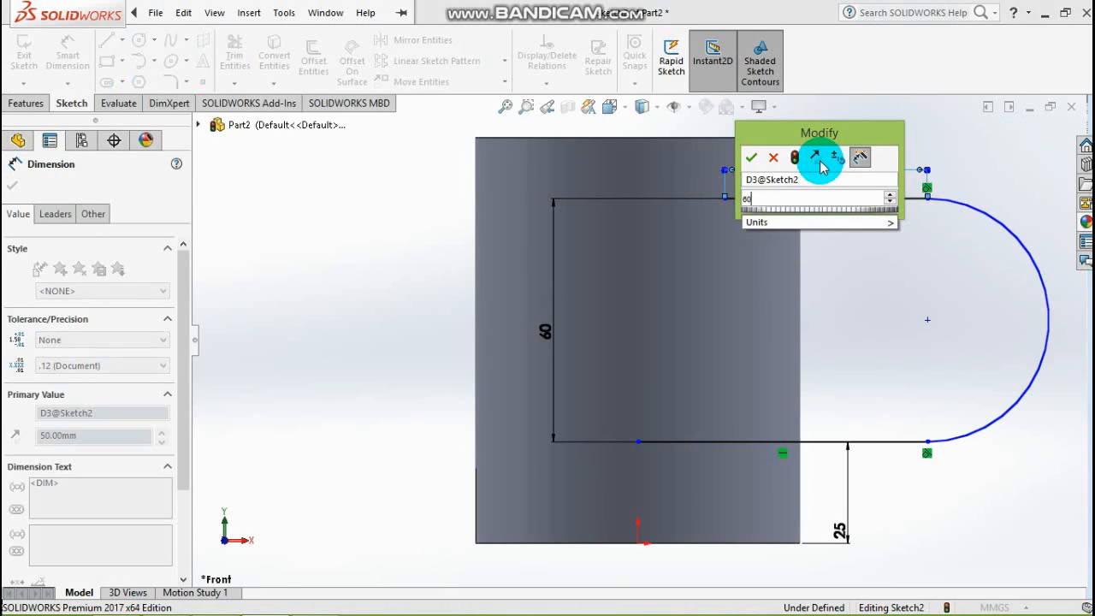
key("Return")
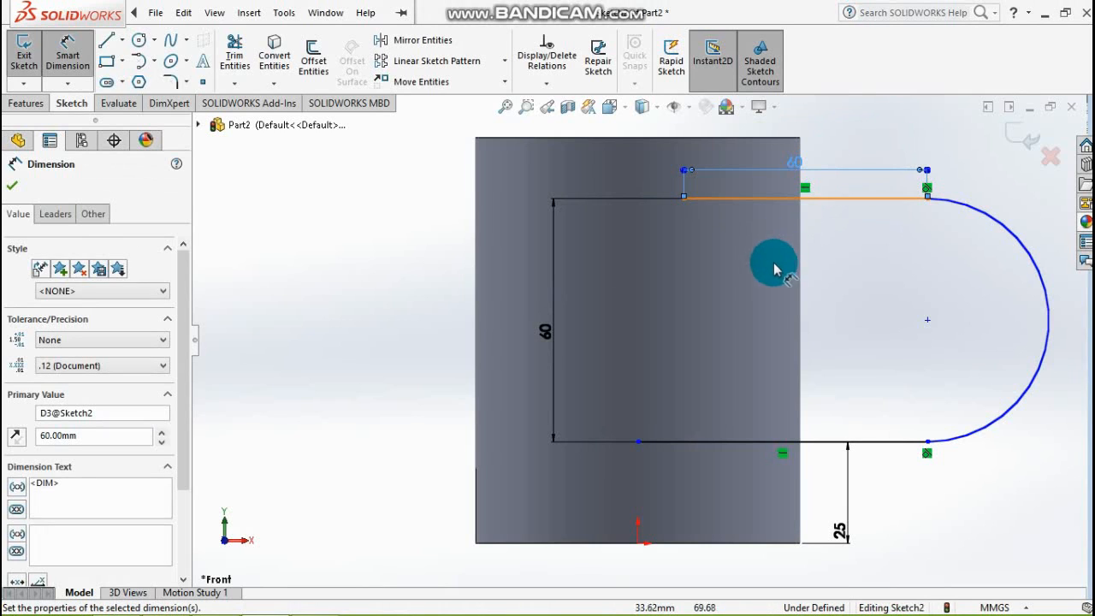
key("Escape")
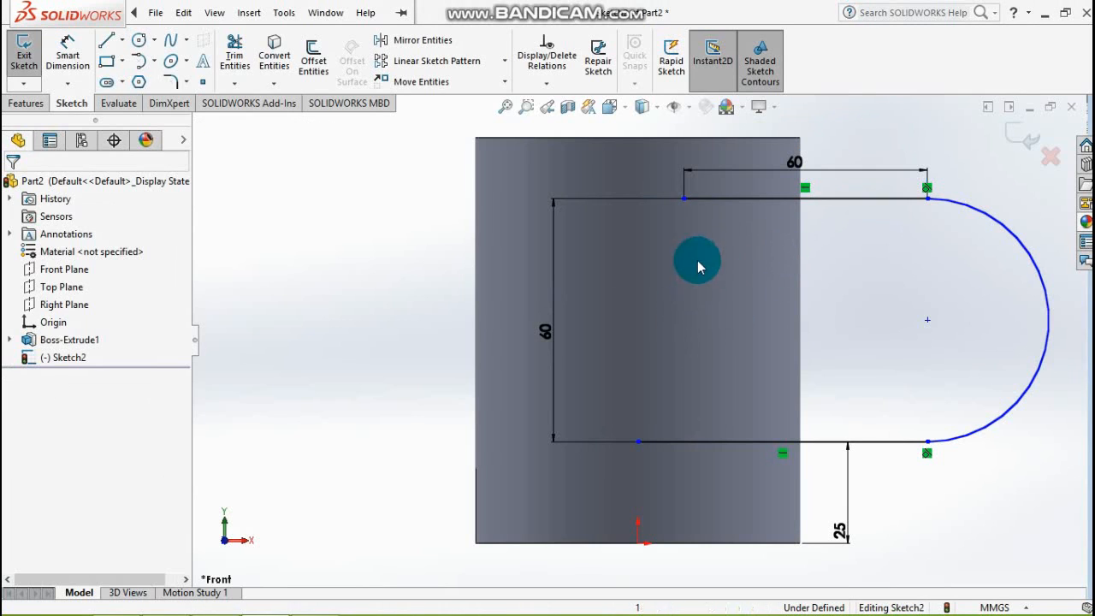
Add a Vertical relation between the upper line's inner endpoint and the origin.
left_click(683, 198)
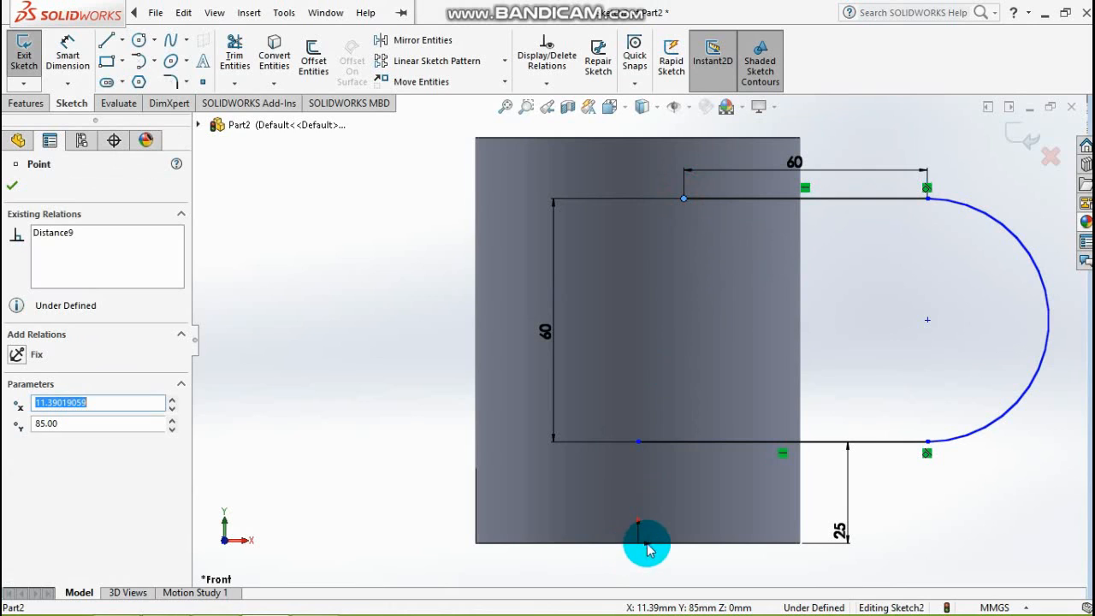
left_click(638, 541, "ctrl")
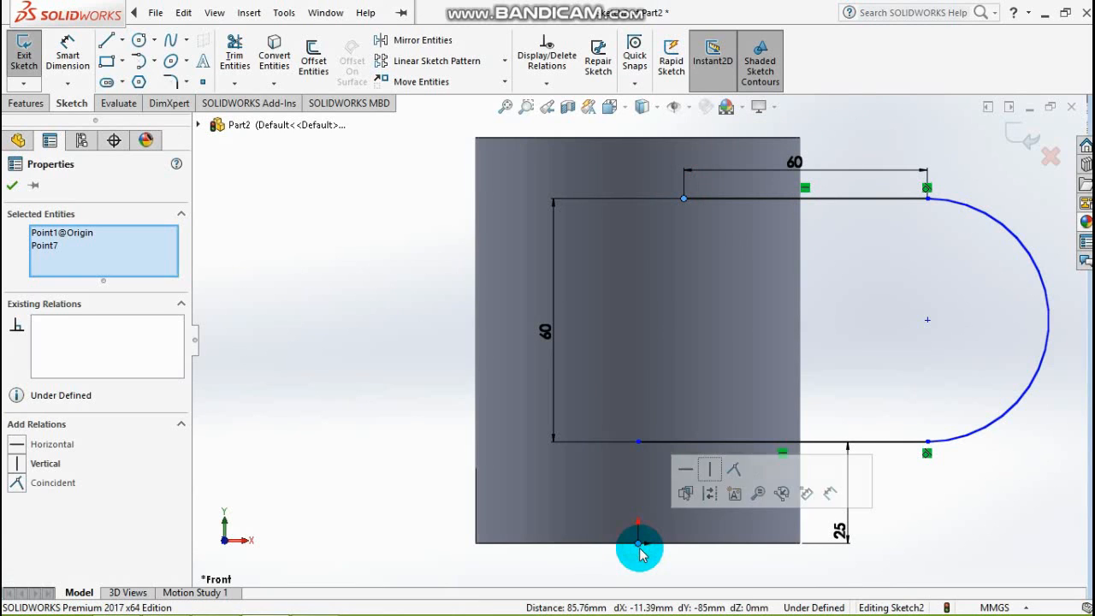
left_click(17, 463)
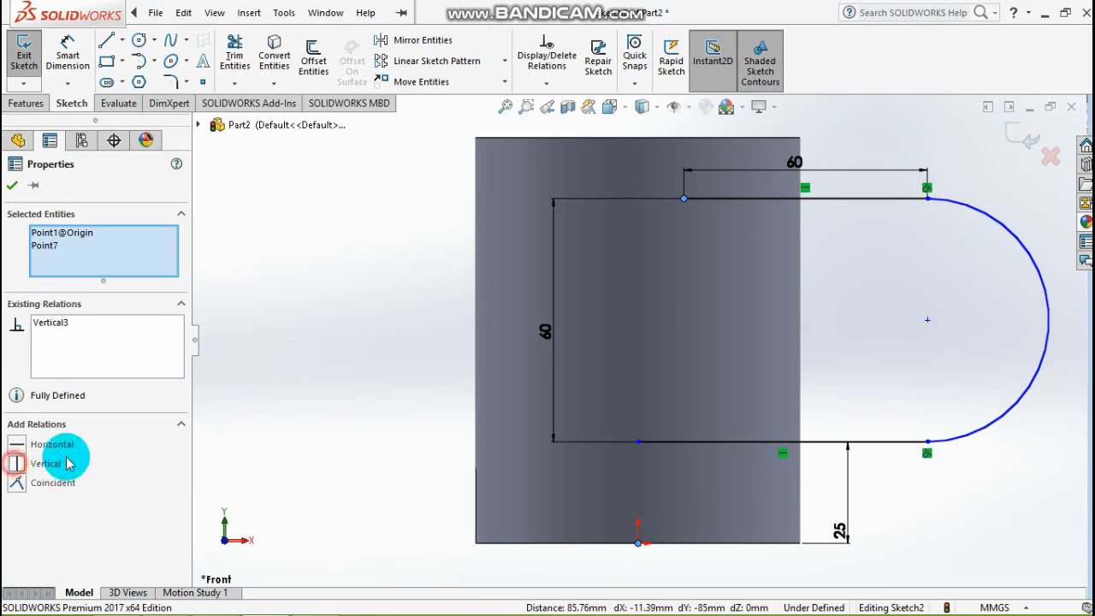
left_click(691, 419)
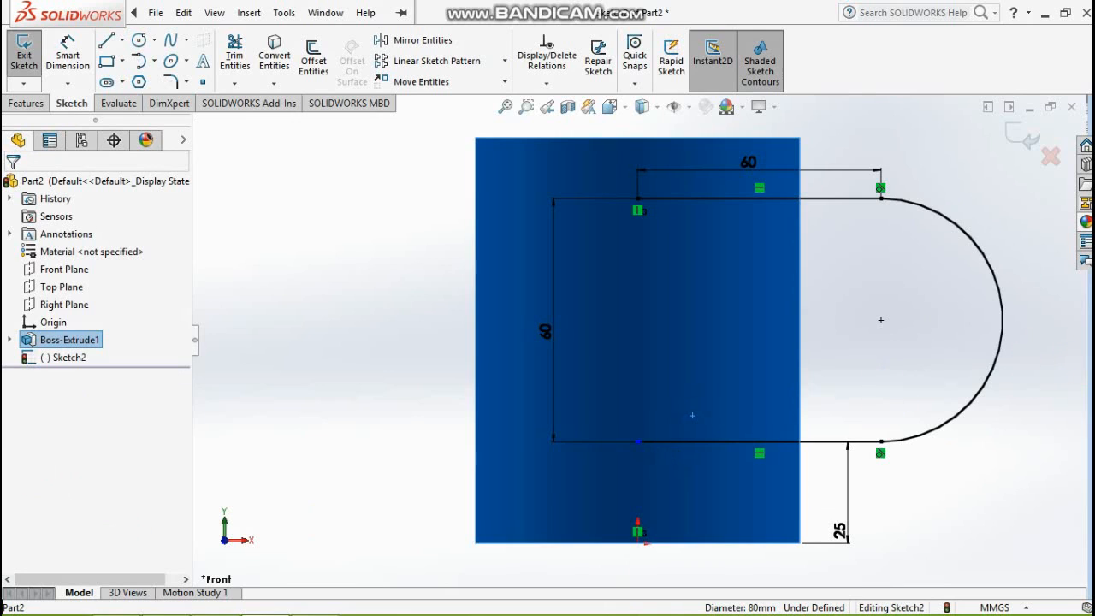
left_click(1033, 385)
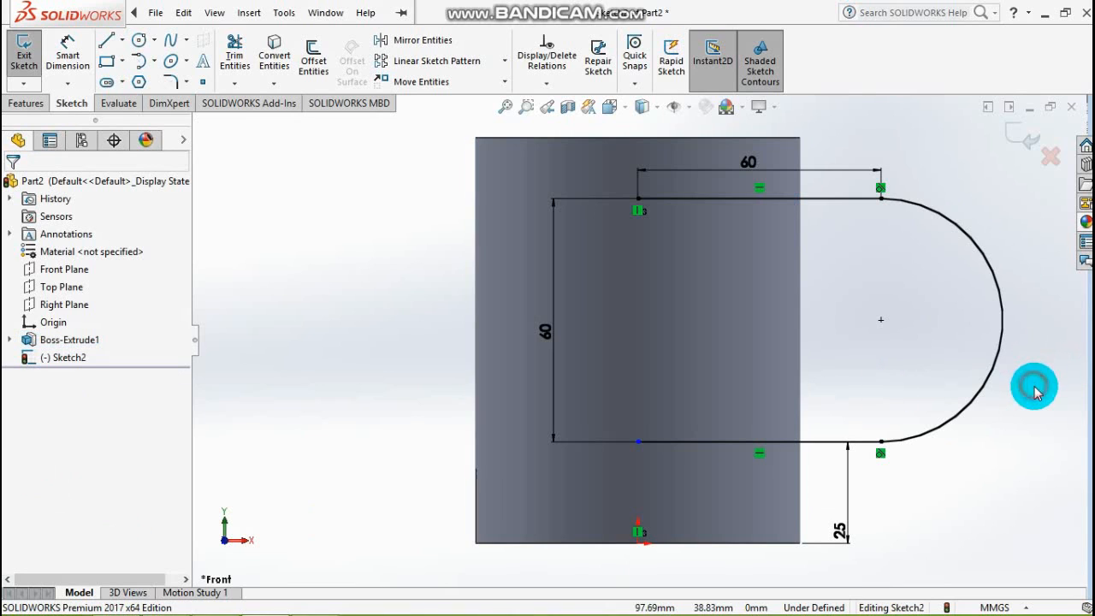
Add a Vertical relation between the lower line's inner endpoint and the origin, and close the path sketch.
left_click(637, 440)
left_click(638, 541, "ctrl")
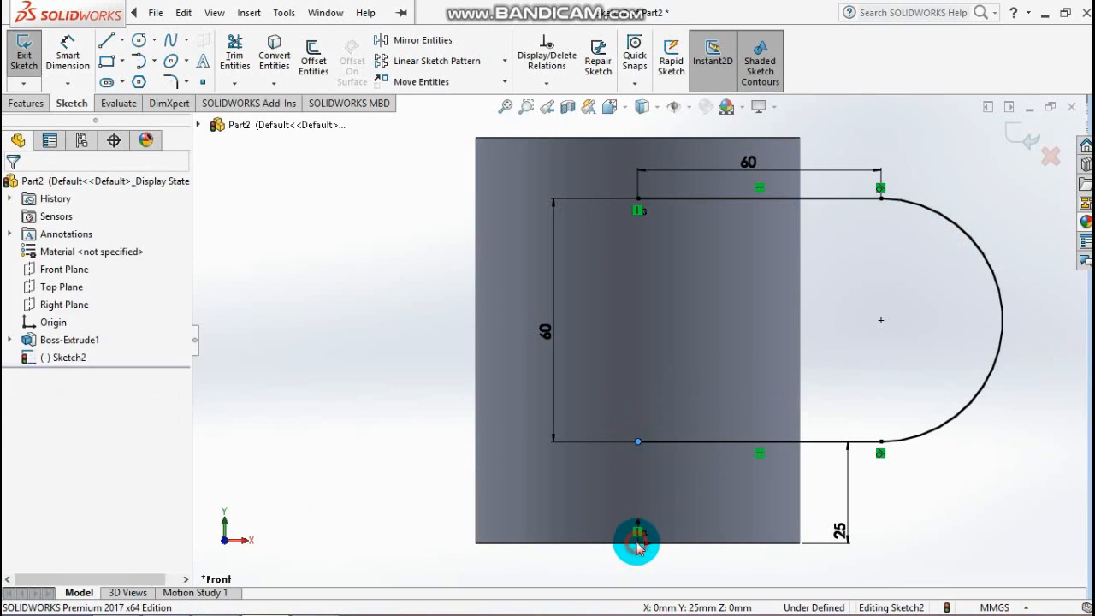
left_click(18, 468)
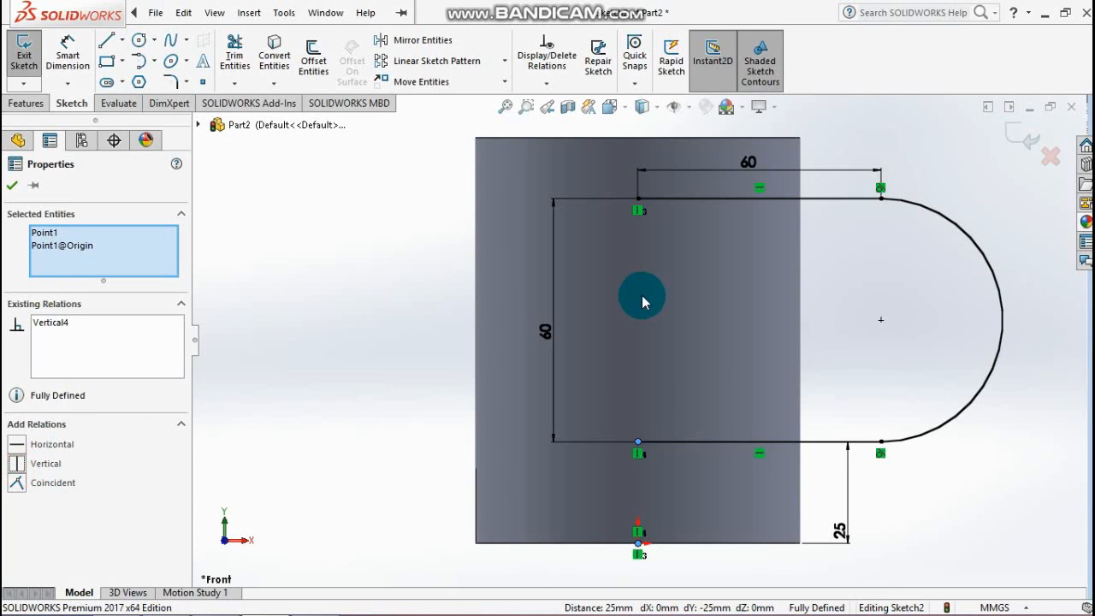
left_click(951, 159)
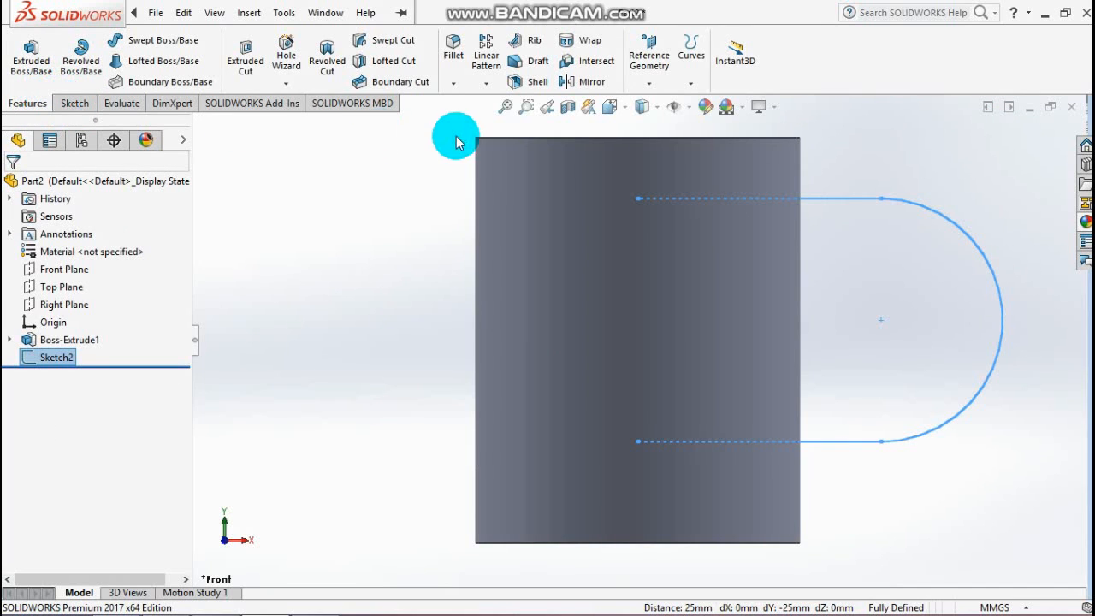
Create a reference plane coincident with the upper path line's inner endpoint and perpendicular to that line.
key("space")
left_click(448, 195)
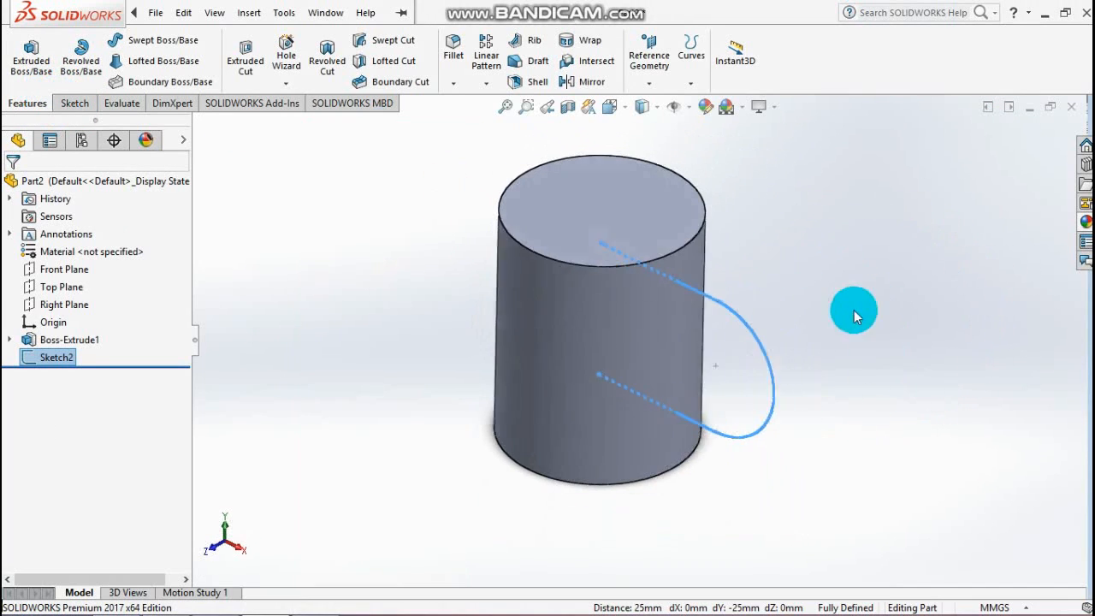
left_click(886, 282)
scroll(611, 255, "down", 2)
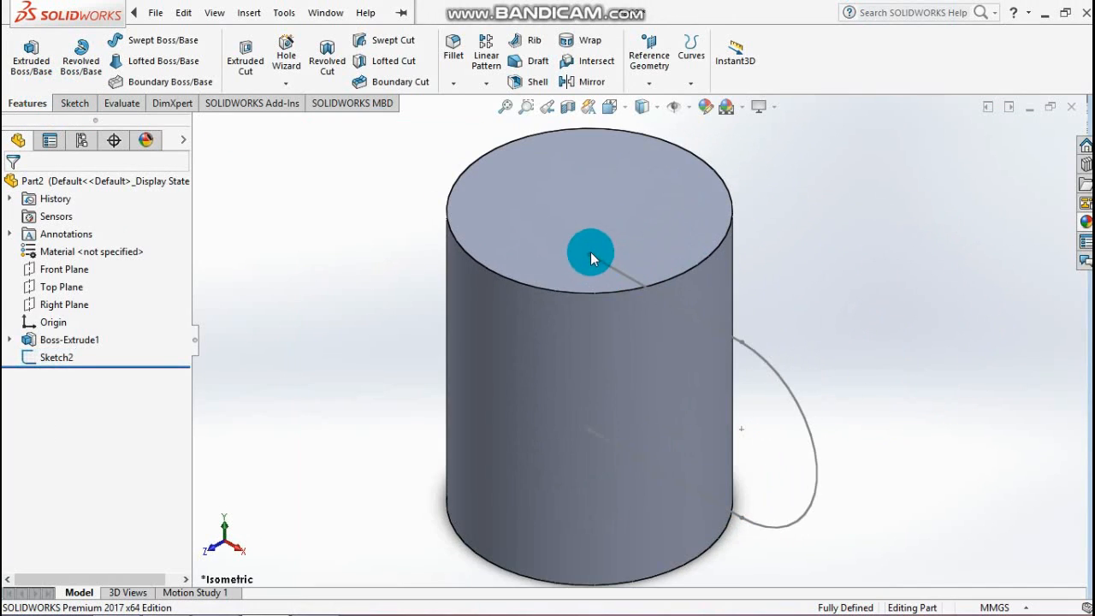
left_click(590, 254)
left_click(650, 53)
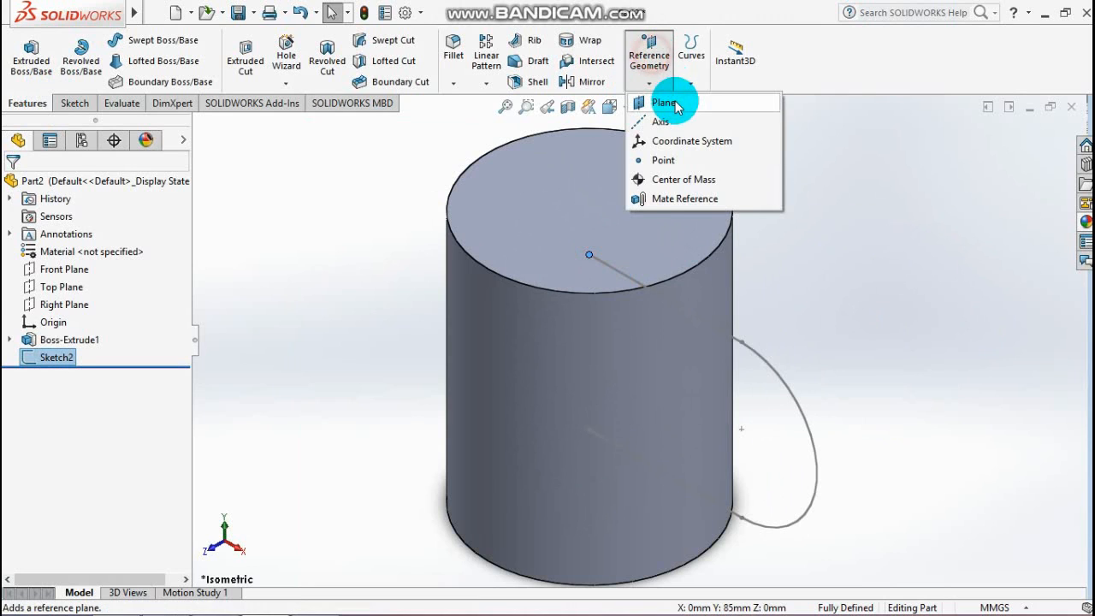
left_click(674, 103)
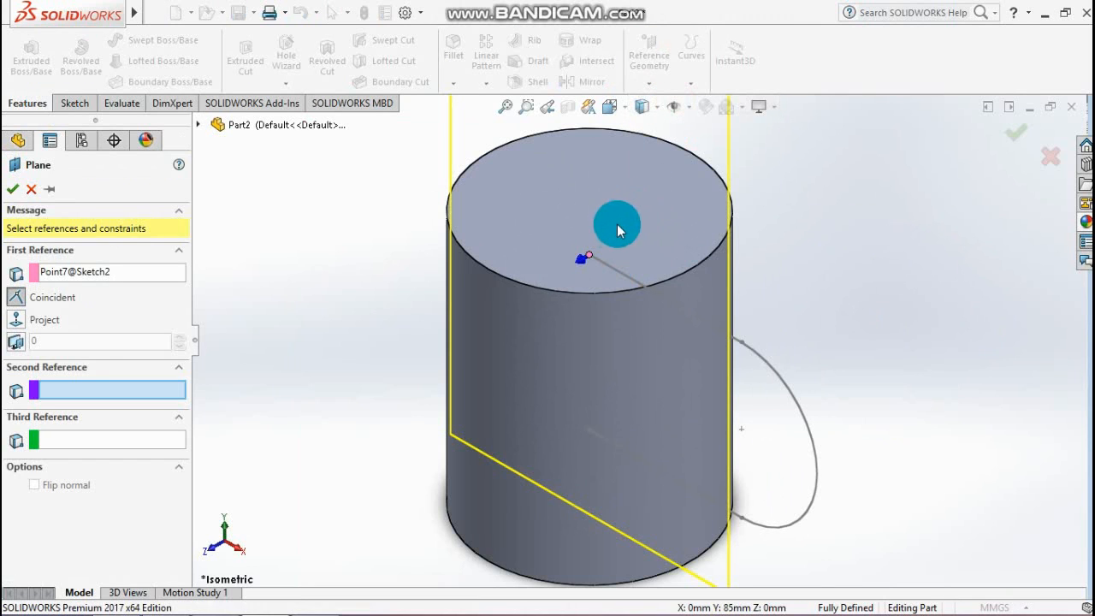
scroll(493, 264, "up", 2)
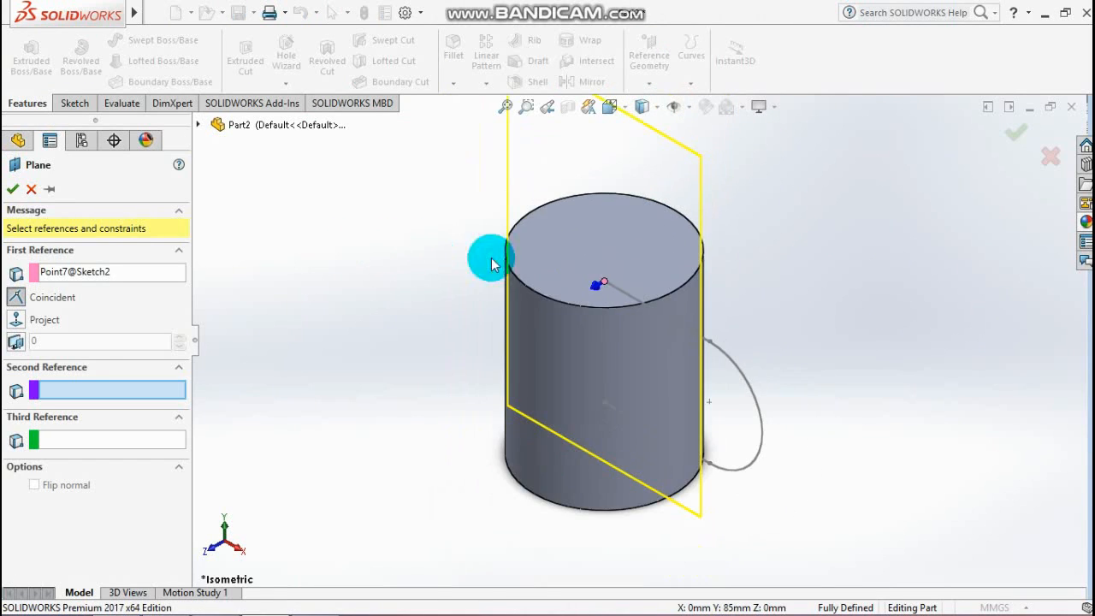
left_click(663, 372)
left_click(10, 190)
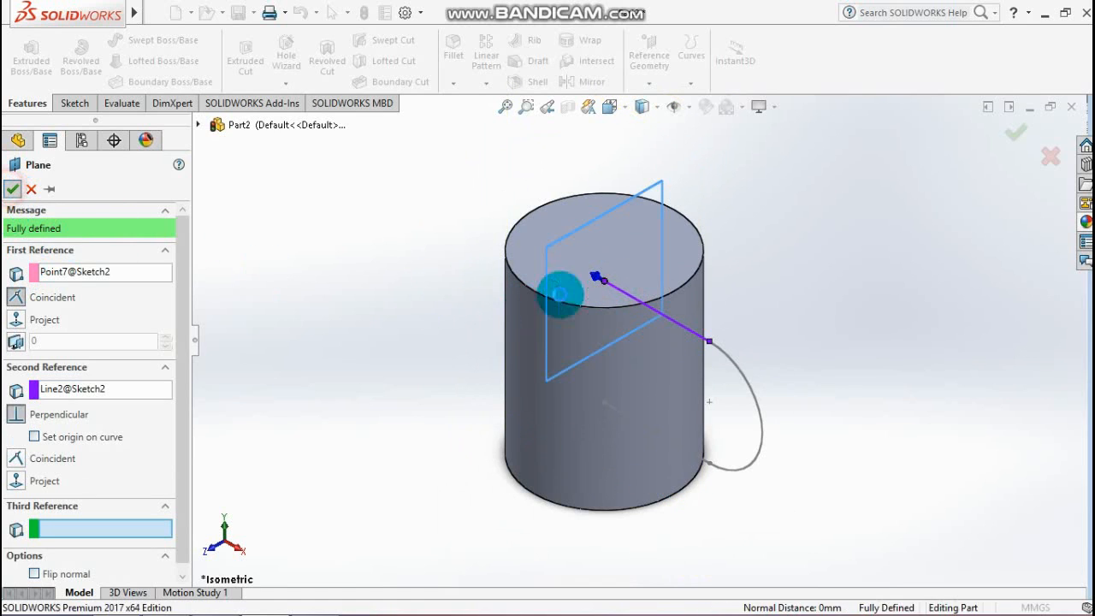
right_click(619, 247)
left_click(656, 224)
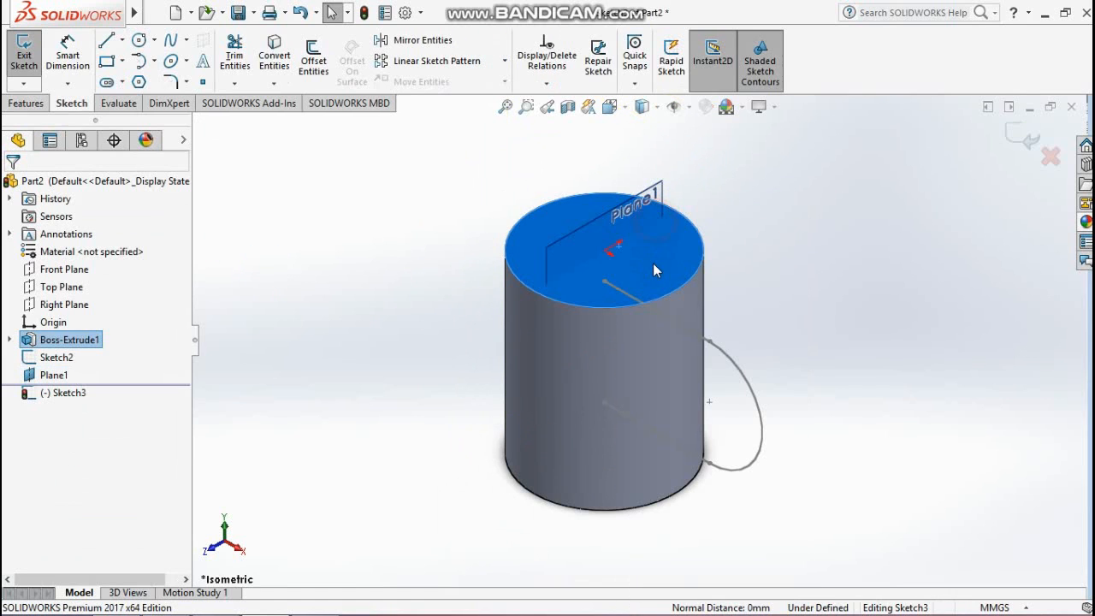
key("space")
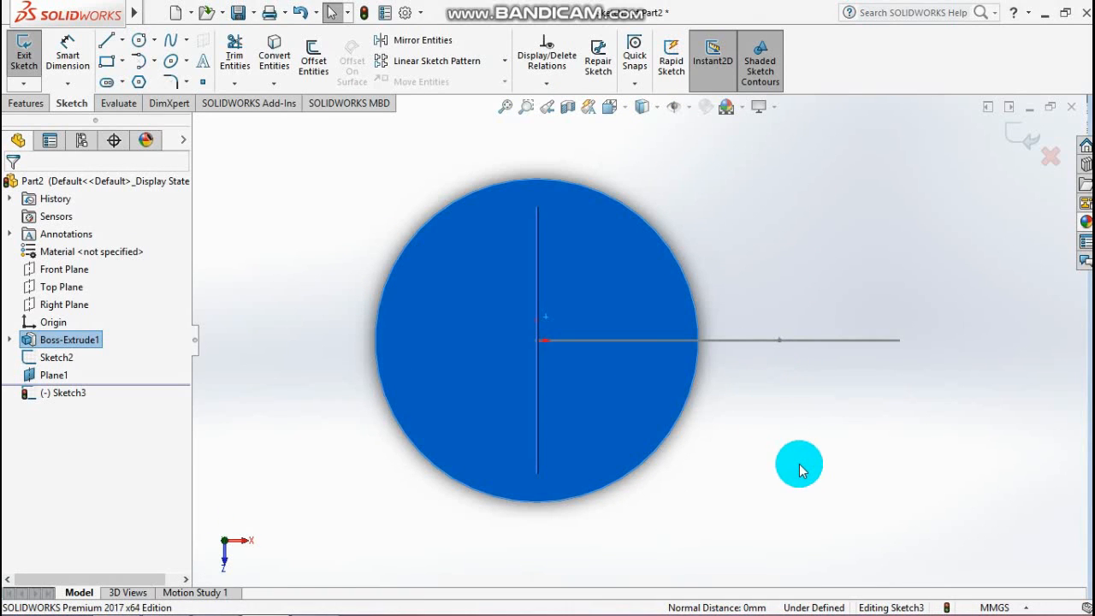
mouse_move(784, 462)
middle_mouse_down()
mouse_move(773, 418)
mouse_move(604, 384)
middle_mouse_up()
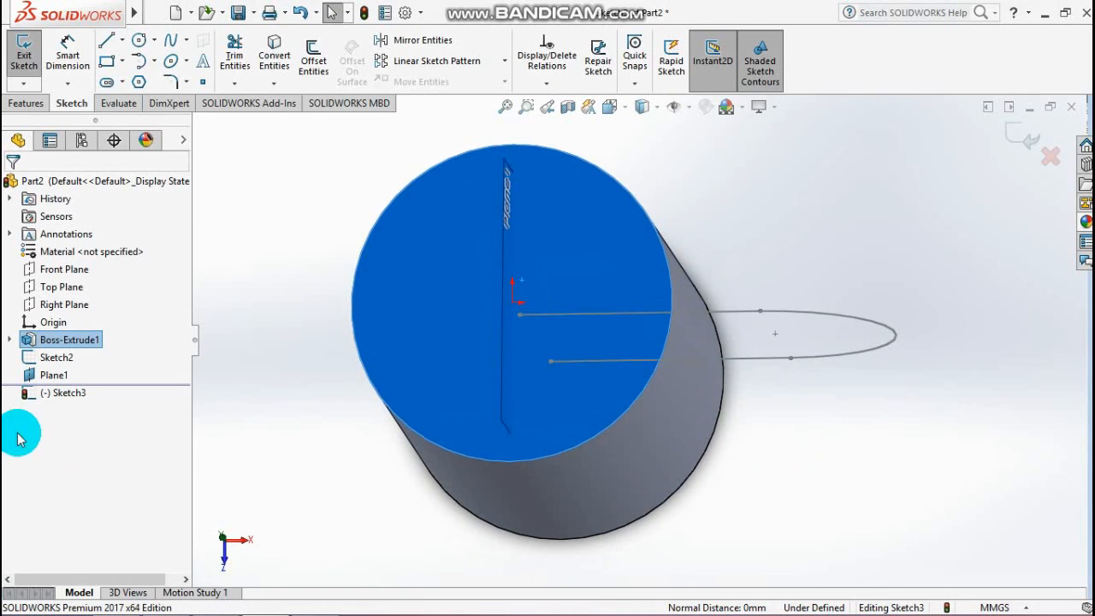
left_click(84, 415)
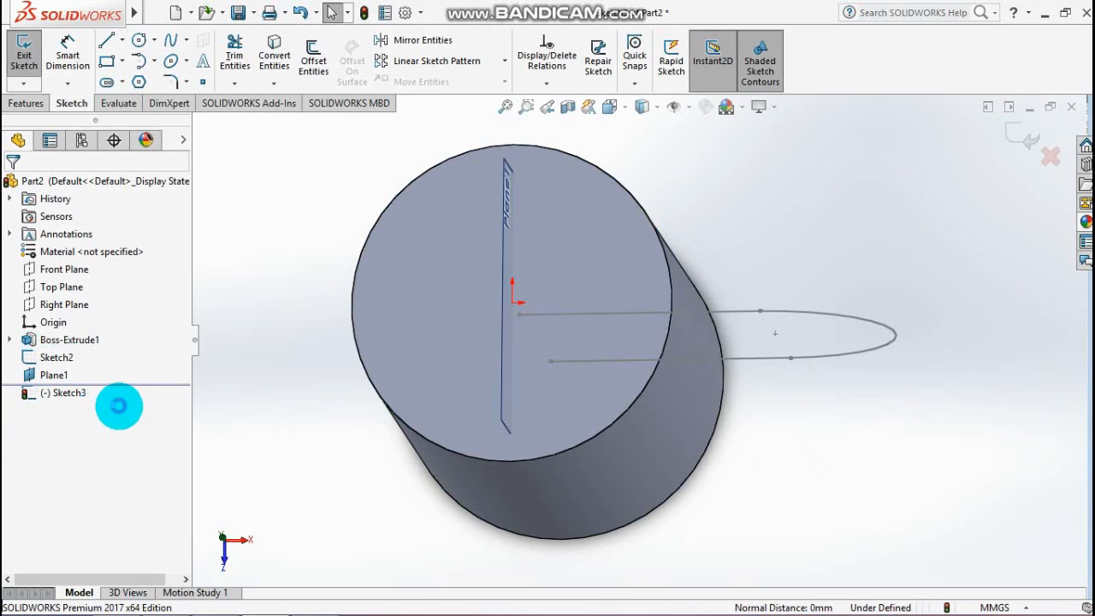
left_click(1050, 156)
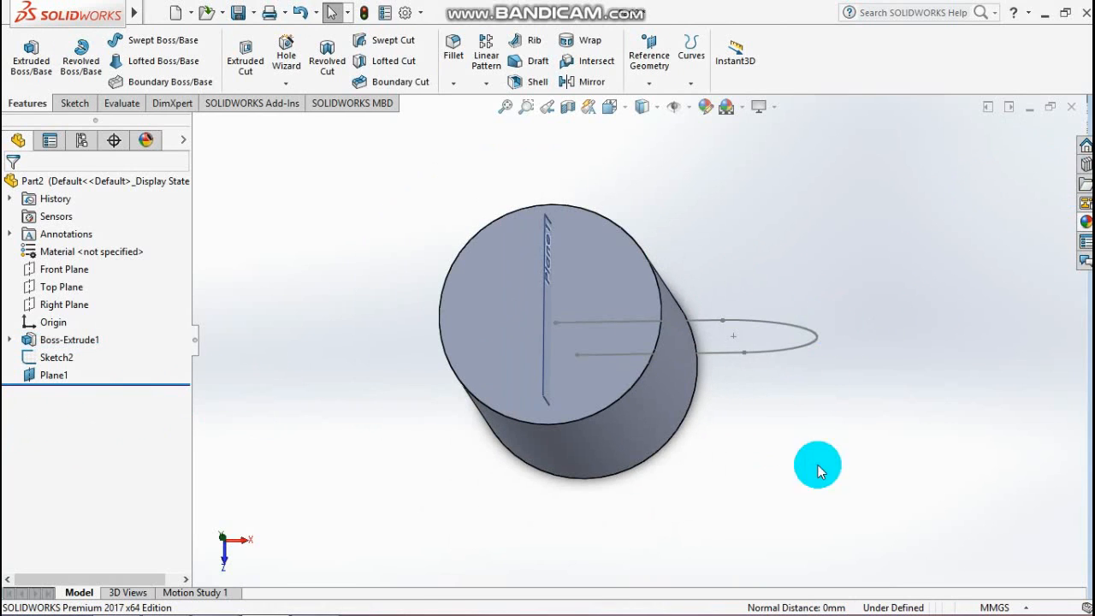
Start a sketch on Plane1 and orient the view normal to it.
middle_click_drag(816, 465, 535, 416)
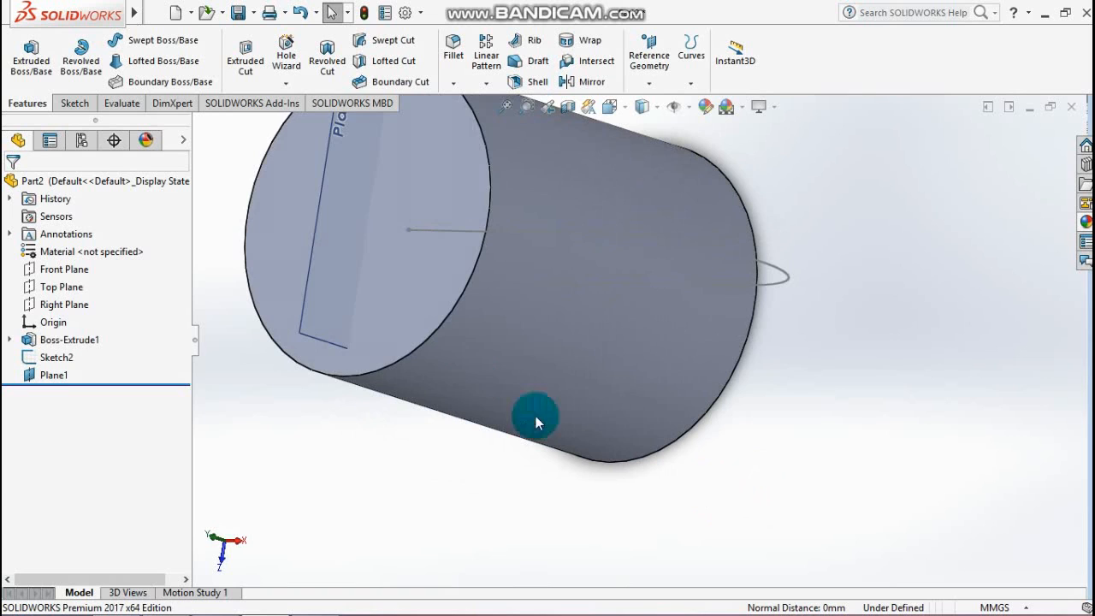
left_click(329, 278)
left_click(53, 374)
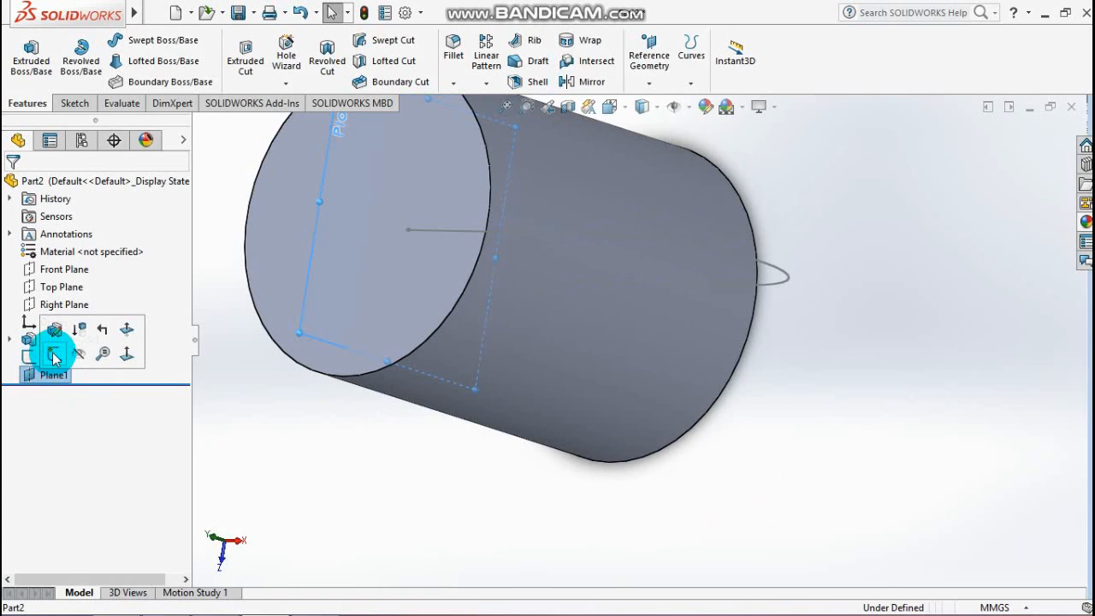
left_click(51, 352)
key("space")
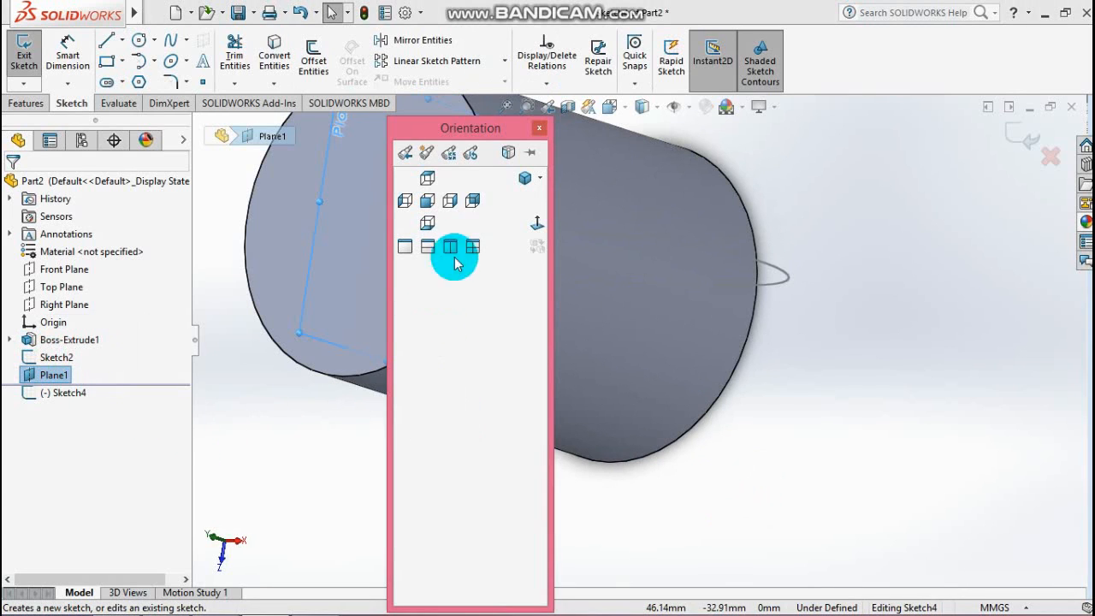
left_click(533, 215)
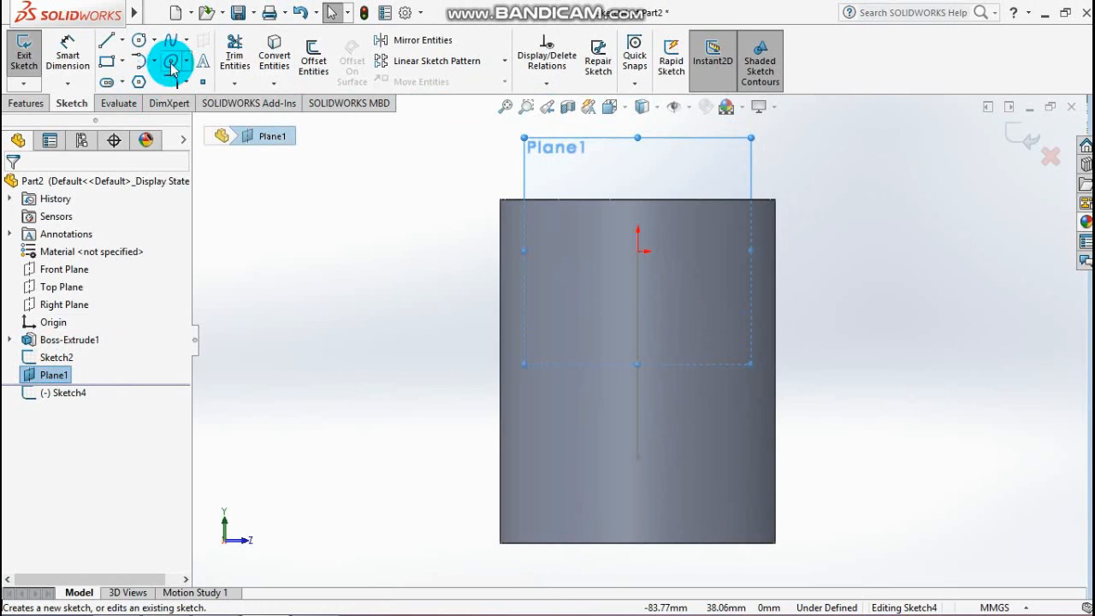
Draw an ellipse centred on the upper path line's inner endpoint, with a horizontal radius of about 12 mm and vertical radius about 7 mm.
left_click(171, 58)
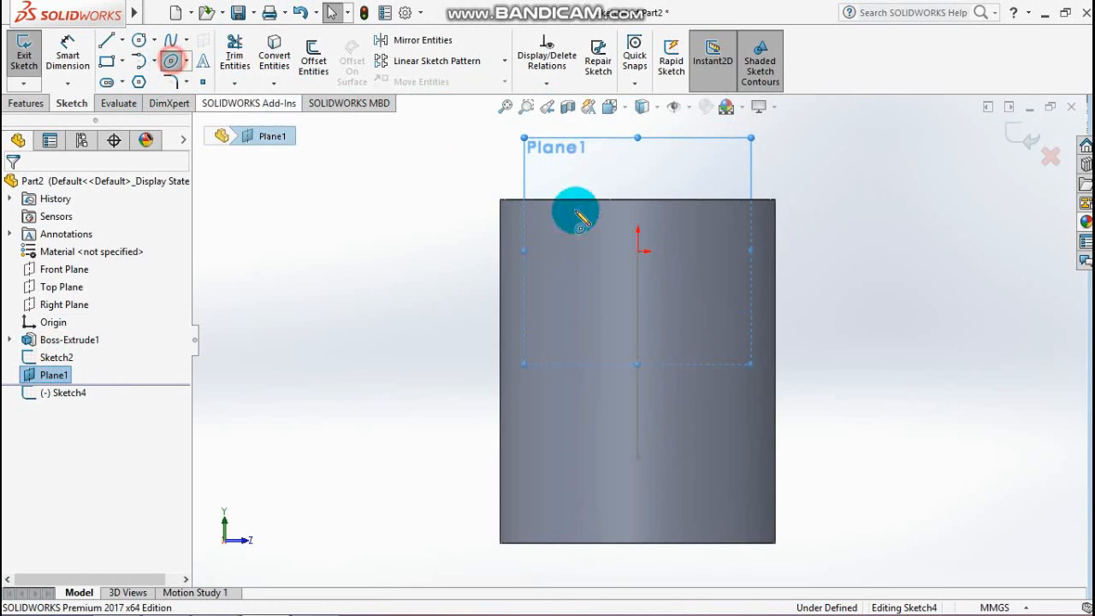
left_click(638, 251)
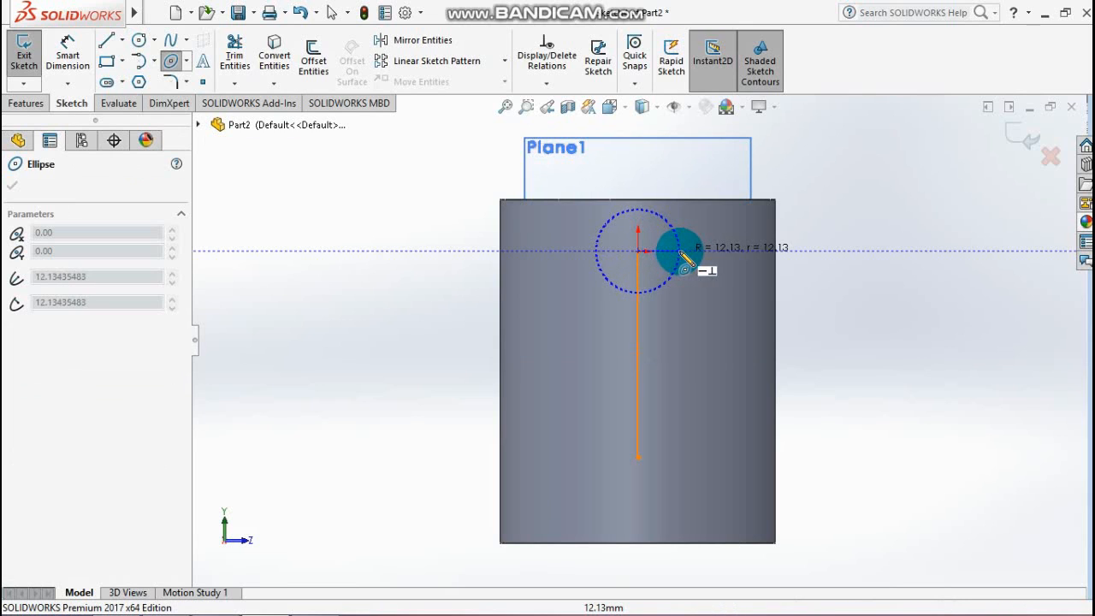
left_click(679, 251)
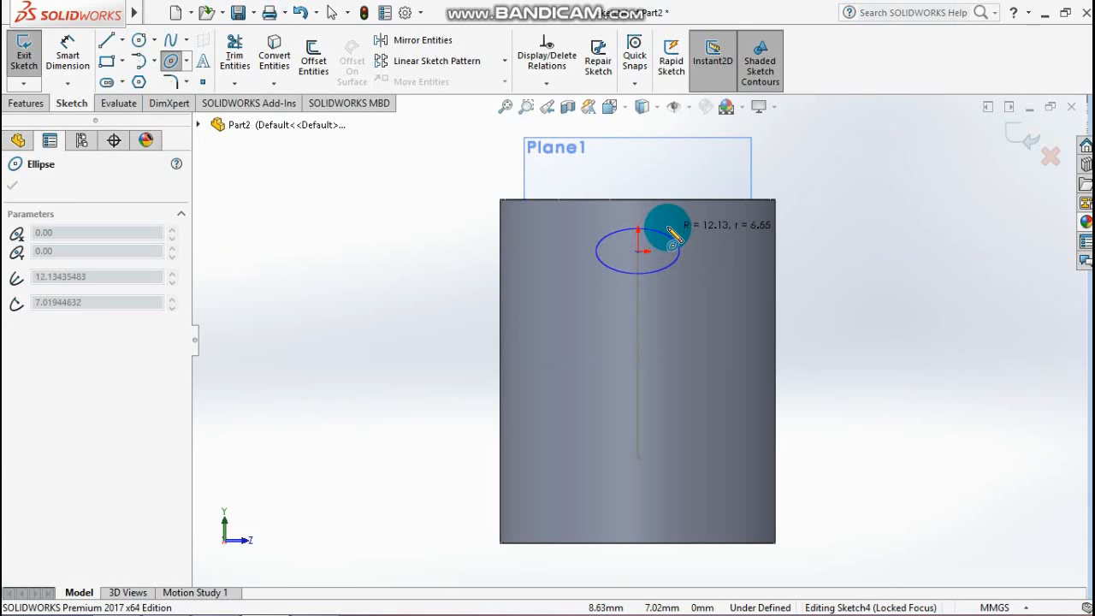
left_click(673, 238)
Dimension the ellipse's horizontal width between its side points as 20 mm.
left_click(67, 47)
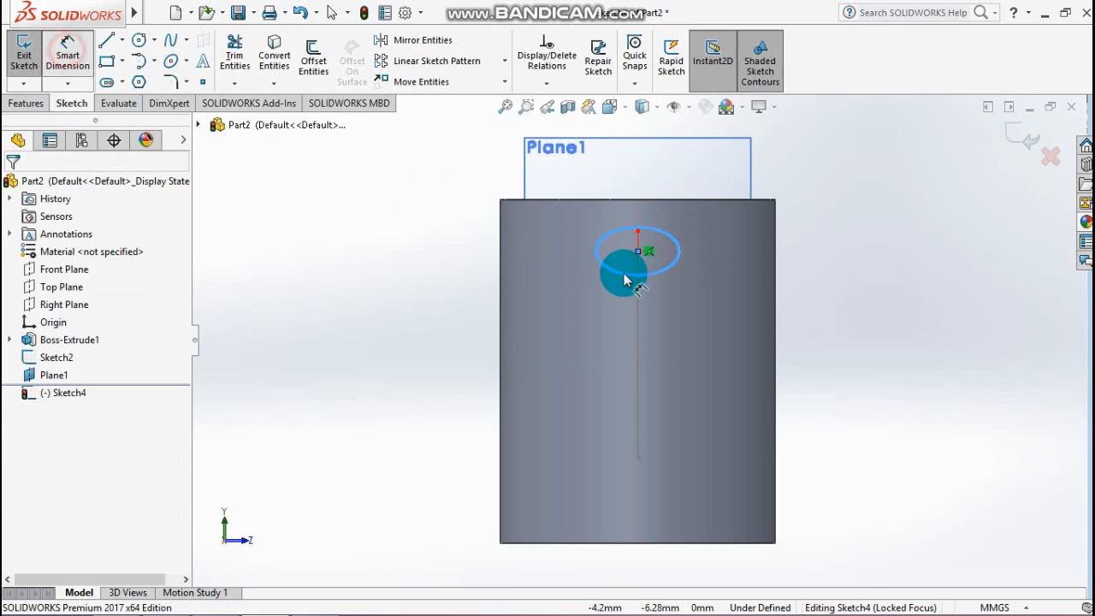
left_click(597, 251)
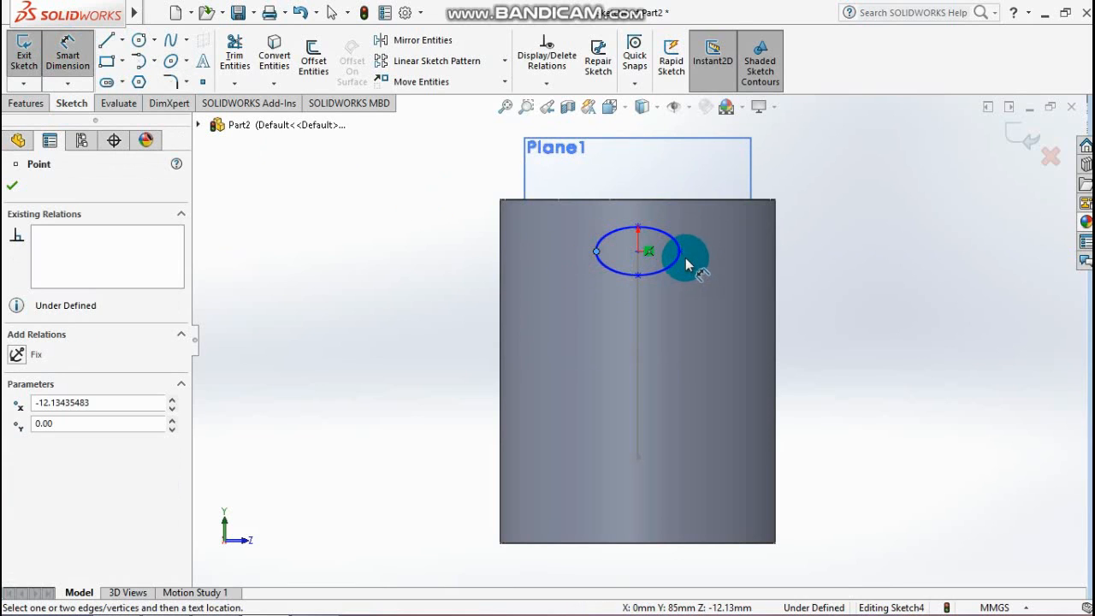
left_click(682, 256)
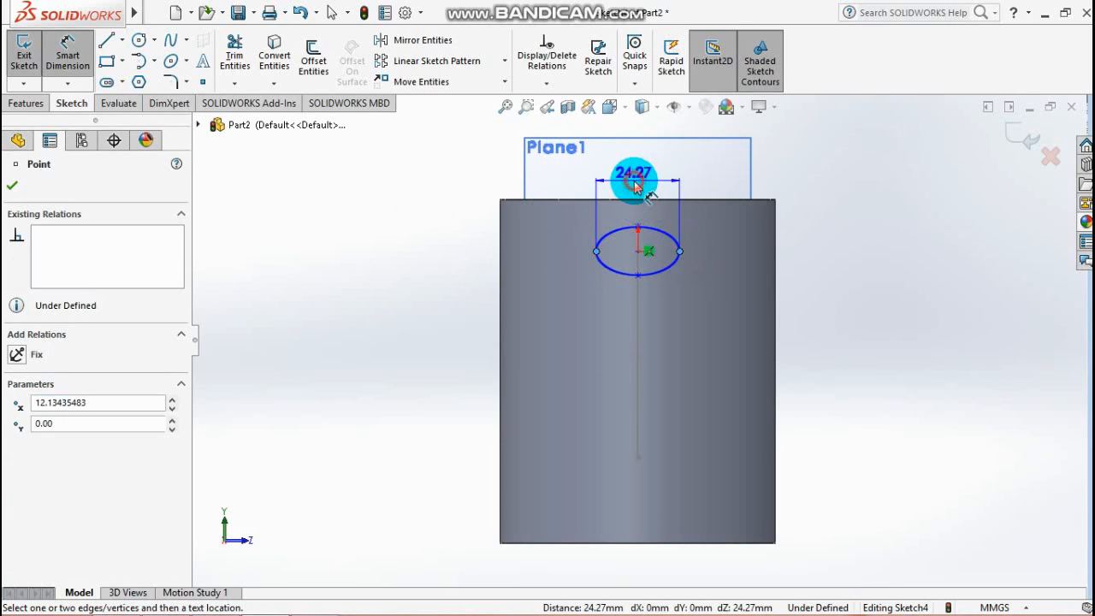
left_click(634, 186)
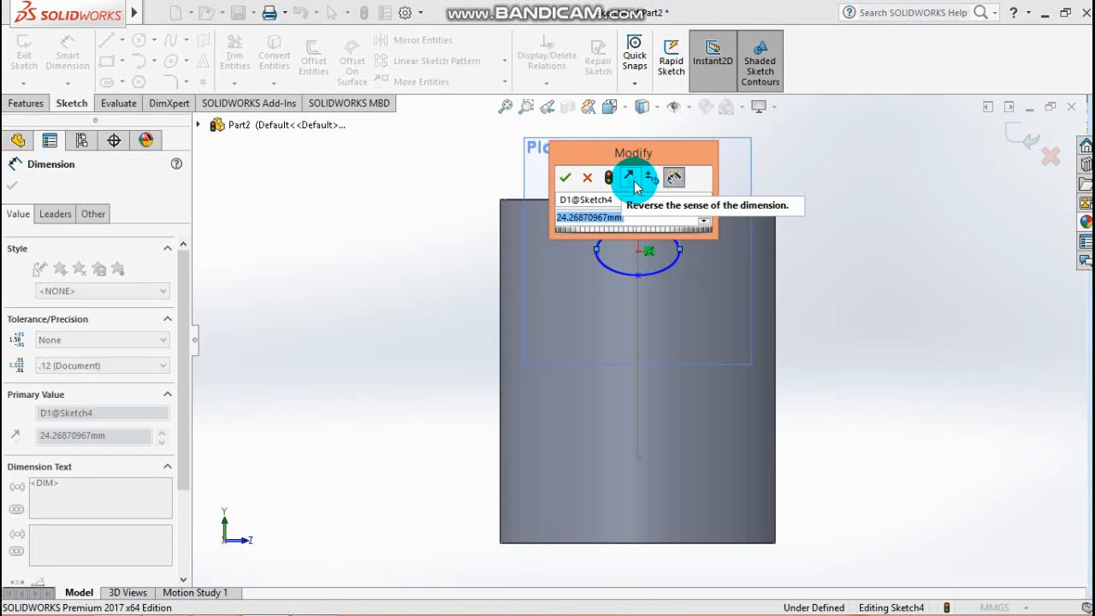
key("Return")
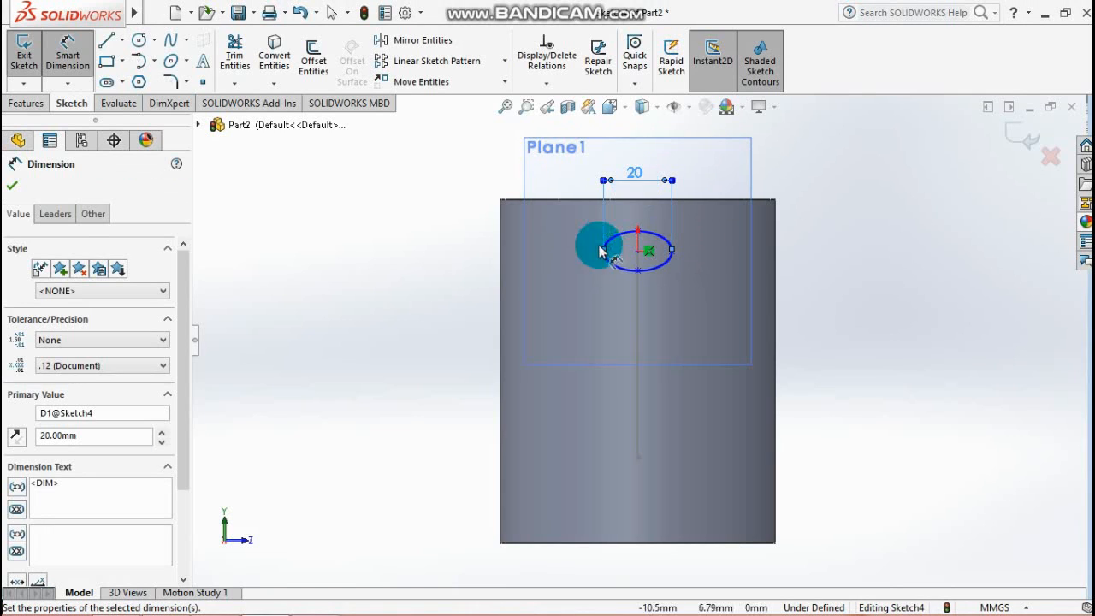
Dimension the ellipse's vertical height as 10 mm and close the profile sketch.
left_click(638, 272)
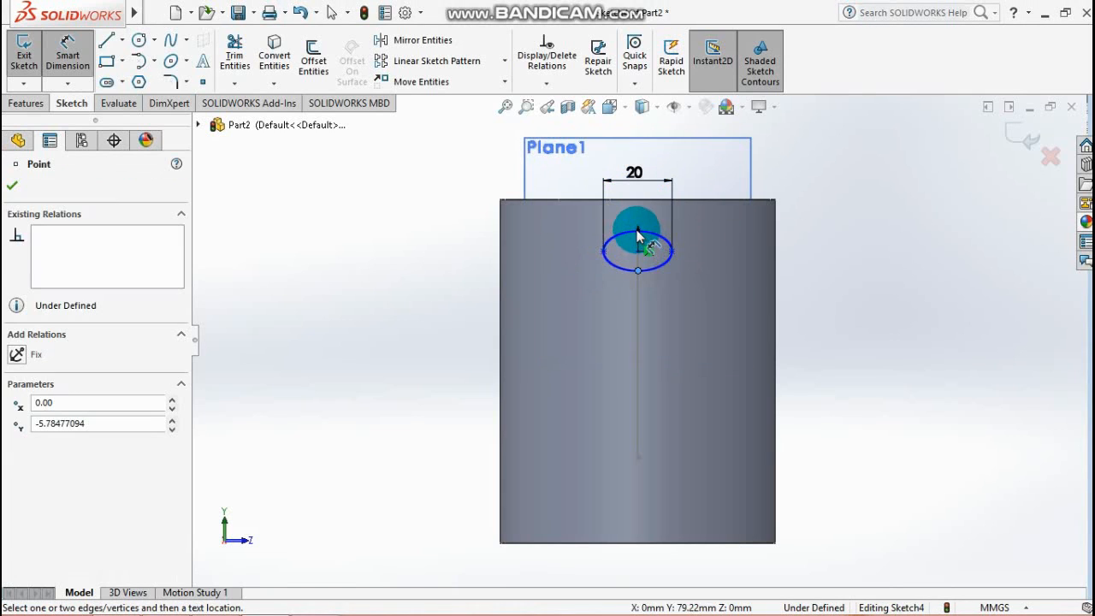
left_click(637, 232)
left_click(571, 248)
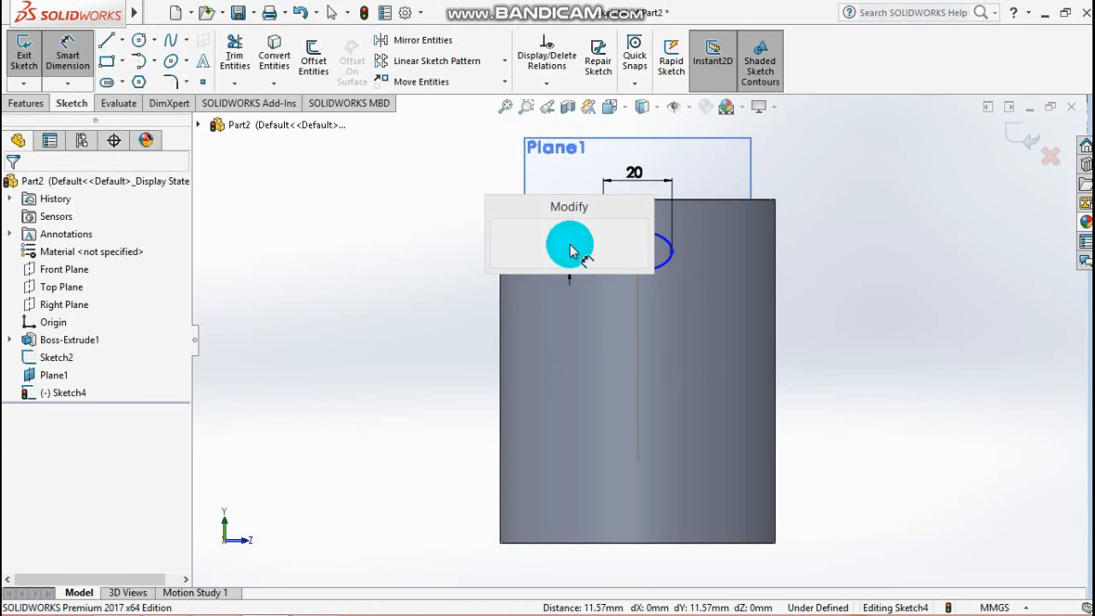
type("10")
key("Return")
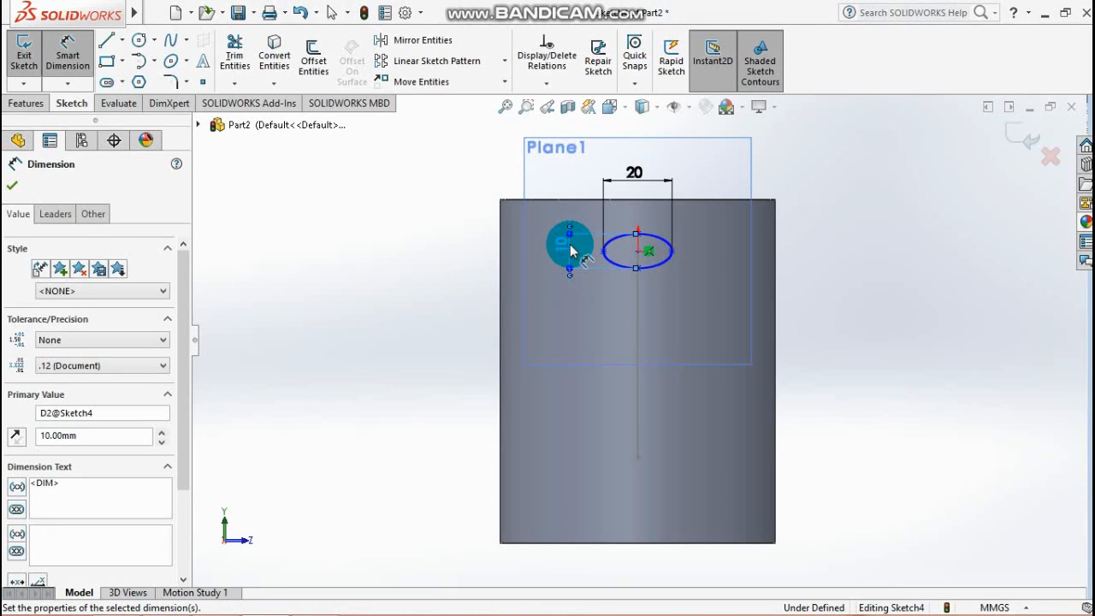
left_click(1013, 137)
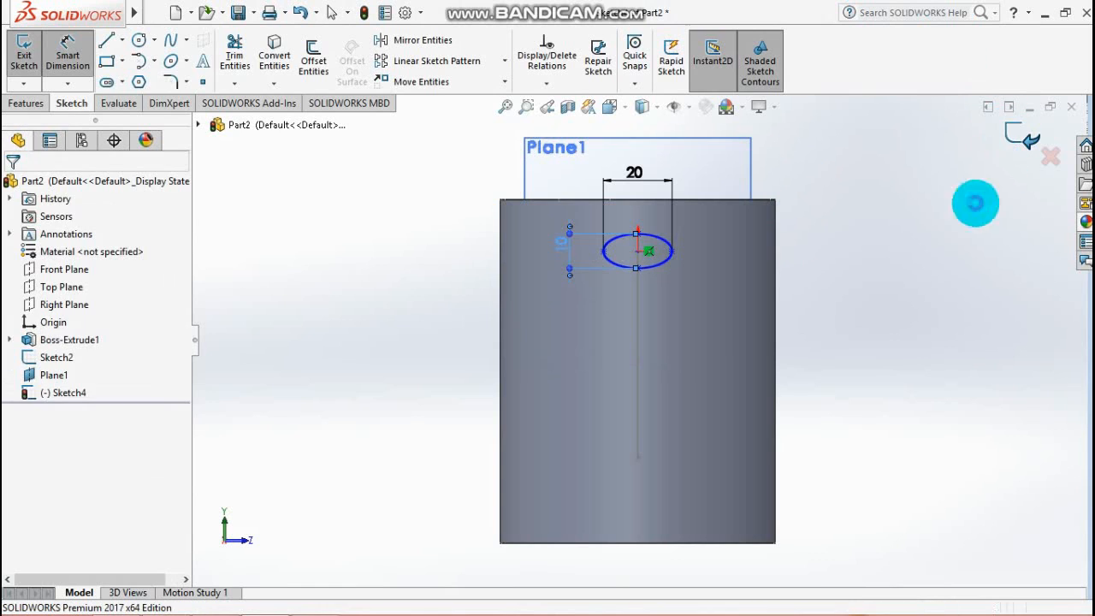
Create a Swept Boss/Base handle using the ellipse sketch as profile and the U-shaped sketch as path.
middle_click_drag(912, 268, 793, 310)
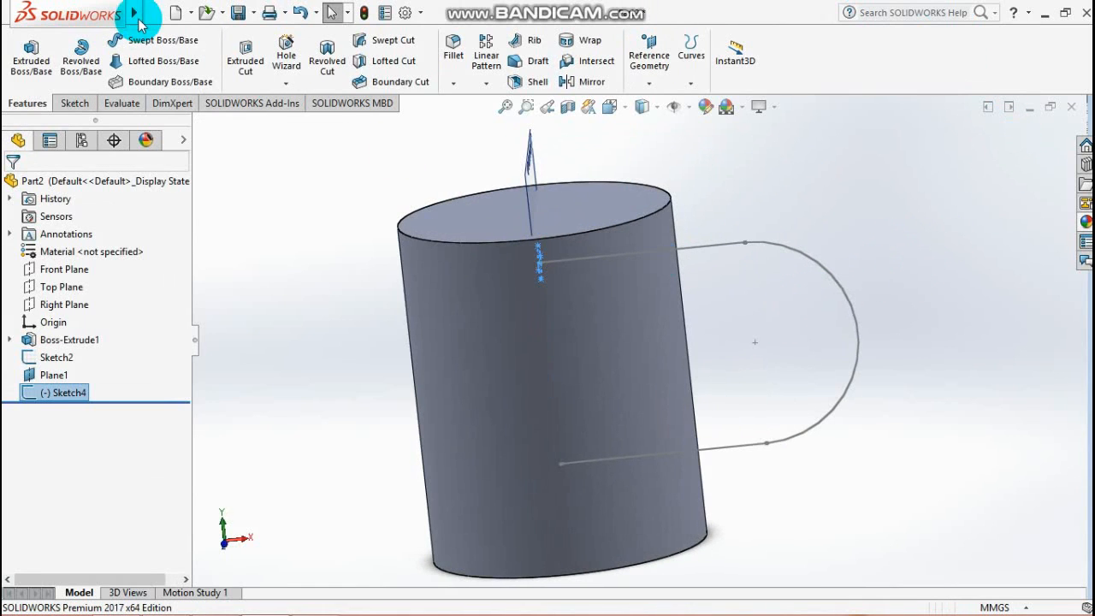
left_click(154, 12)
left_click(162, 40)
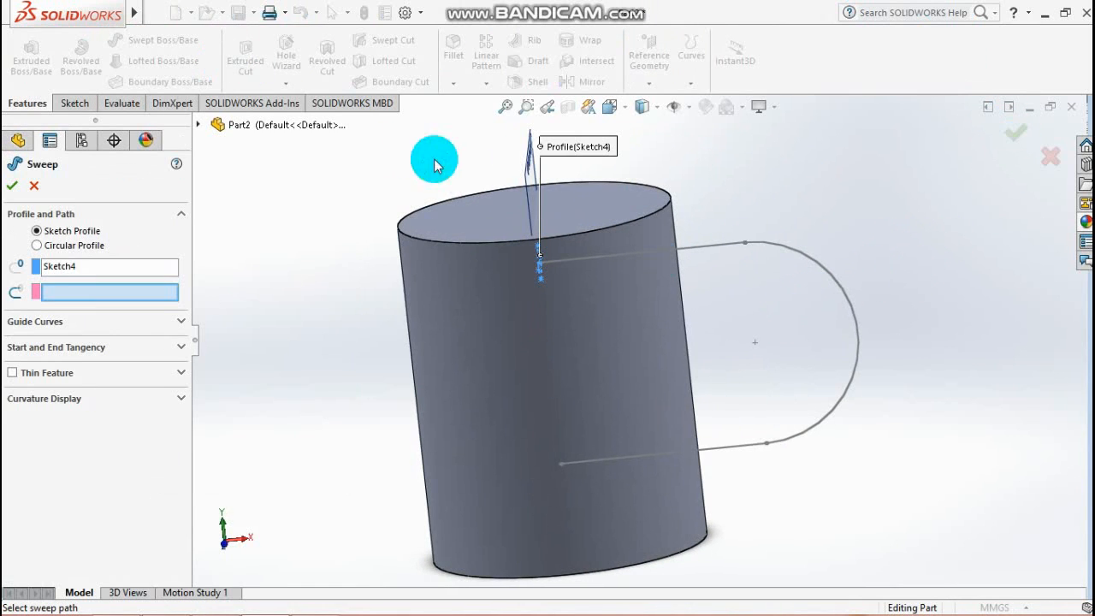
left_click(711, 249)
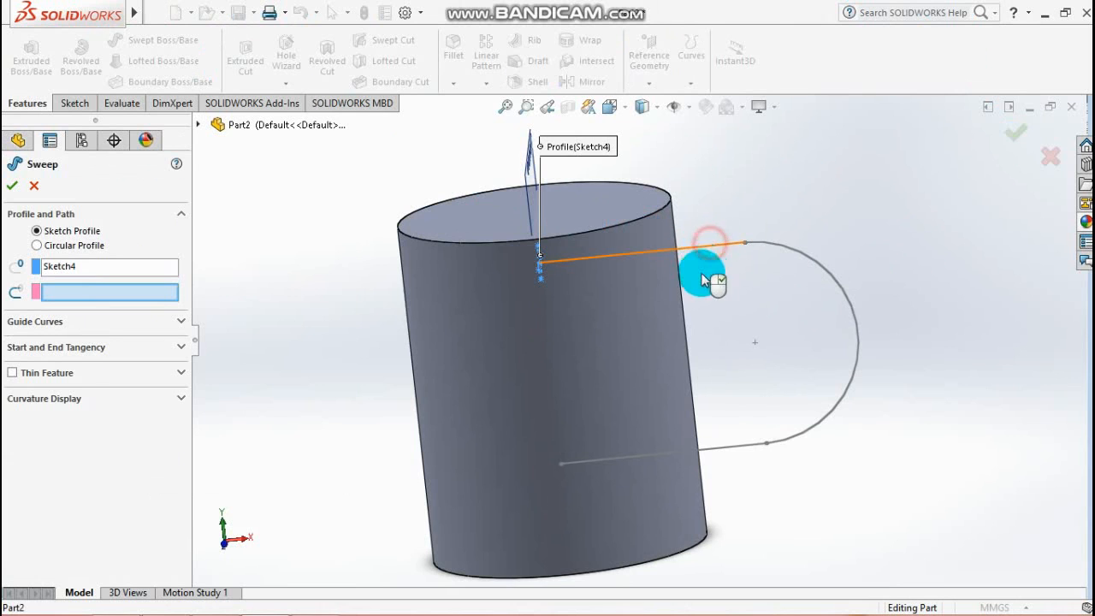
mouse_move(906, 405)
middle_mouse_down()
mouse_move(847, 460)
mouse_move(897, 374)
middle_mouse_up()
left_click(1006, 134)
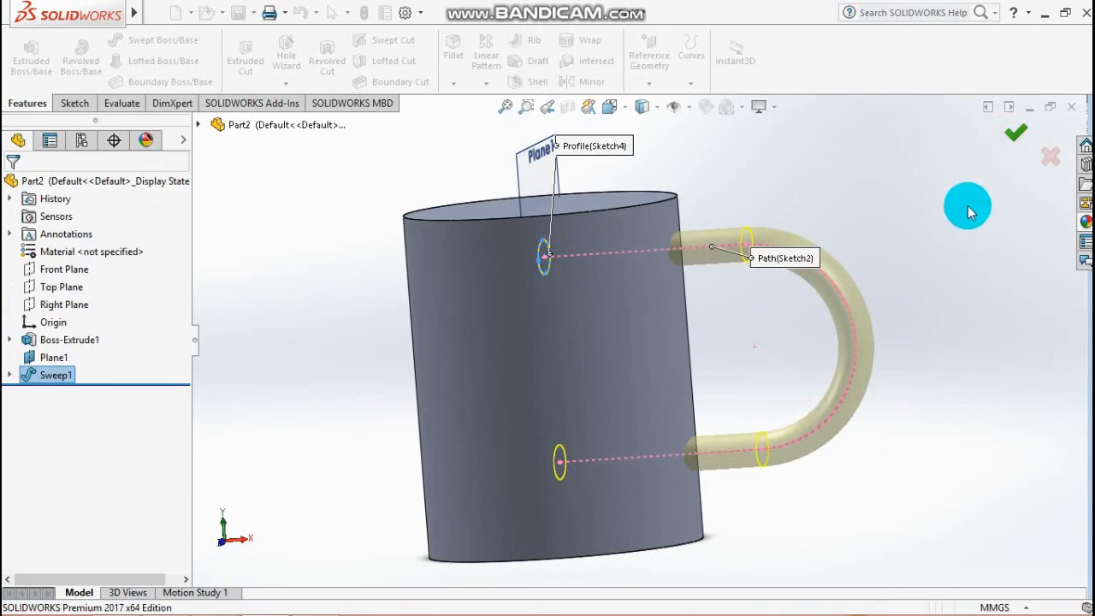
Start a Fillet, switch it to constant size, and remove the cup's cylindrical face from the items to fillet.
middle_click_drag(970, 208, 915, 359)
scroll(914, 360, "up", 5)
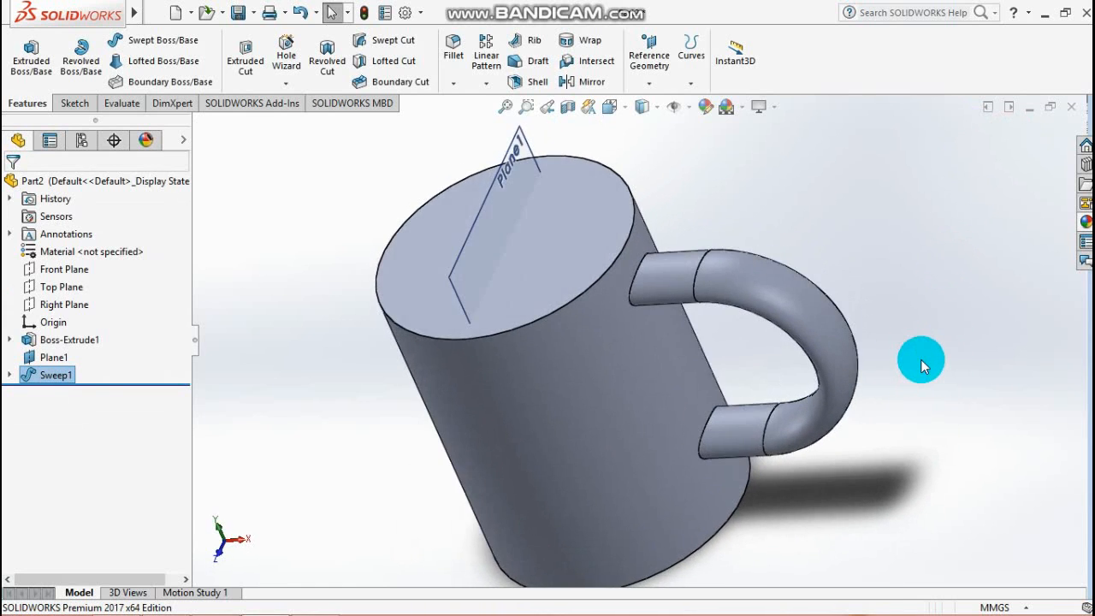
scroll(892, 359, "down", 3)
scroll(831, 345, "up", 2)
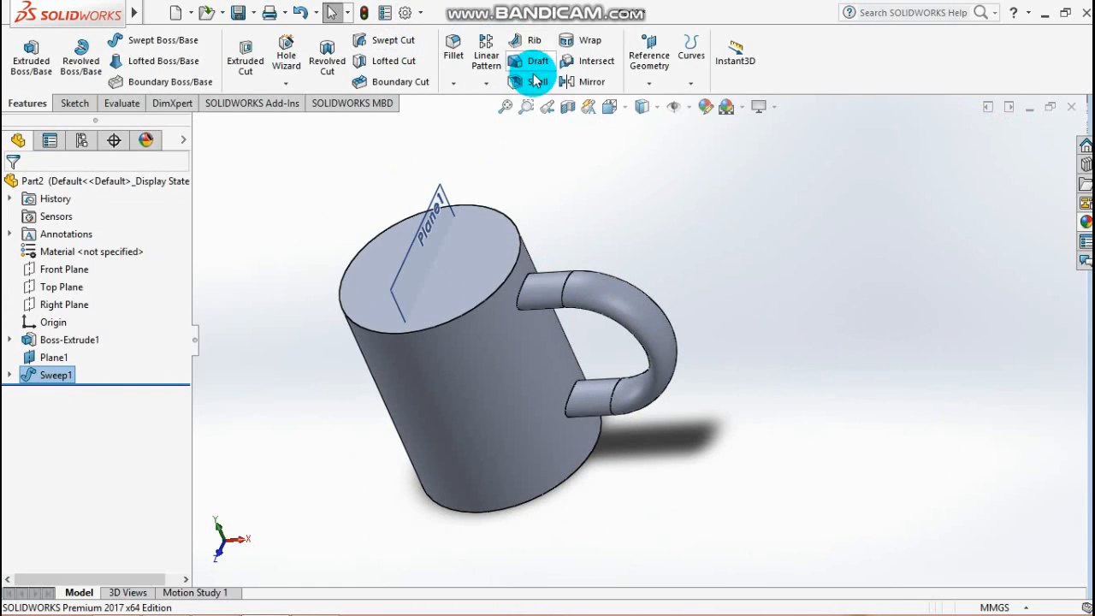
left_click(453, 53)
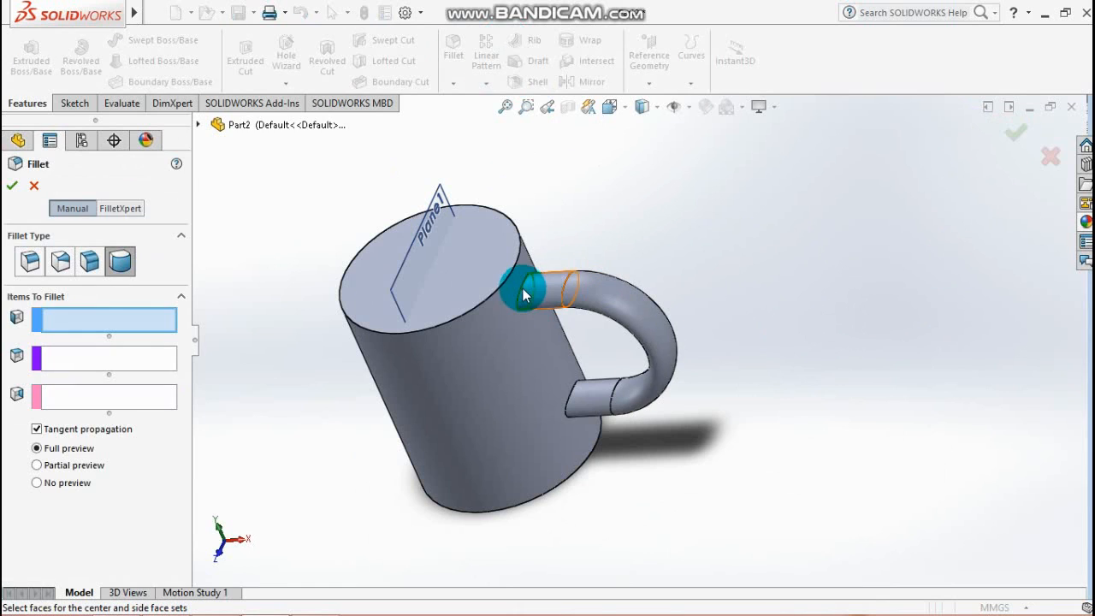
scroll(523, 293, "down", 3)
scroll(538, 301, "up", 3)
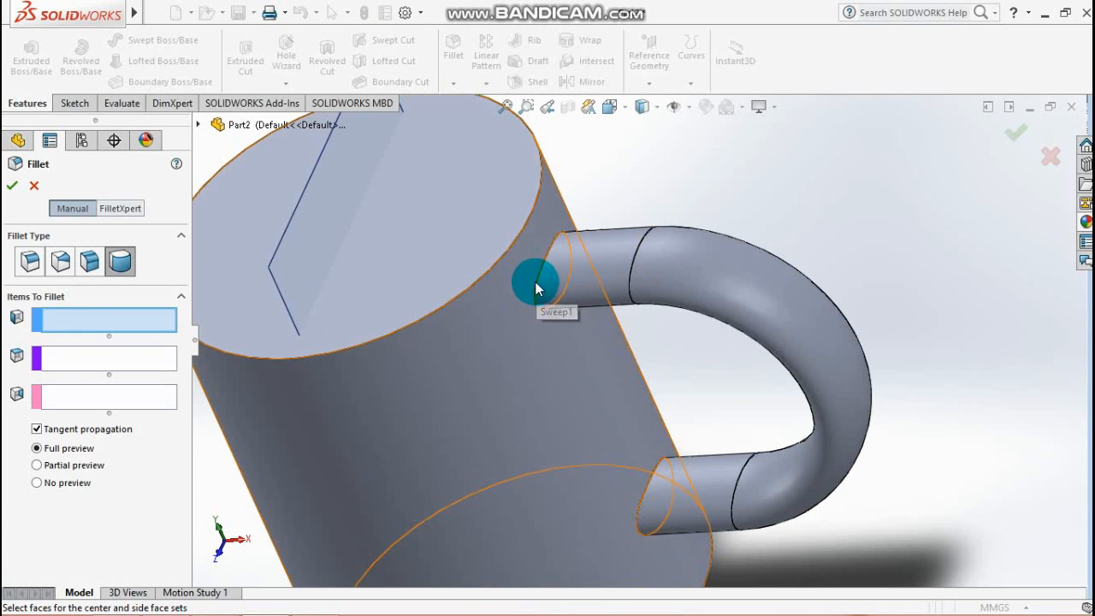
left_click(536, 287)
middle_click_drag(579, 325, 725, 338)
scroll(650, 337, "up", 3)
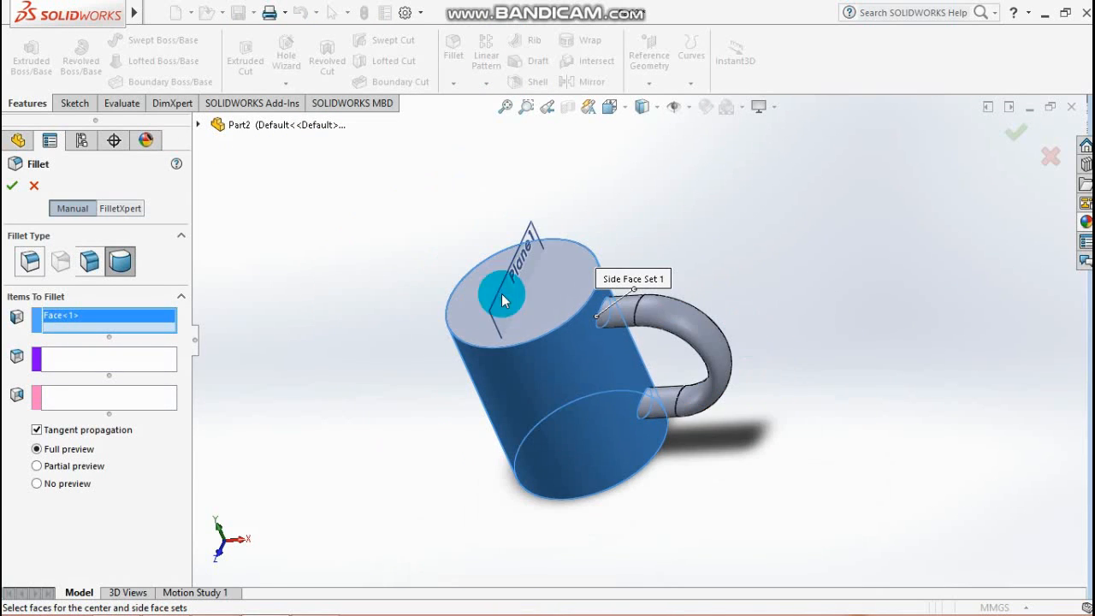
left_click(43, 268)
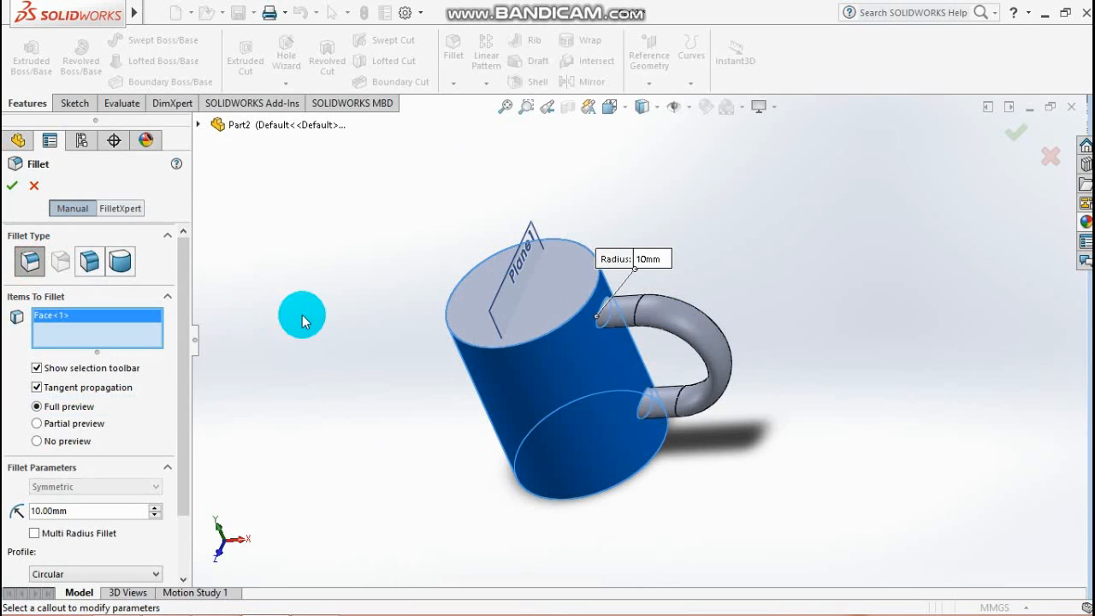
right_click(57, 317)
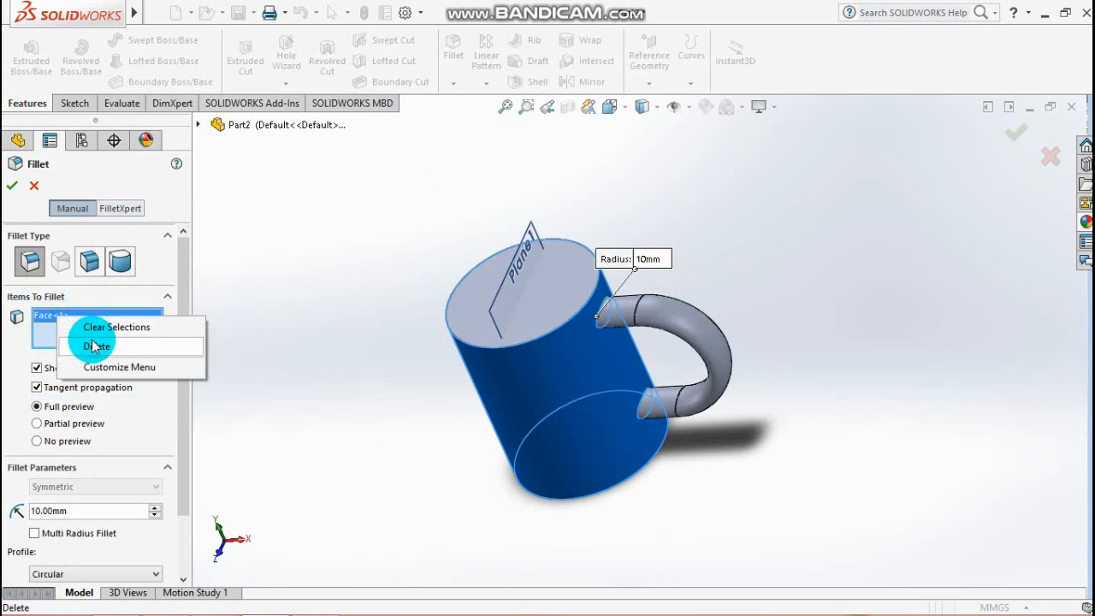
left_click(96, 346)
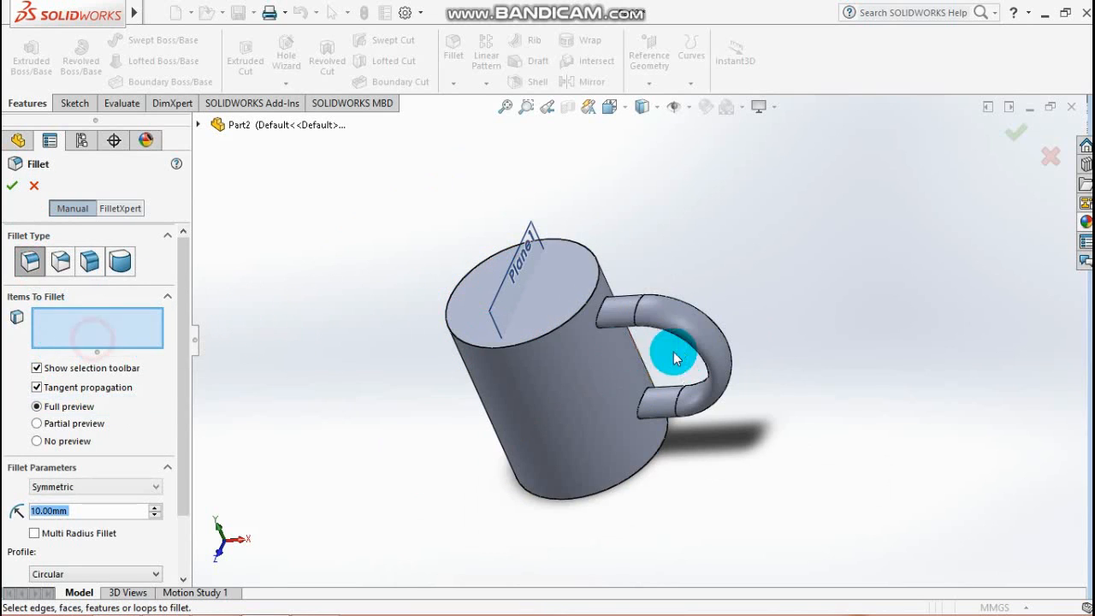
Fillet the two edges where the handle meets the cup body with a 3 mm radius.
left_click(602, 311)
left_click(643, 404)
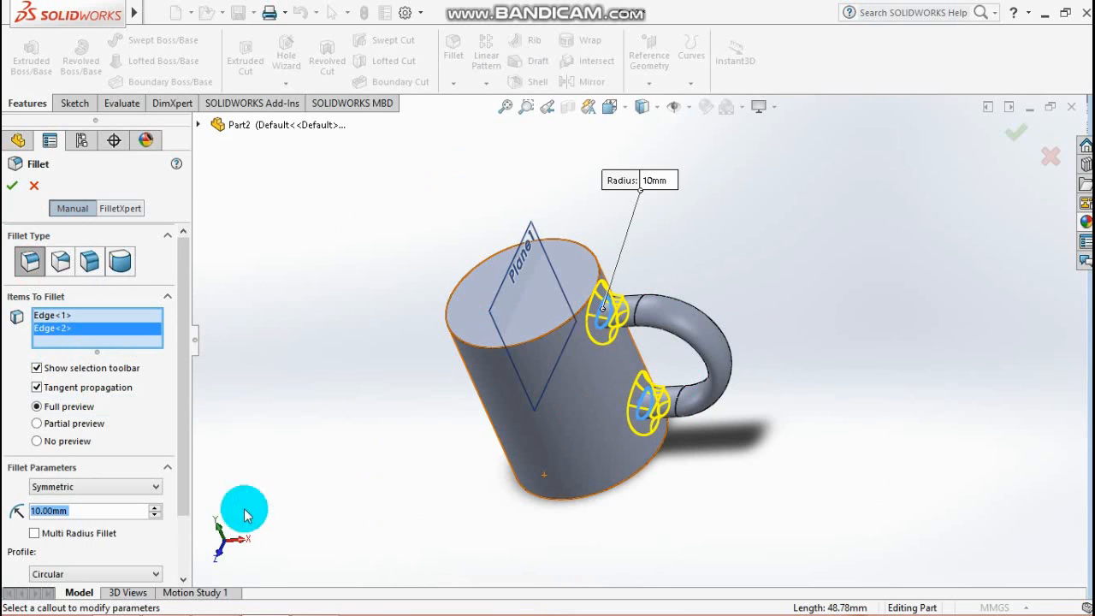
type("3")
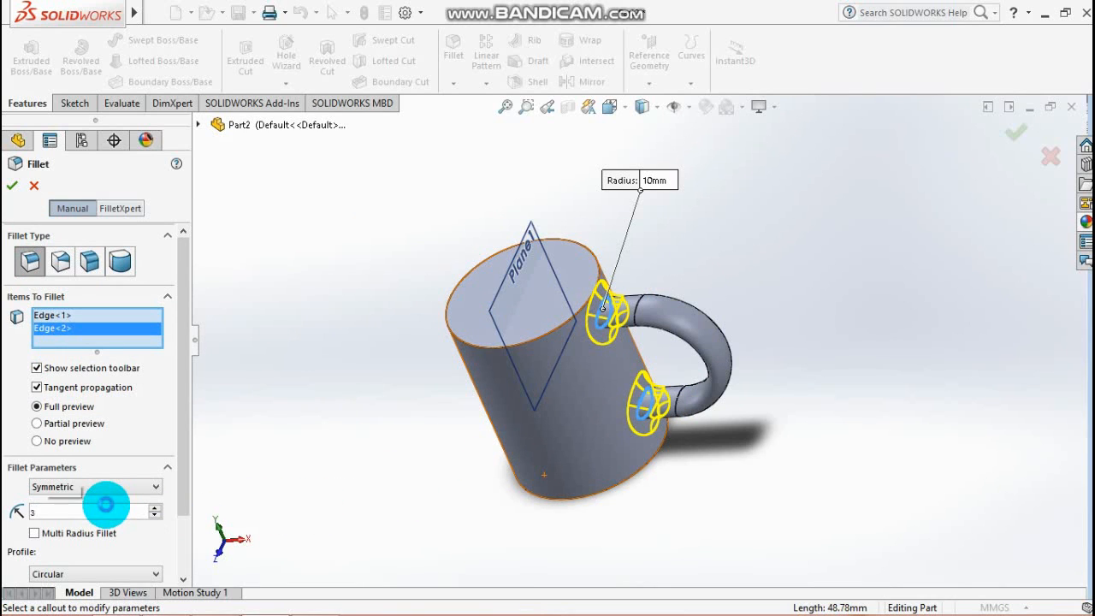
key("Return")
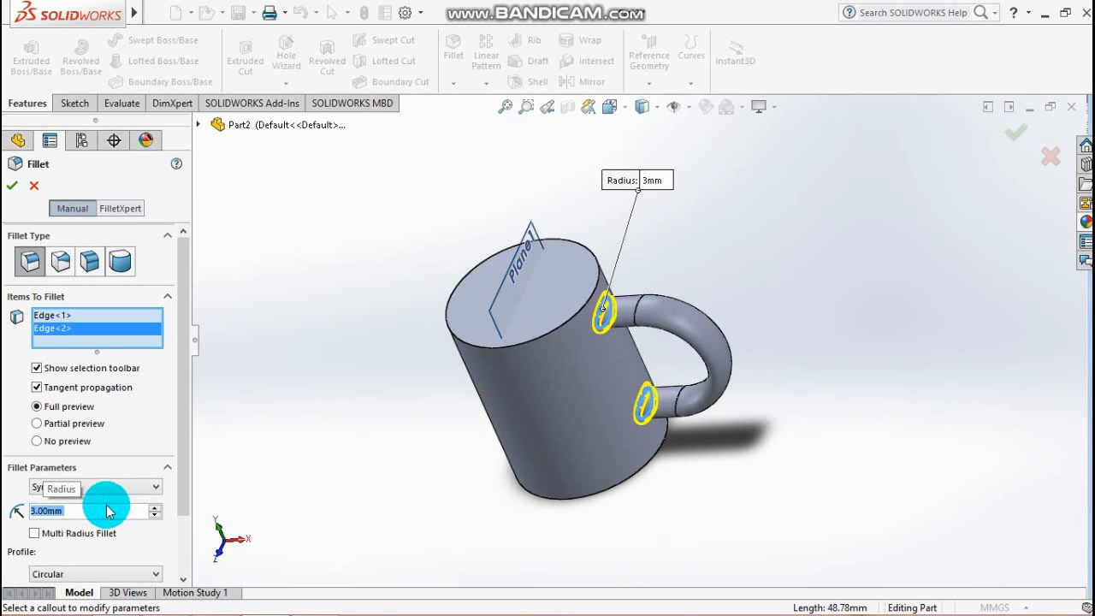
left_click(12, 187)
Fillet the circular bottom edge of the cup body with an 8 mm radius.
scroll(741, 408, "down", 4)
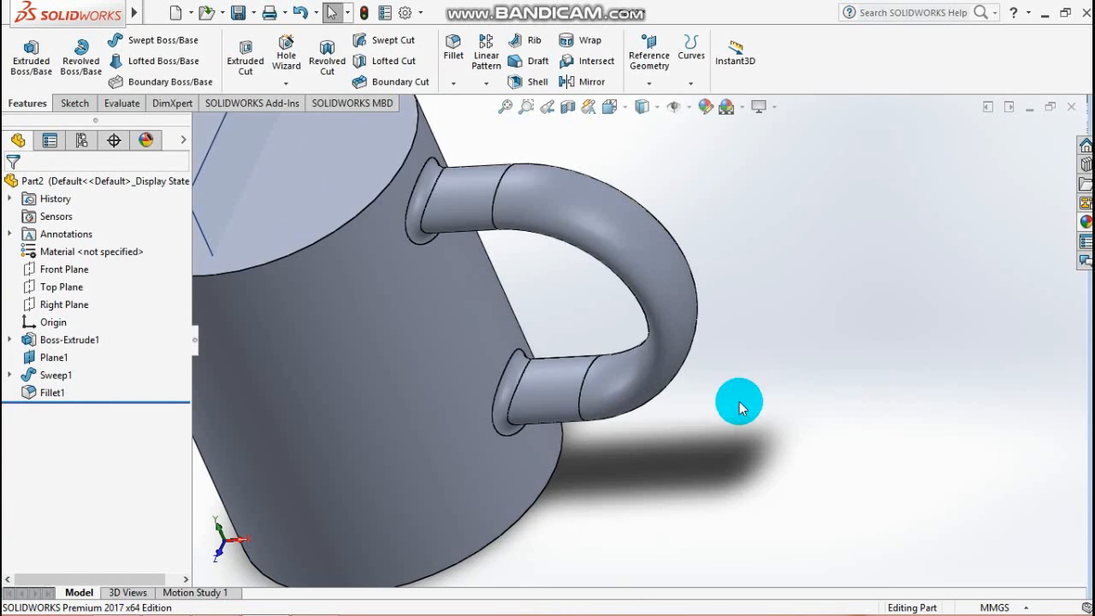
scroll(740, 408, "up", 4)
middle_click_drag(721, 402, 753, 379)
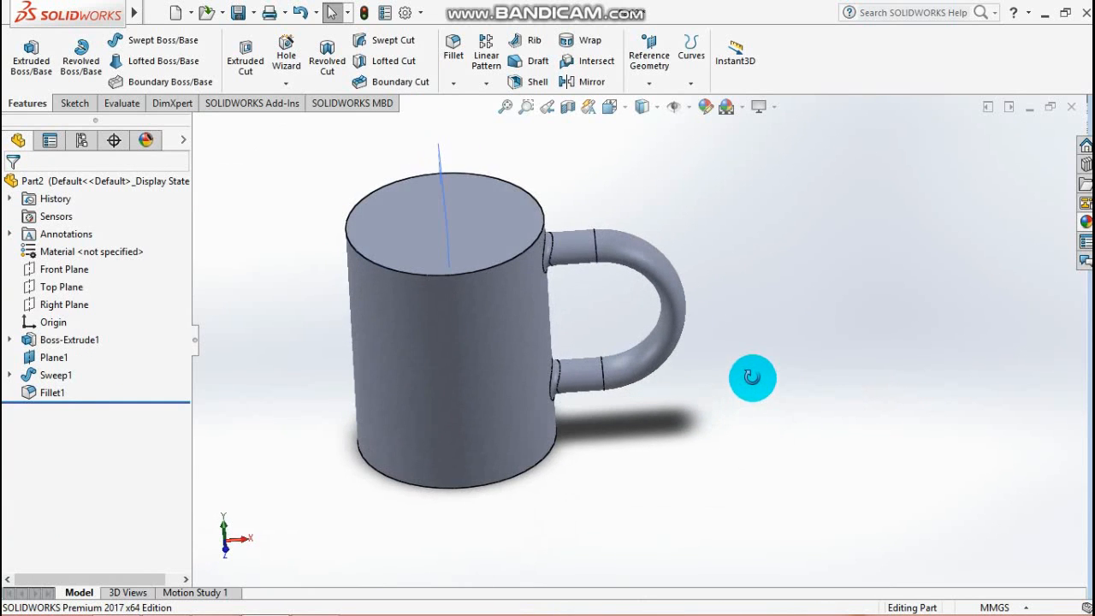
left_click(520, 476)
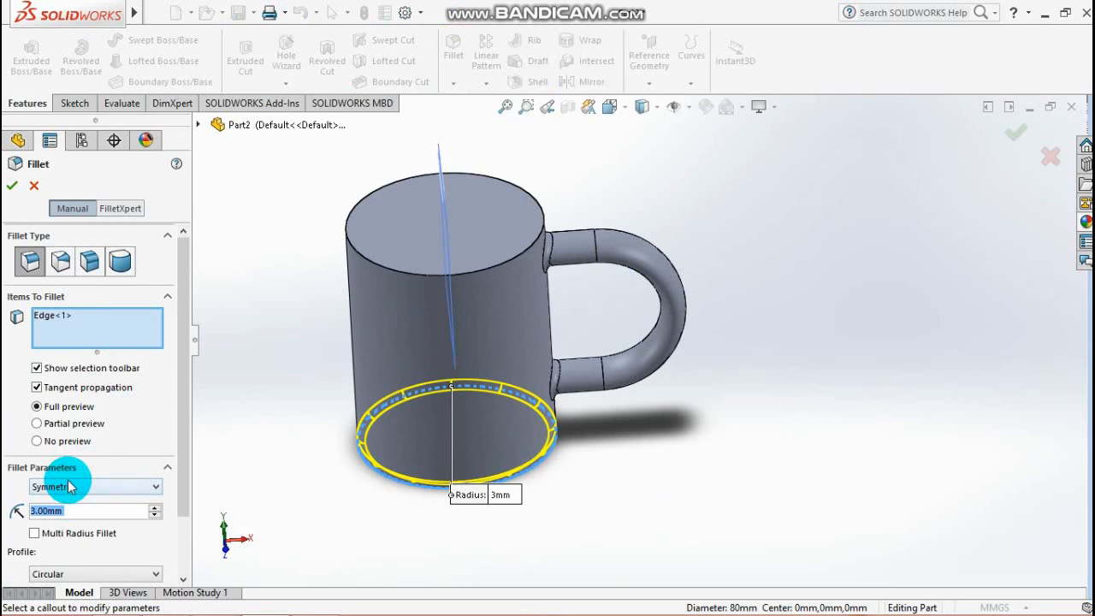
type("8")
key("Return")
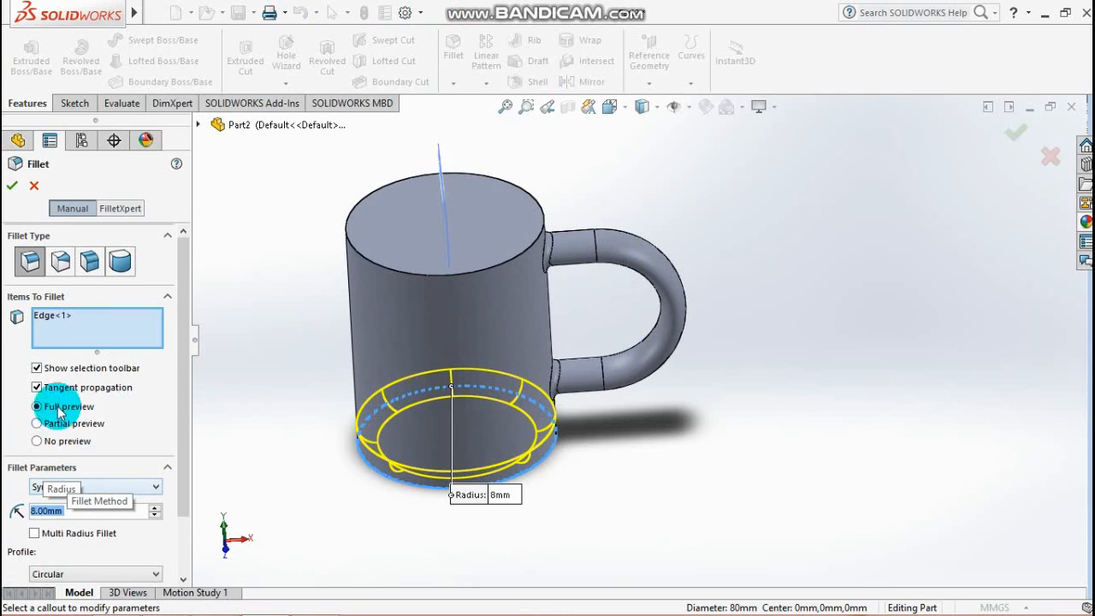
left_click(11, 185)
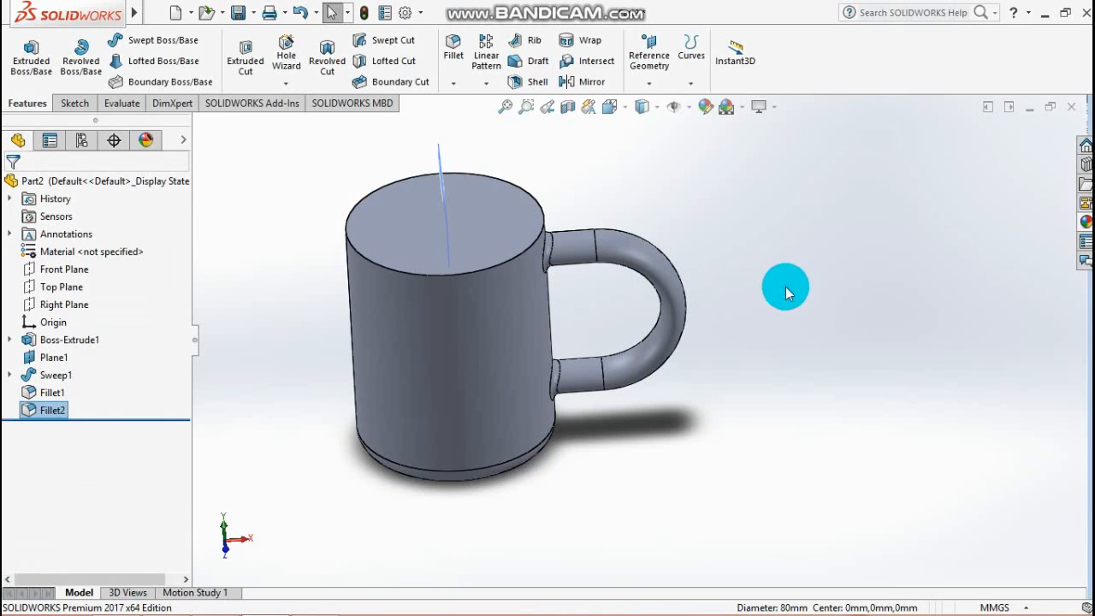
Start a sketch on the cup's top face and draw a circle about 57 mm in diameter centred on the origin.
left_click(471, 245)
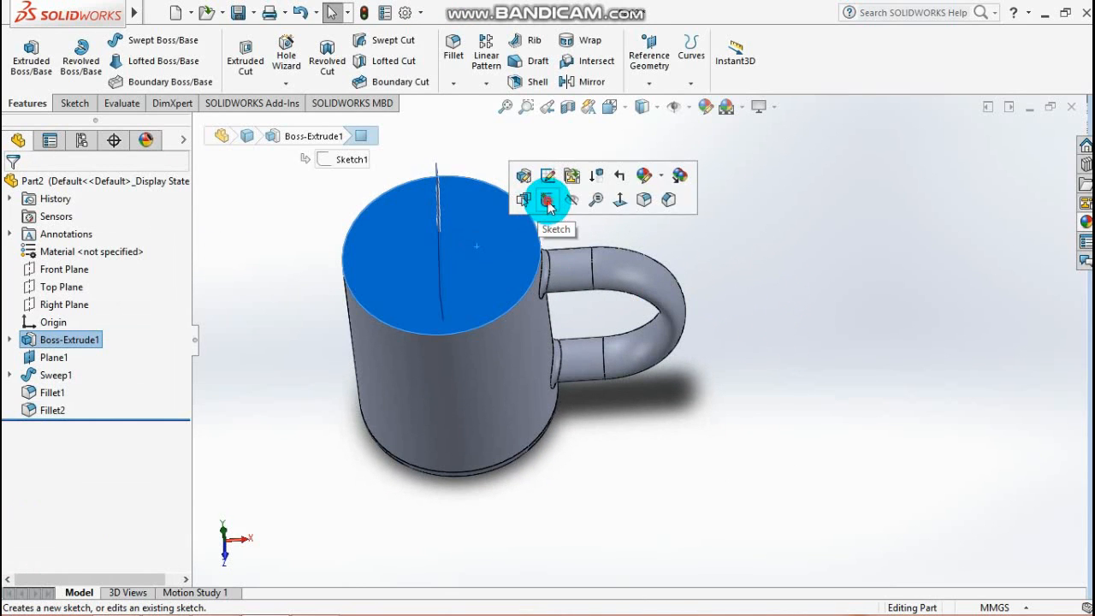
left_click(549, 206)
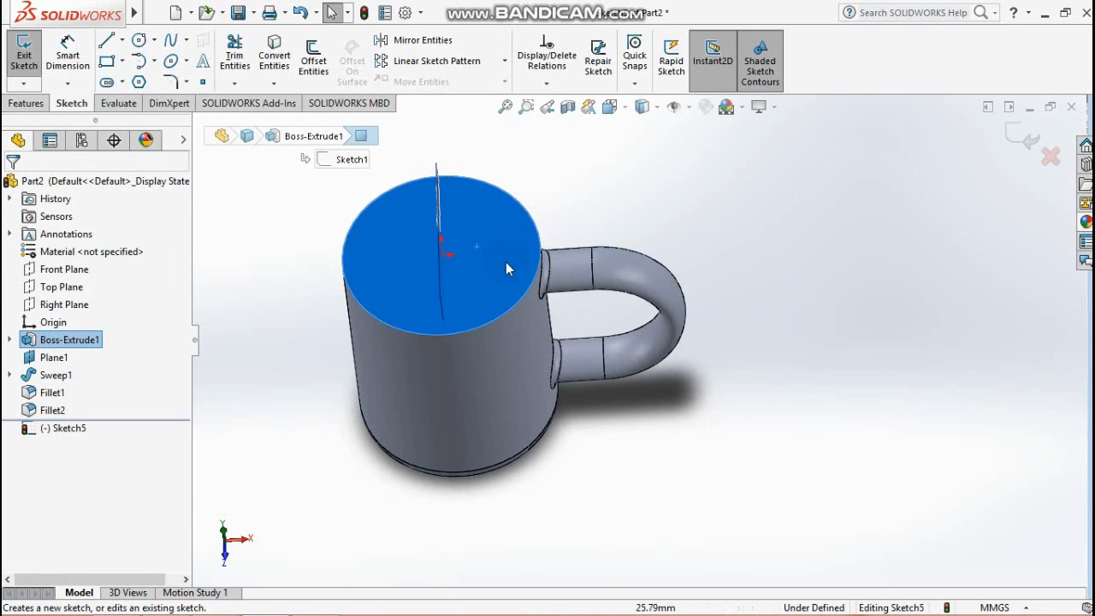
left_click(139, 41)
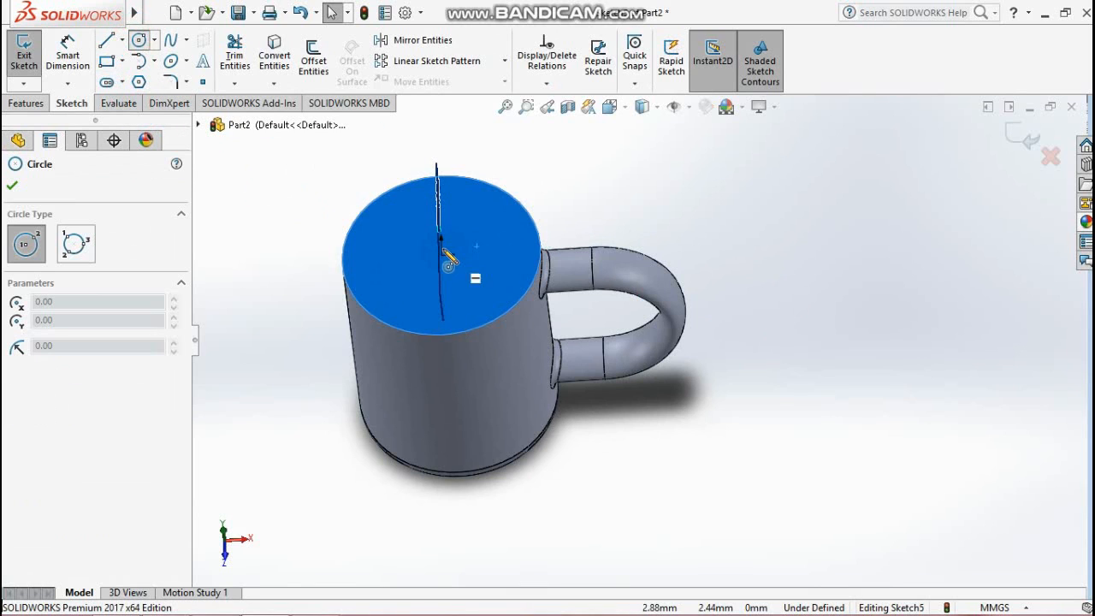
left_click_drag(443, 256, 505, 283)
Dimension the circle on the cup's top face to a 70 mm diameter and finish the sketch.
left_click(68, 51)
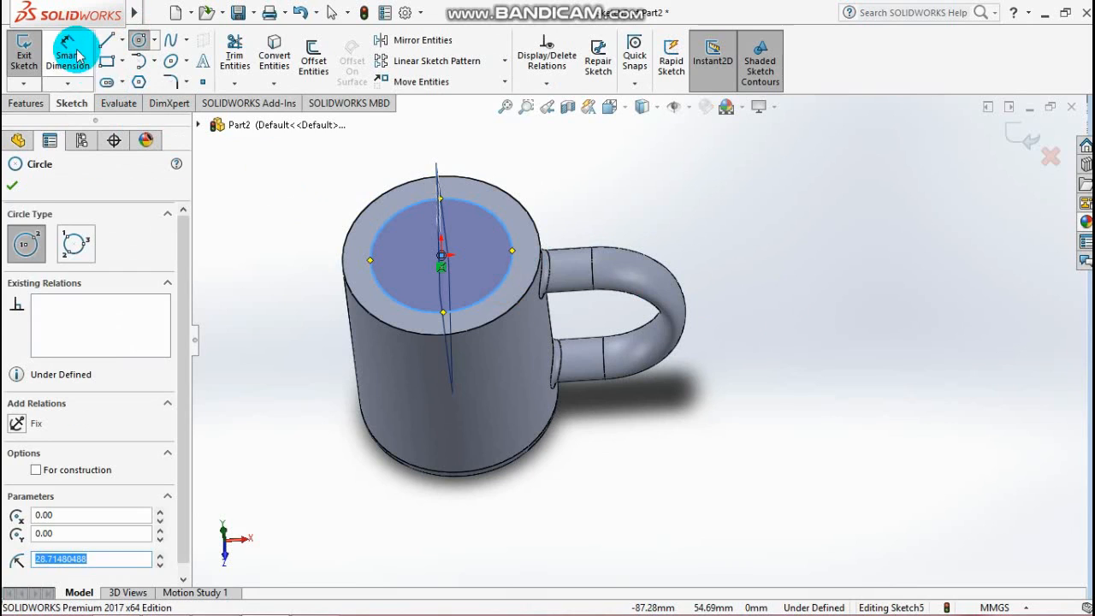
left_click(503, 231)
left_click(587, 199)
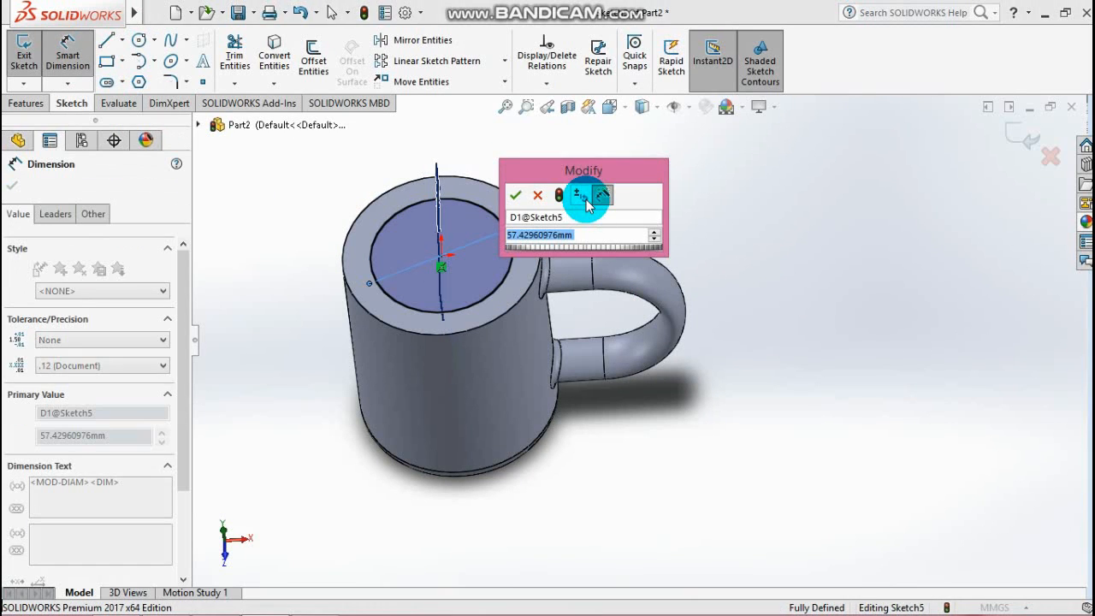
type("70")
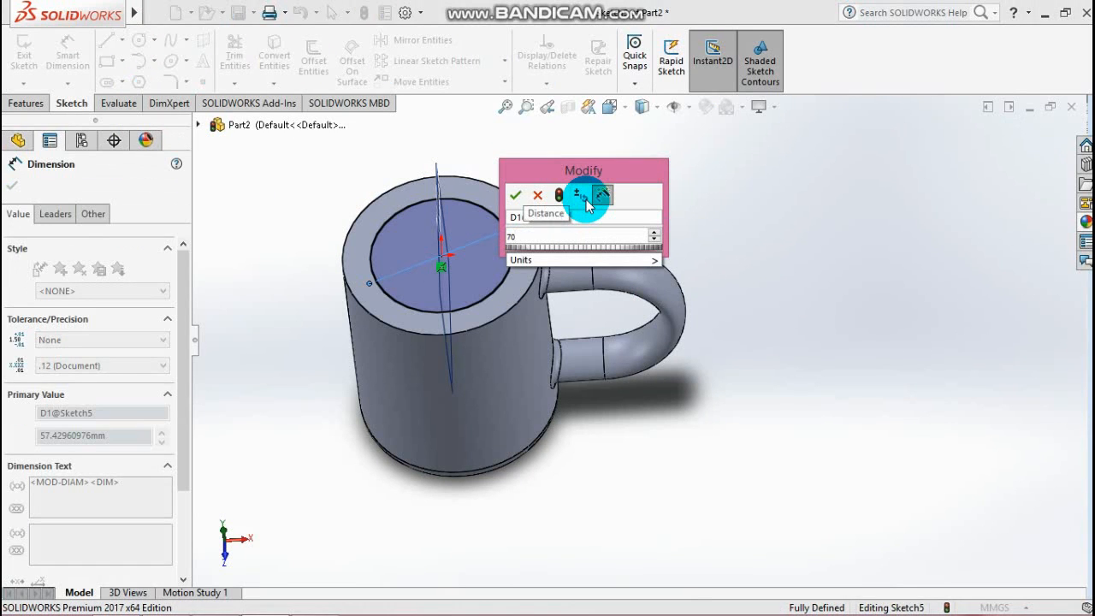
left_click(517, 195)
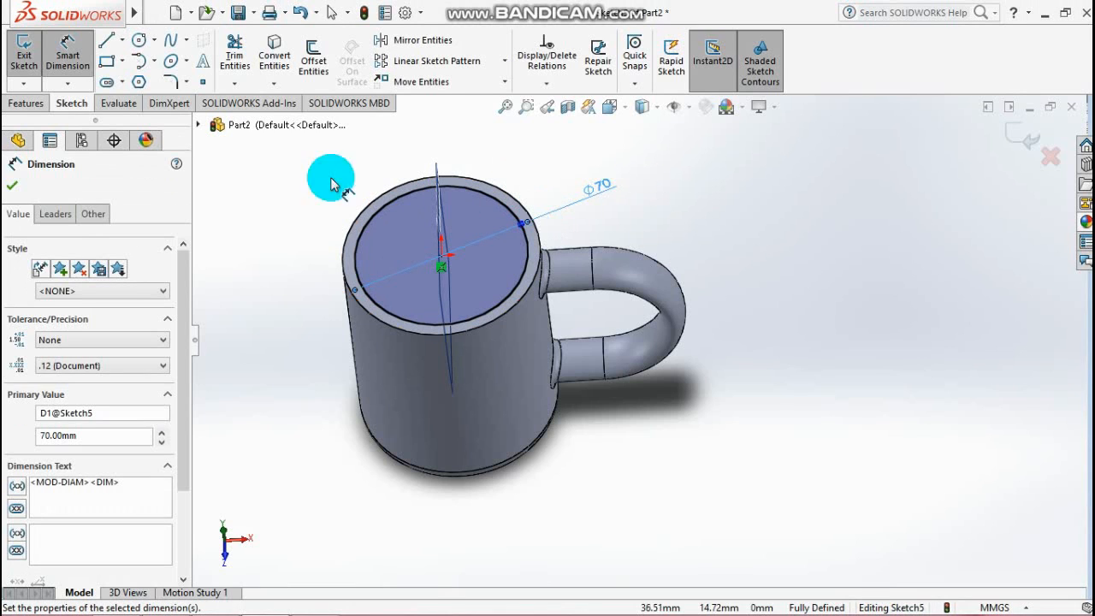
left_click(13, 188)
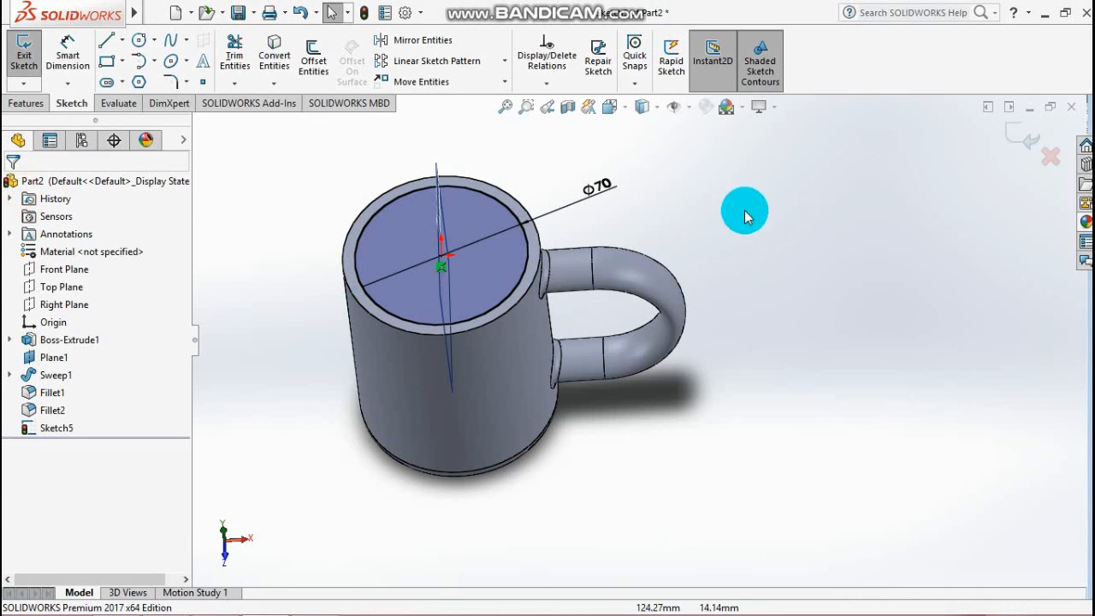
left_click(1009, 140)
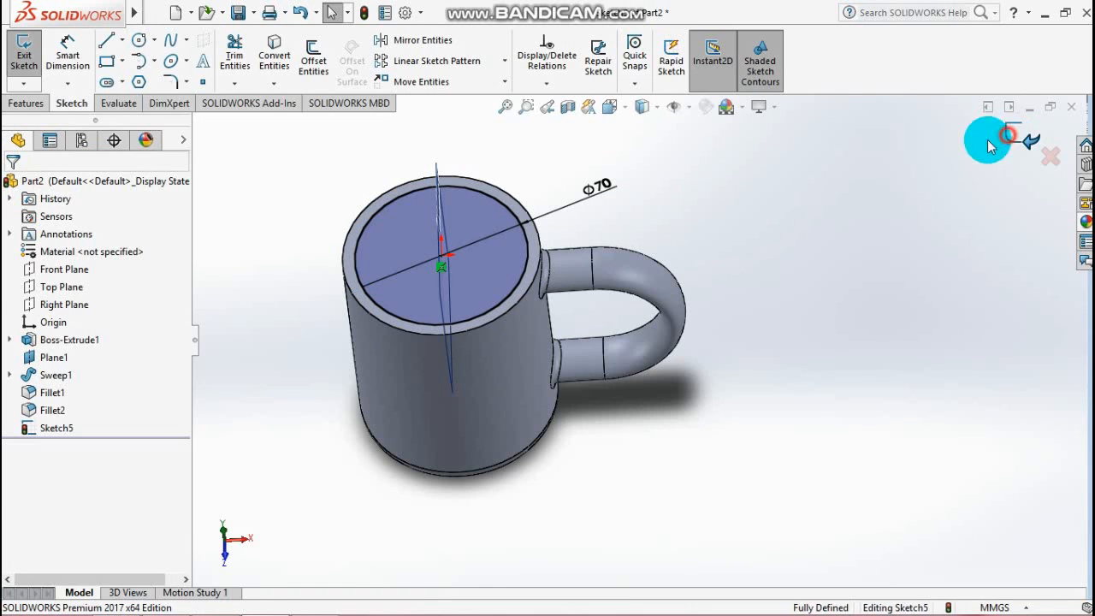
Cut the 70 mm circle into the cup with a blind Extruded Cut 92 mm deep.
left_click(256, 62)
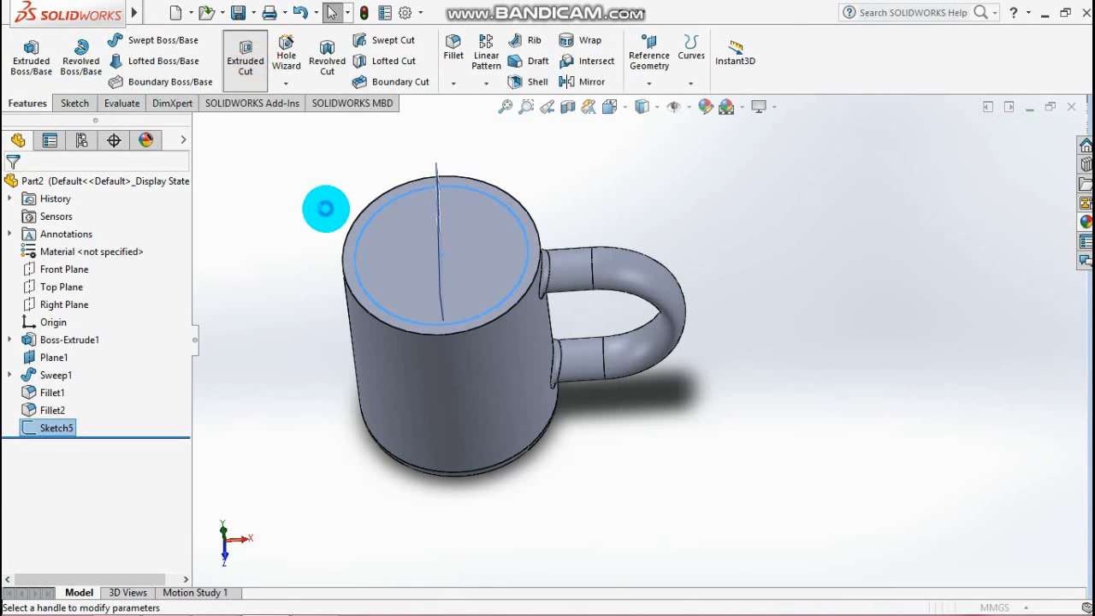
middle_click_drag(710, 325, 716, 300)
left_click_drag(93, 338, 4, 340)
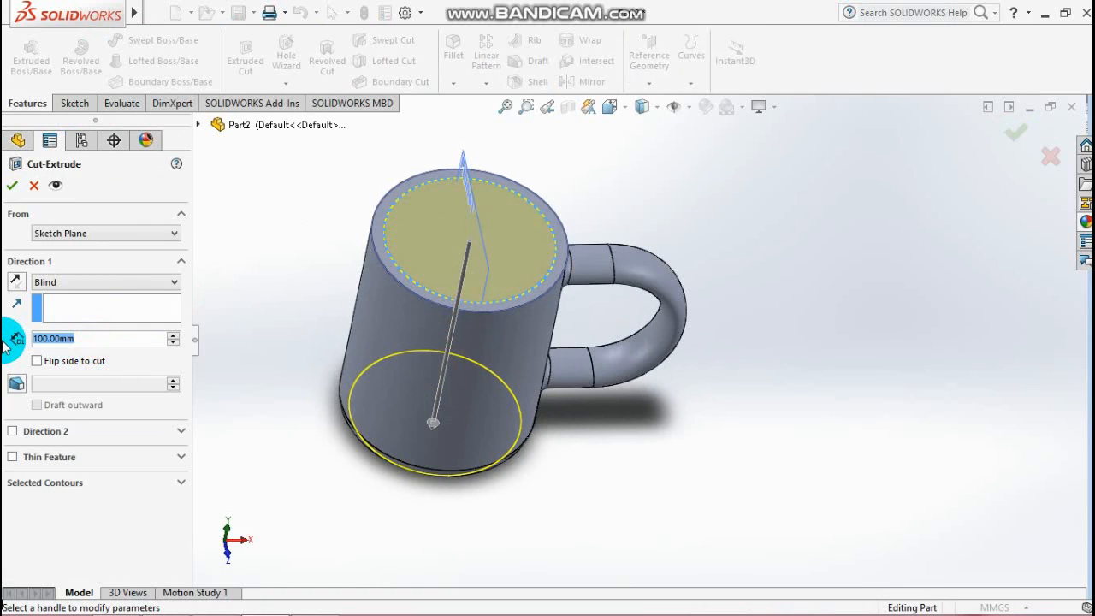
type("3")
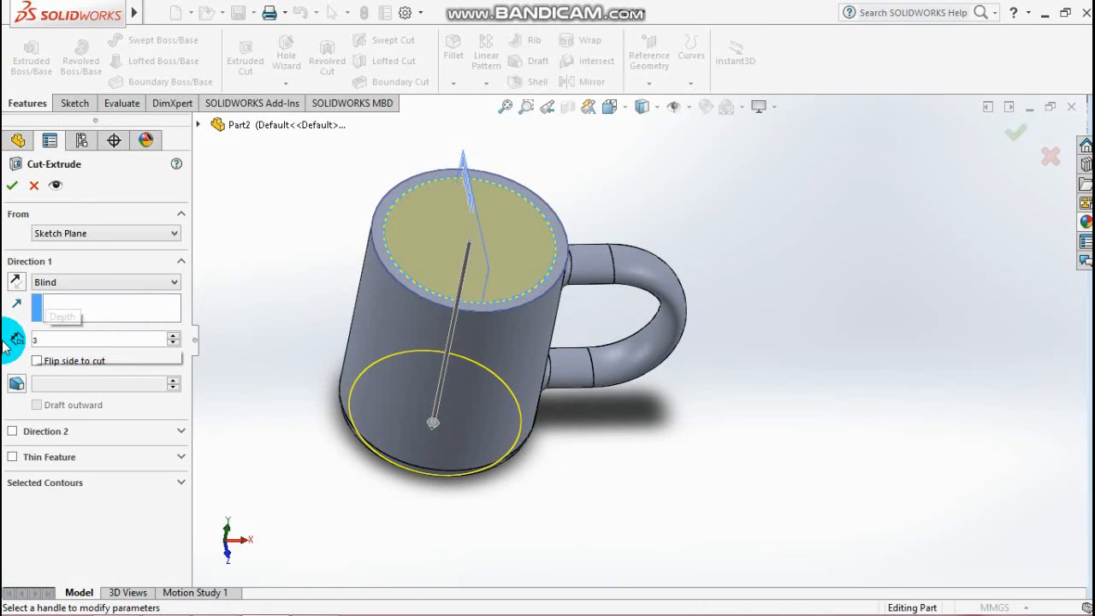
type("2")
key("BackSpace")
key("BackSpace")
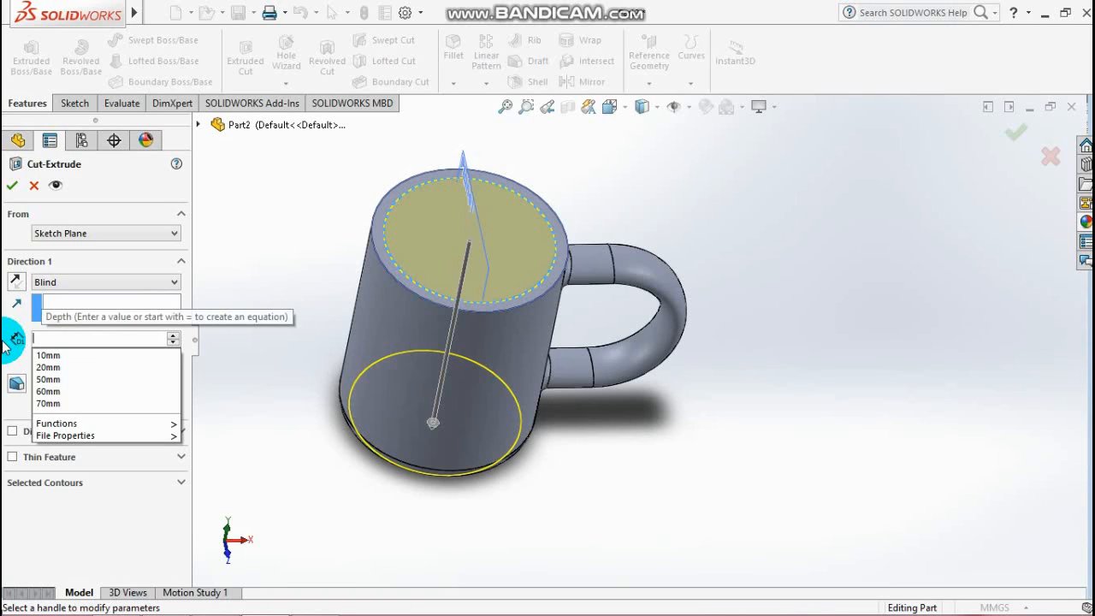
type("92")
key("Return")
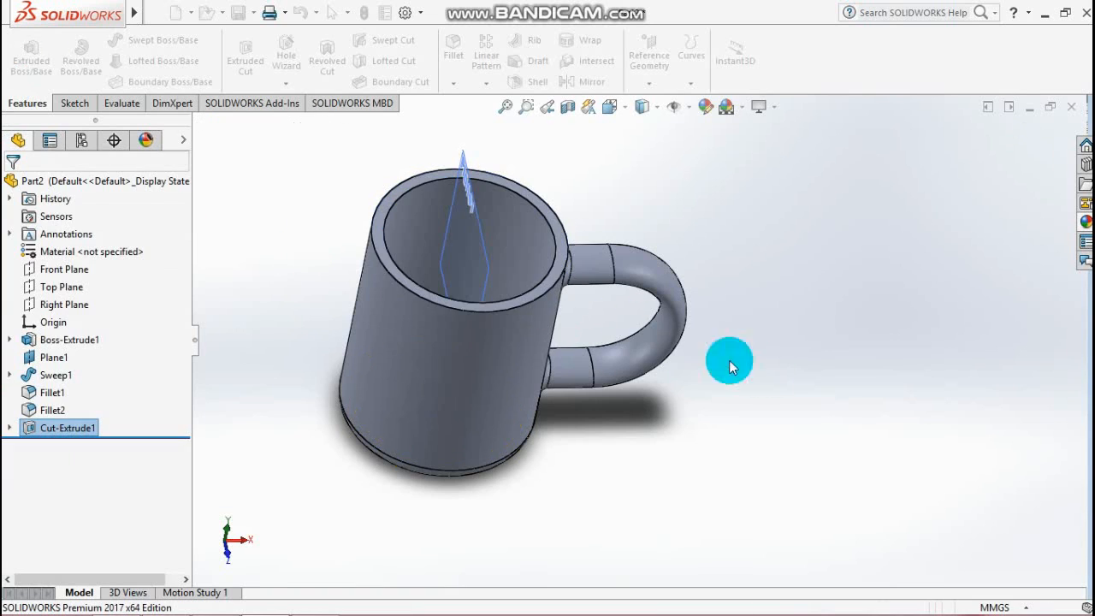
Hide the reference plane Plane1 in the model.
middle_click_drag(728, 362, 774, 426)
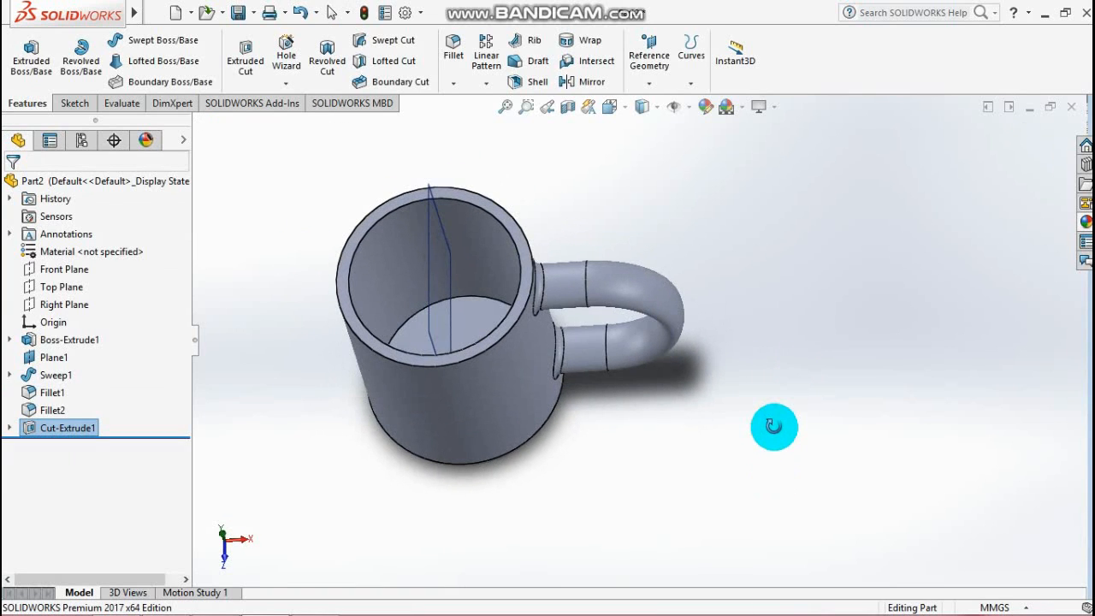
right_click(47, 358)
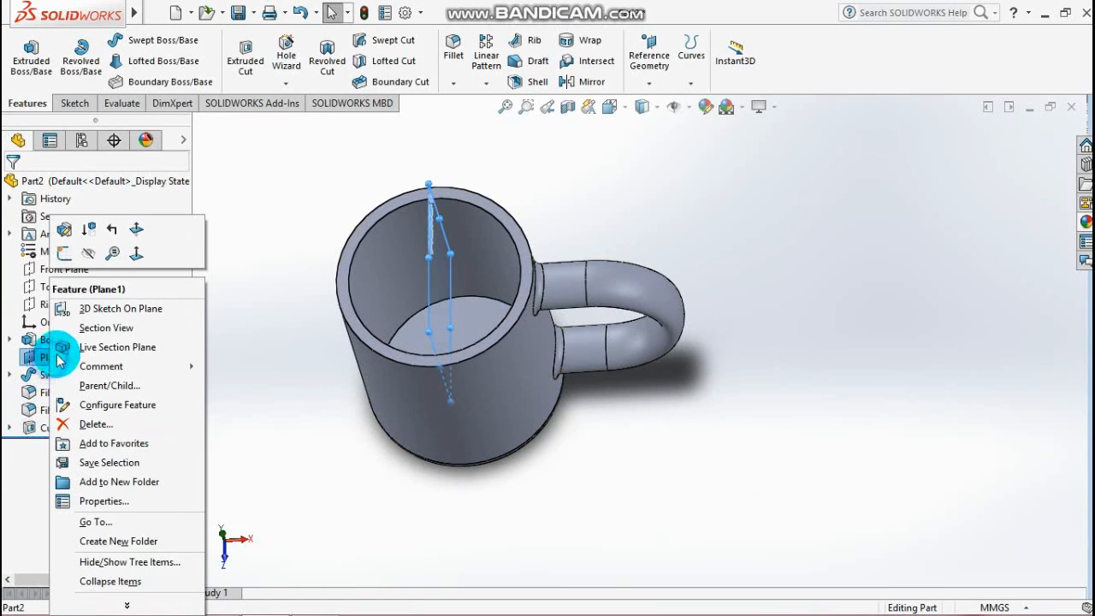
left_click(86, 251)
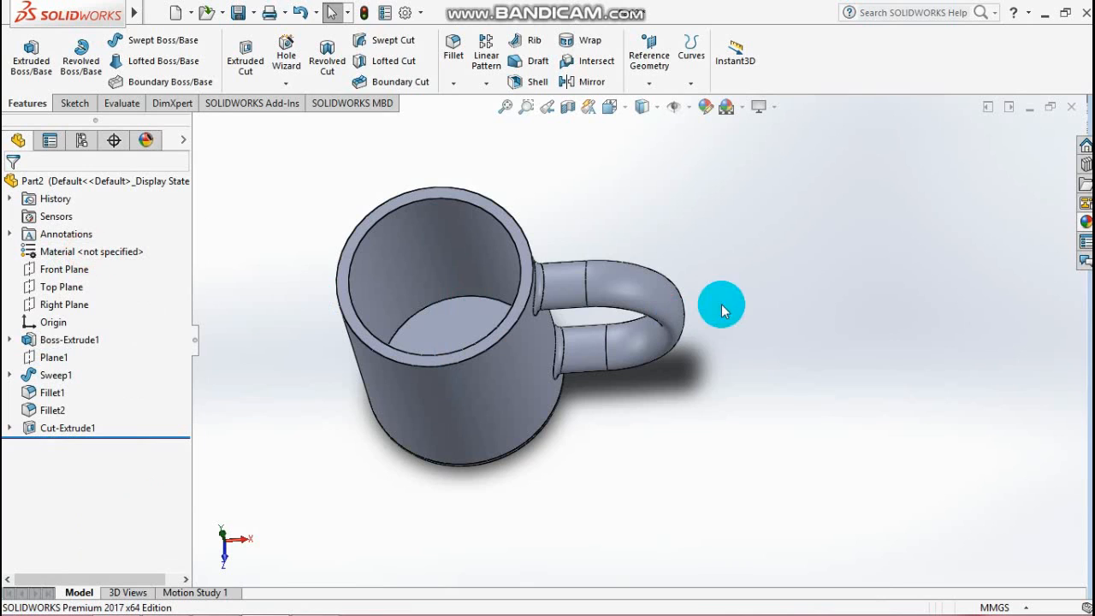
Fillet the circular edge at the bottom inside the cavity with an 8 mm radius.
left_click(458, 298)
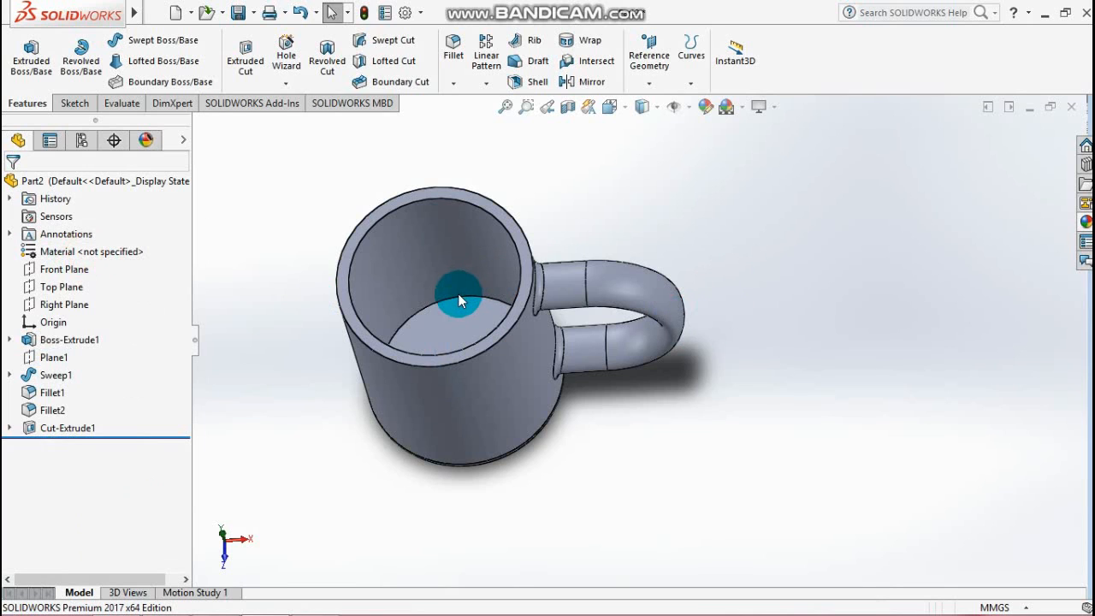
left_click(456, 51)
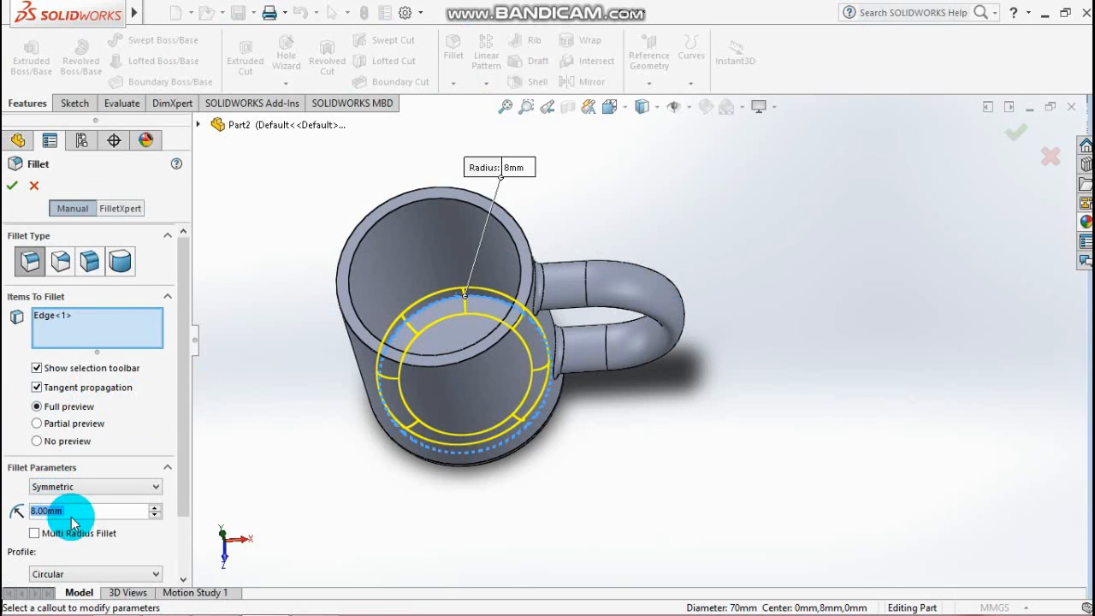
middle_click_drag(367, 489, 447, 373)
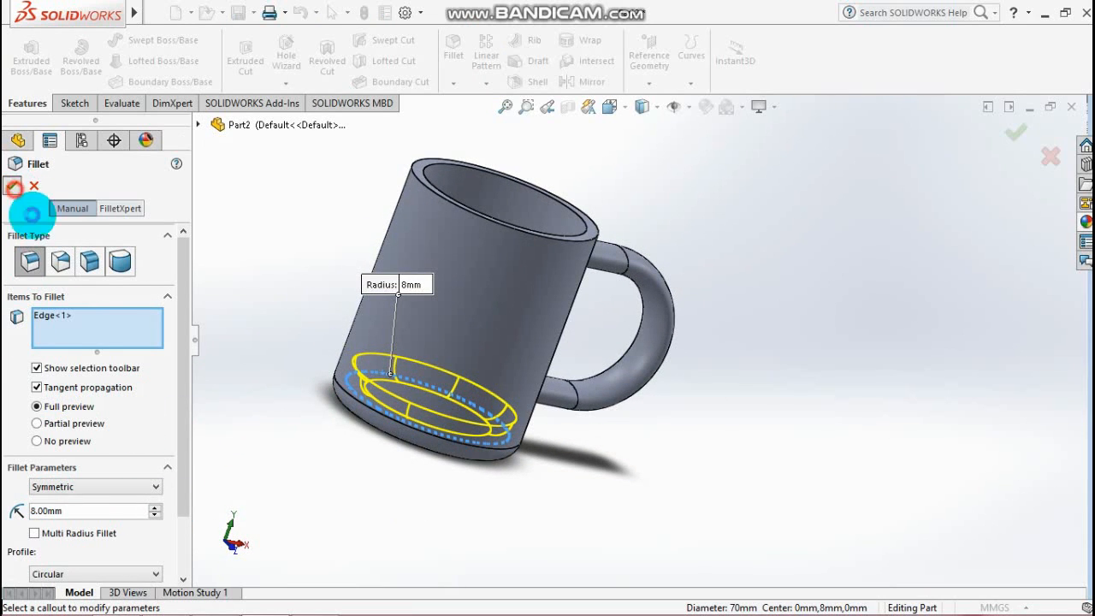
left_click(14, 186)
Apply a full round fillet to the rim, with the outer wall, top face and inner wall as its face sets.
middle_click_drag(624, 533, 591, 374)
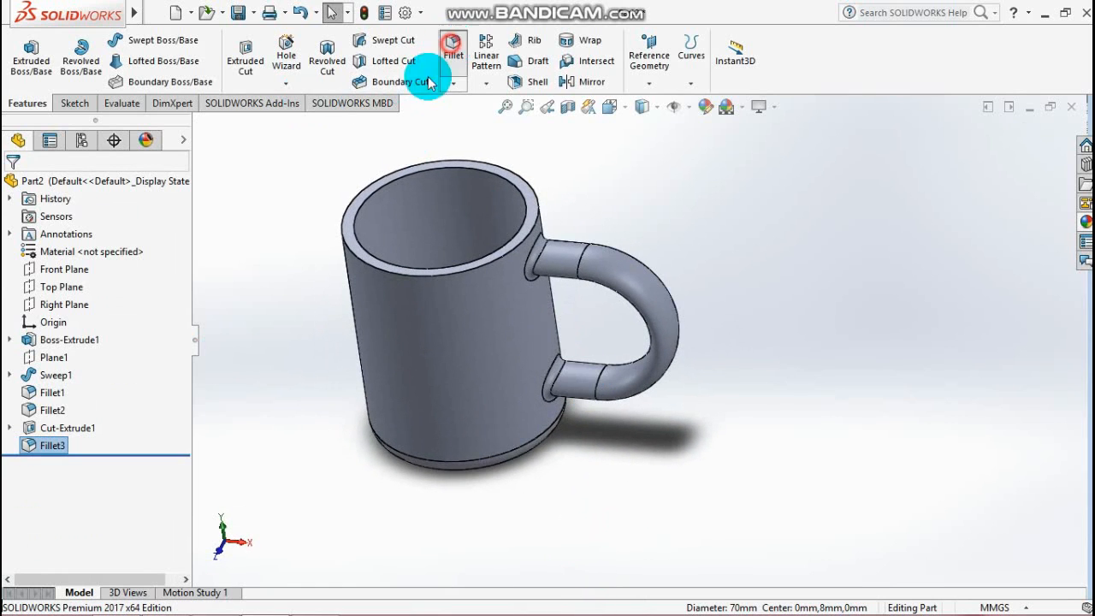
left_click(448, 60)
left_click(121, 262)
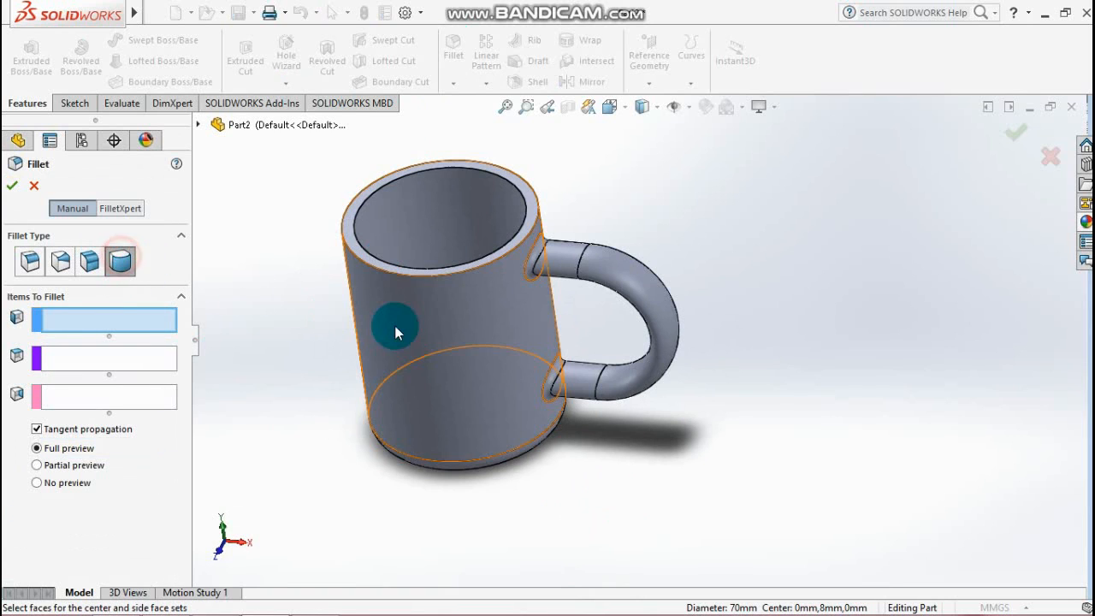
left_click(405, 329)
left_click(91, 360)
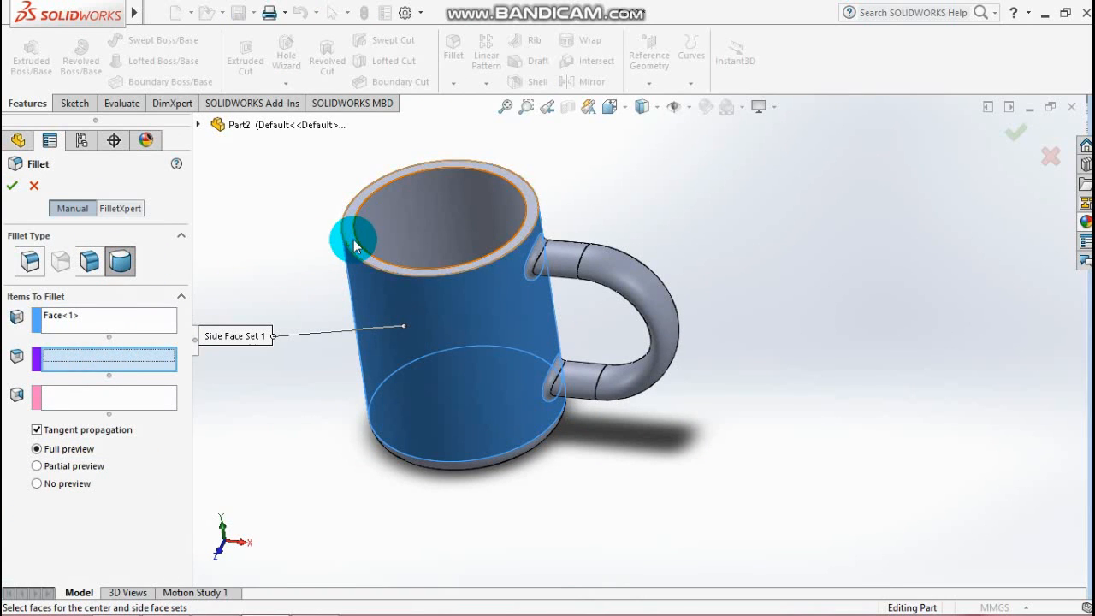
left_click(401, 231)
left_click(92, 396)
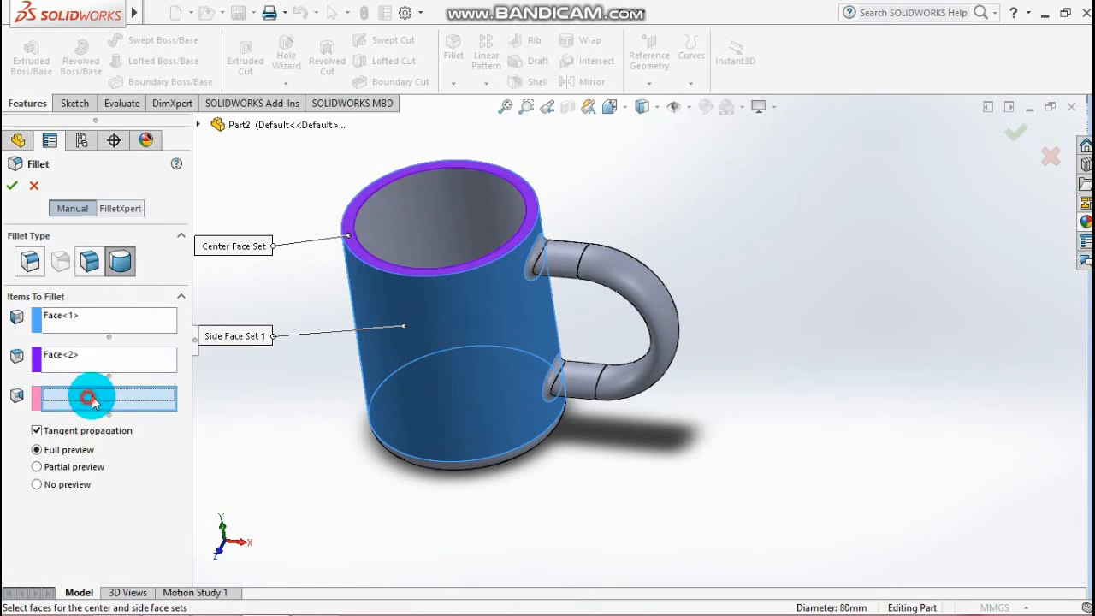
left_click(414, 218)
middle_click_drag(716, 276, 727, 359)
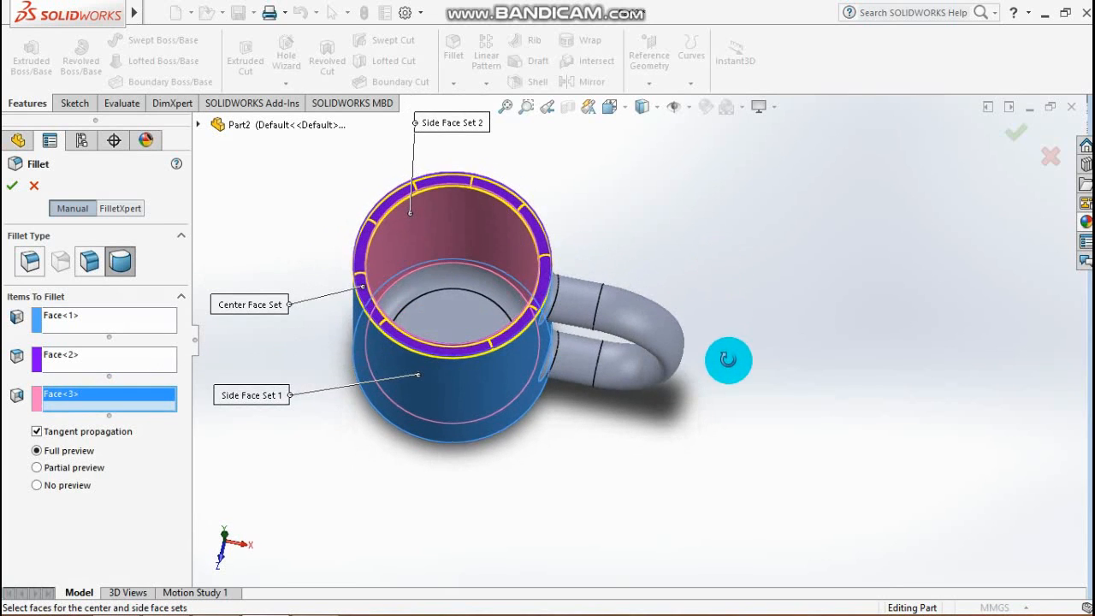
left_click(1015, 133)
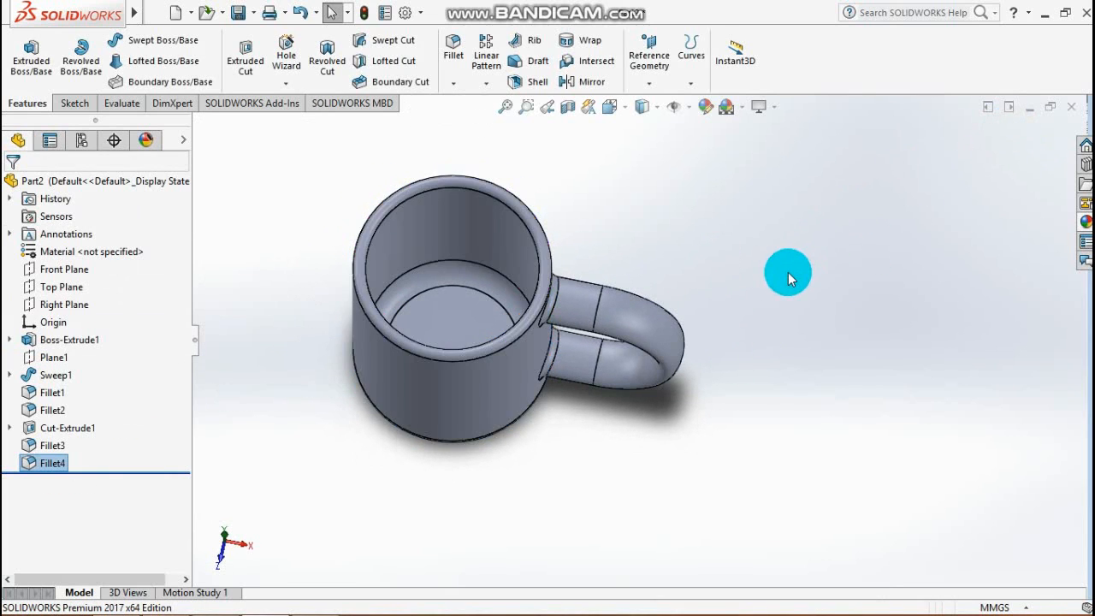
Inspect the finished mug and set its view to isometric.
scroll(778, 273, "down", 2)
scroll(761, 330, "up", 3)
middle_click_drag(755, 326, 751, 246)
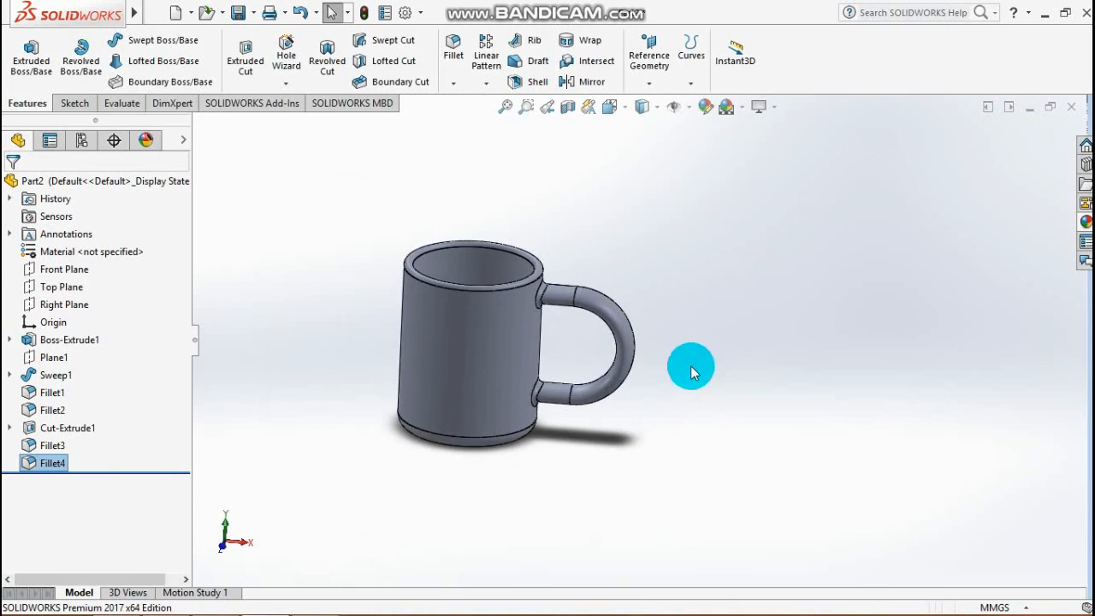
key("space")
left_click(697, 176)
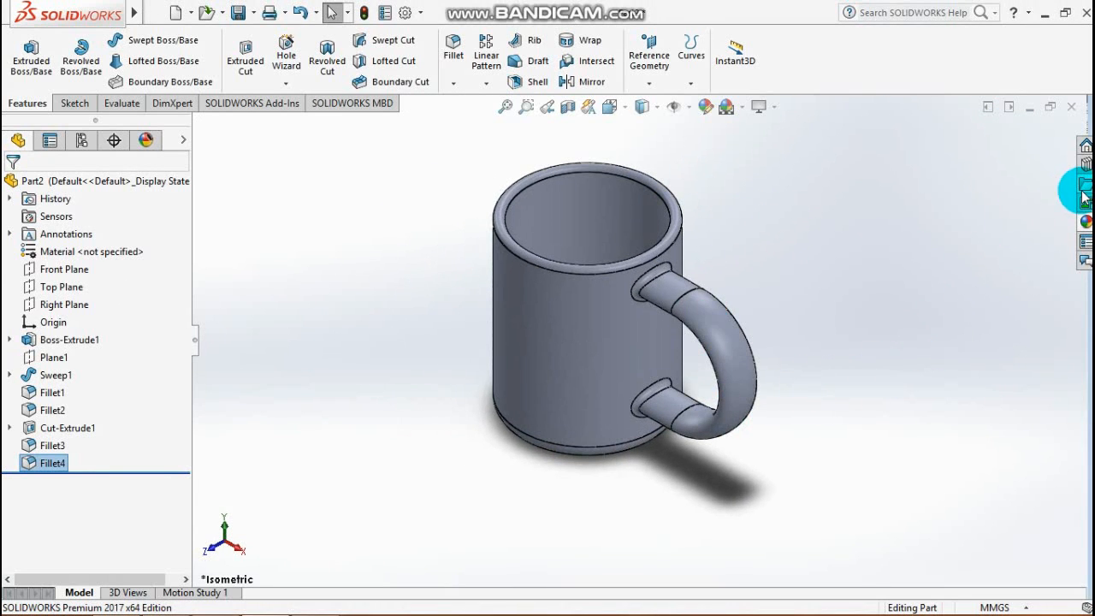
Open the appearances library and examine the matte, gloss and texture rubber appearances.
left_click(1086, 222)
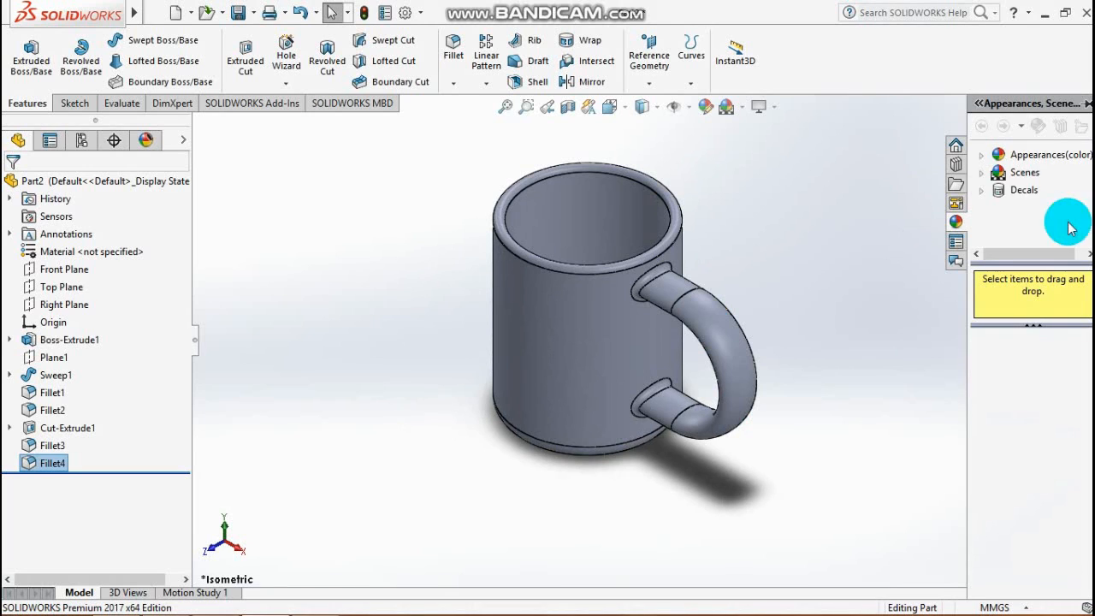
left_click(984, 162)
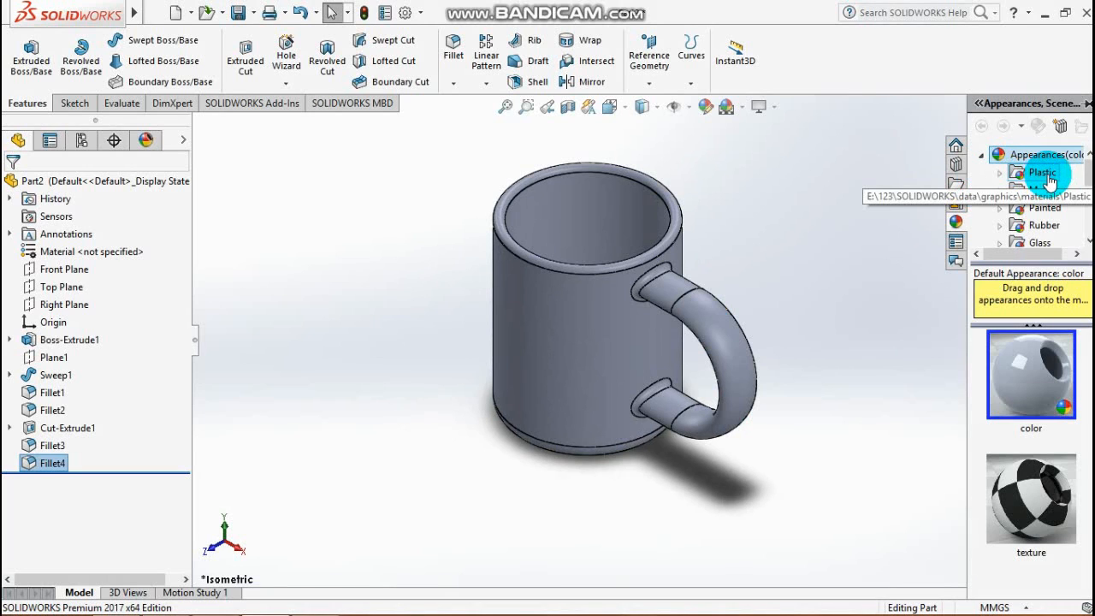
left_click(1045, 226)
double_click(1045, 226)
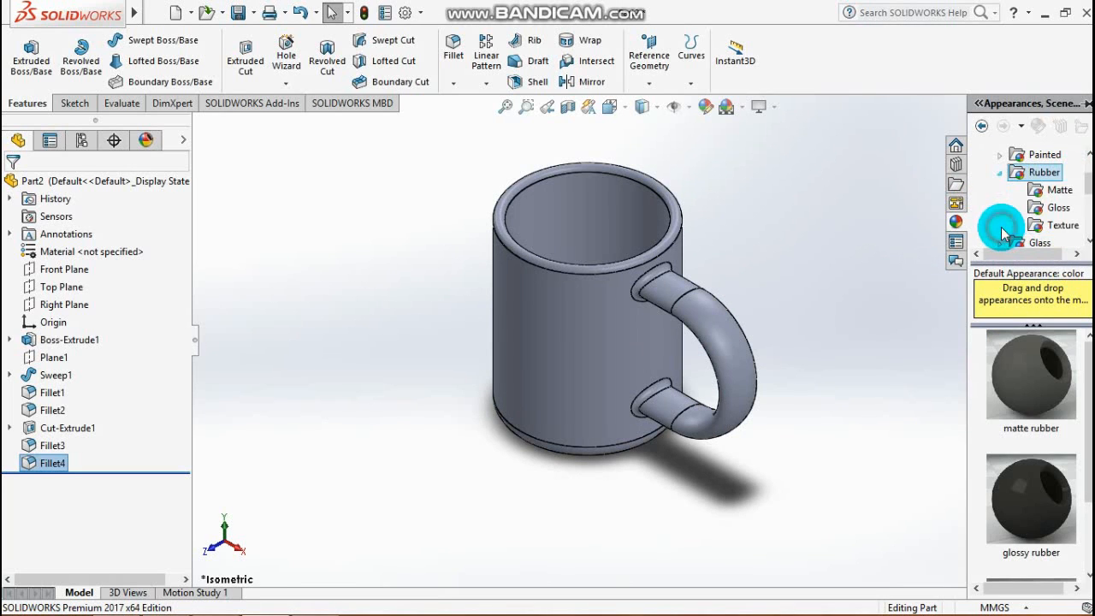
left_click(1059, 195)
left_click(1058, 208)
left_click(1060, 226)
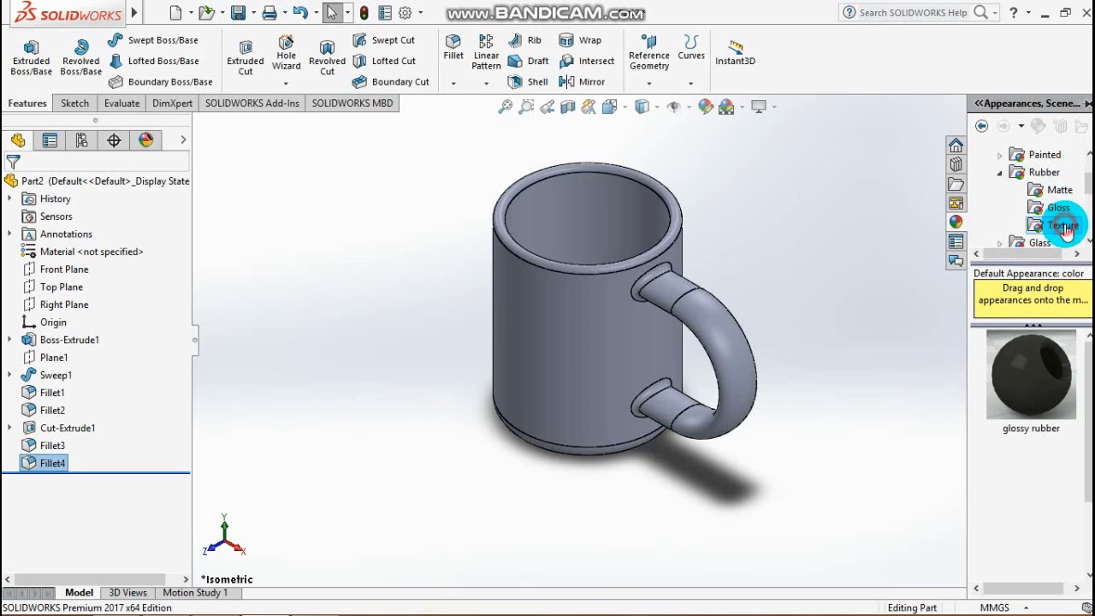
left_click(1001, 173)
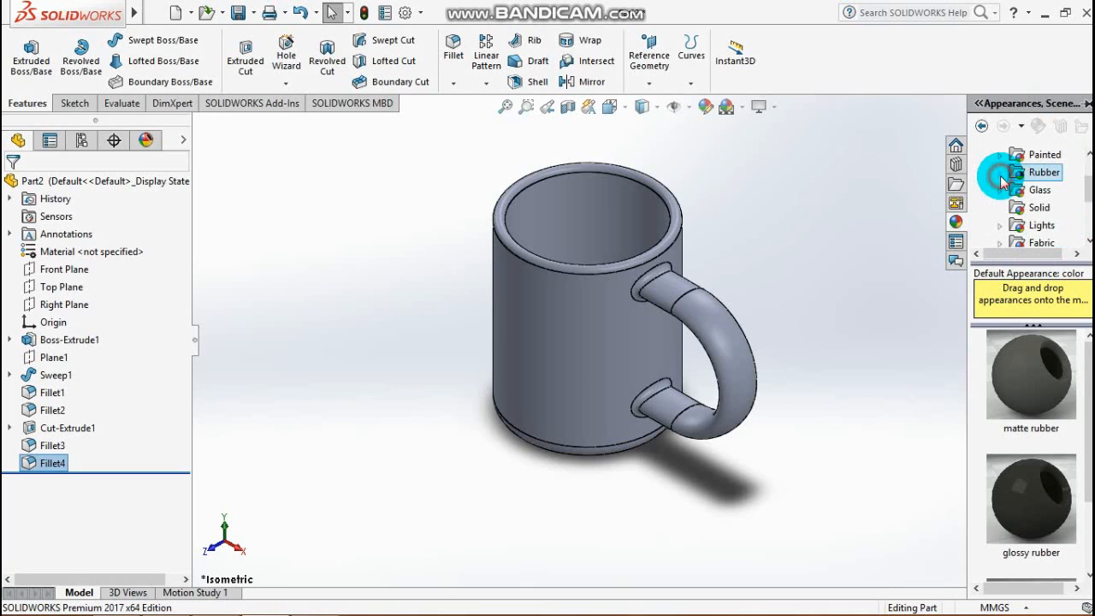
Examine the textured, thick and gloss glass appearances in the library.
left_click(1002, 192)
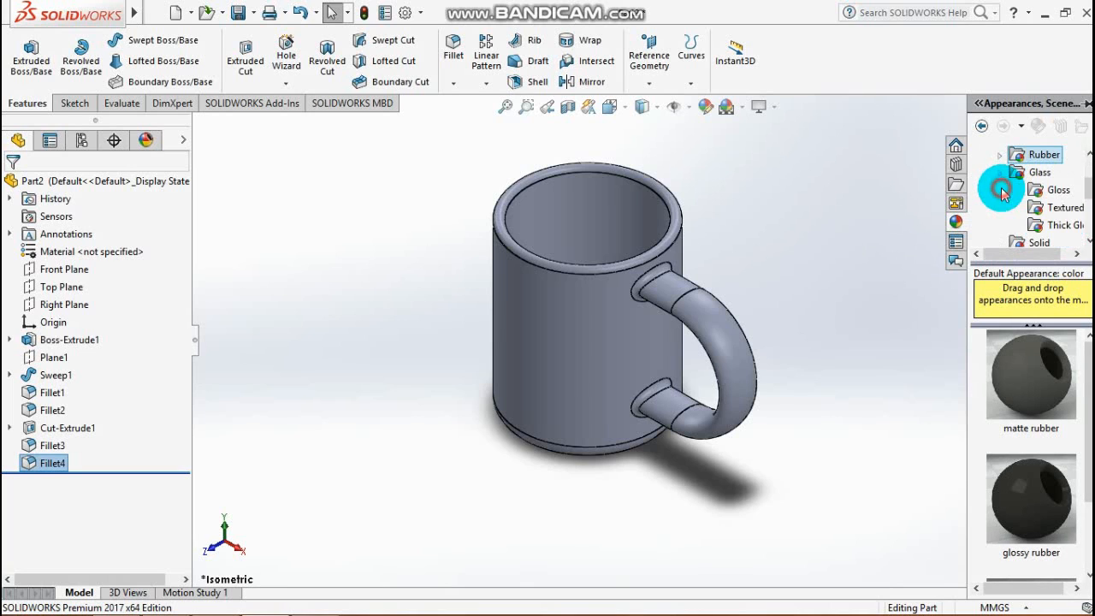
left_click(1054, 209)
left_click(1054, 212)
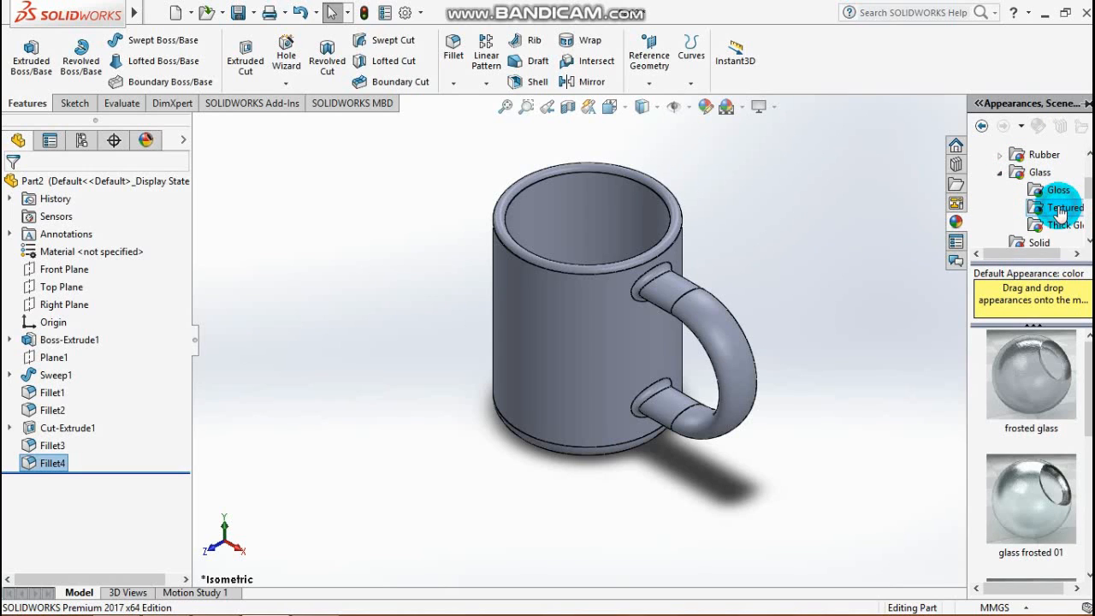
left_click_drag(1088, 345, 1089, 441)
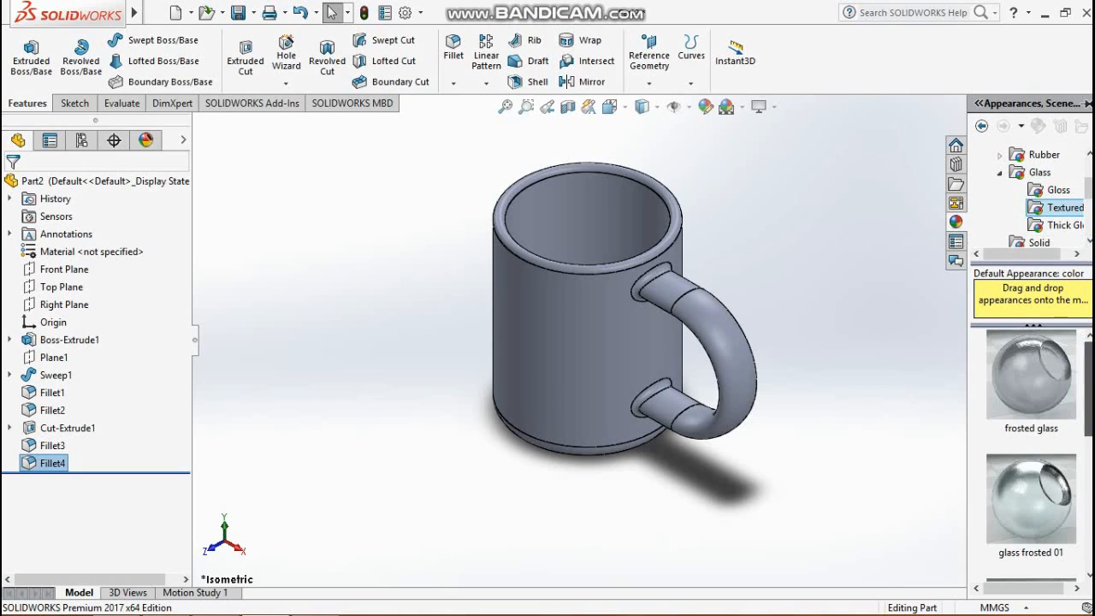
left_click(1039, 224)
scroll(1090, 376, "down", 6)
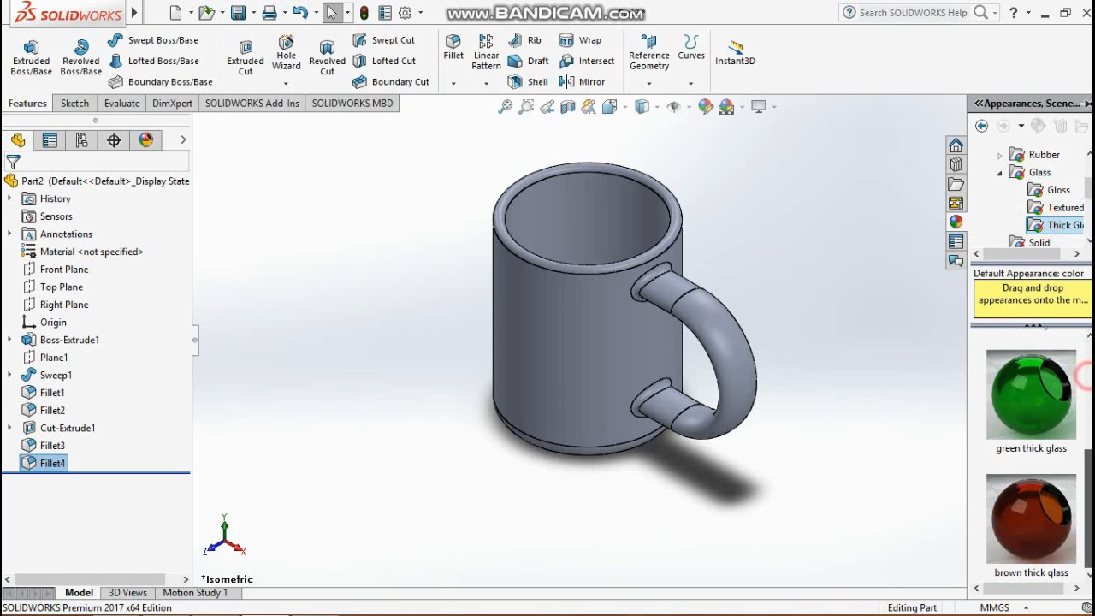
scroll(1090, 377, "up", 5)
left_click(1050, 198)
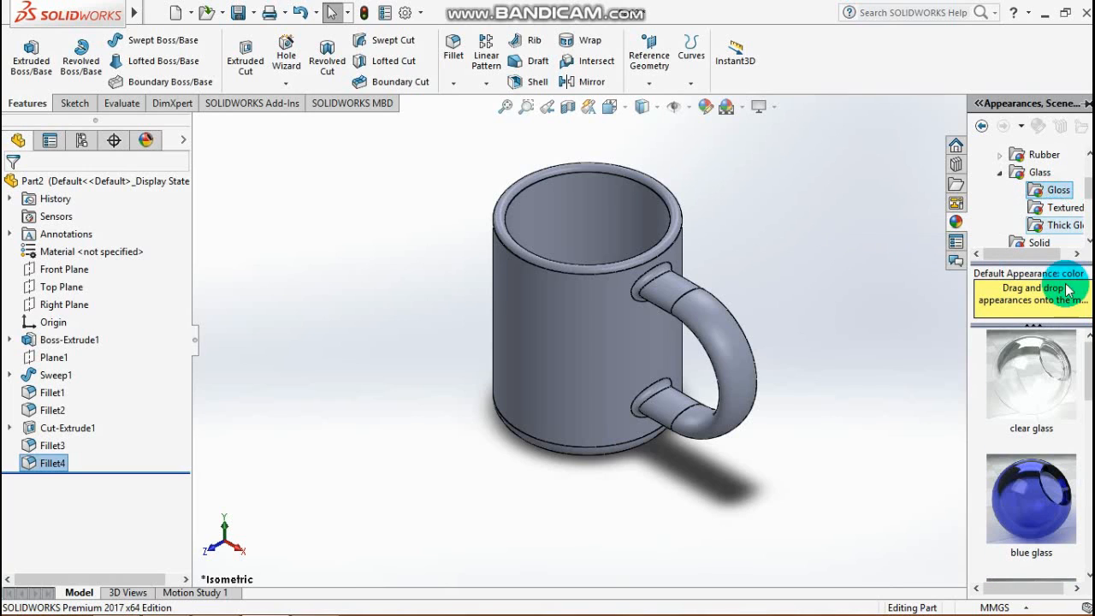
left_click(1000, 172)
Try the solid Red and Orange appearances on the whole mug part.
left_click(1018, 193)
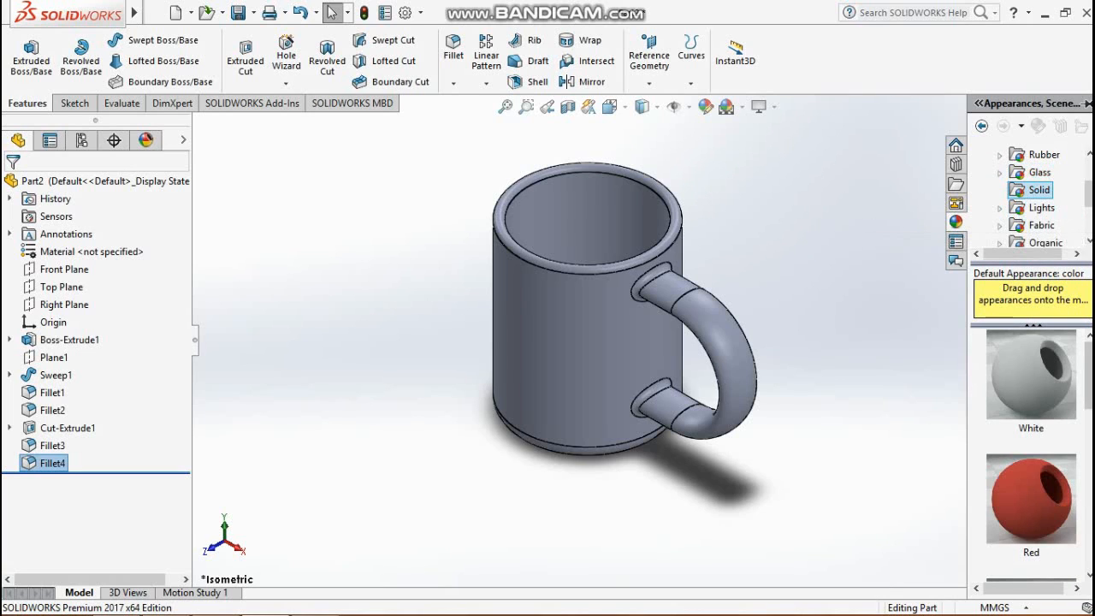
scroll(1031, 454, "down", 1)
left_click(1045, 387)
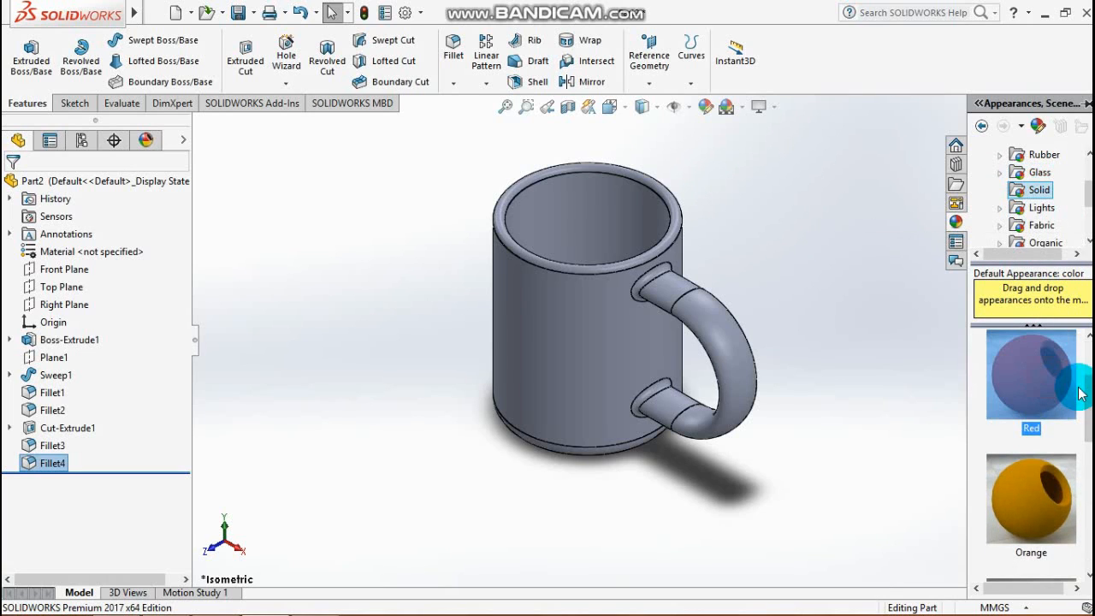
left_click(103, 181)
left_click(1083, 224)
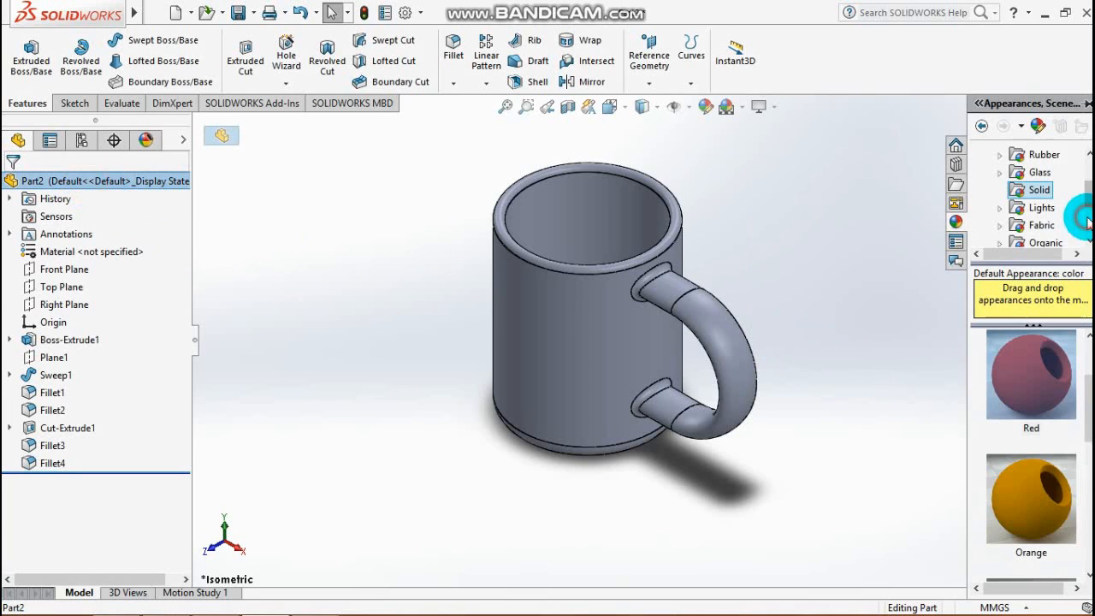
double_click(1031, 392)
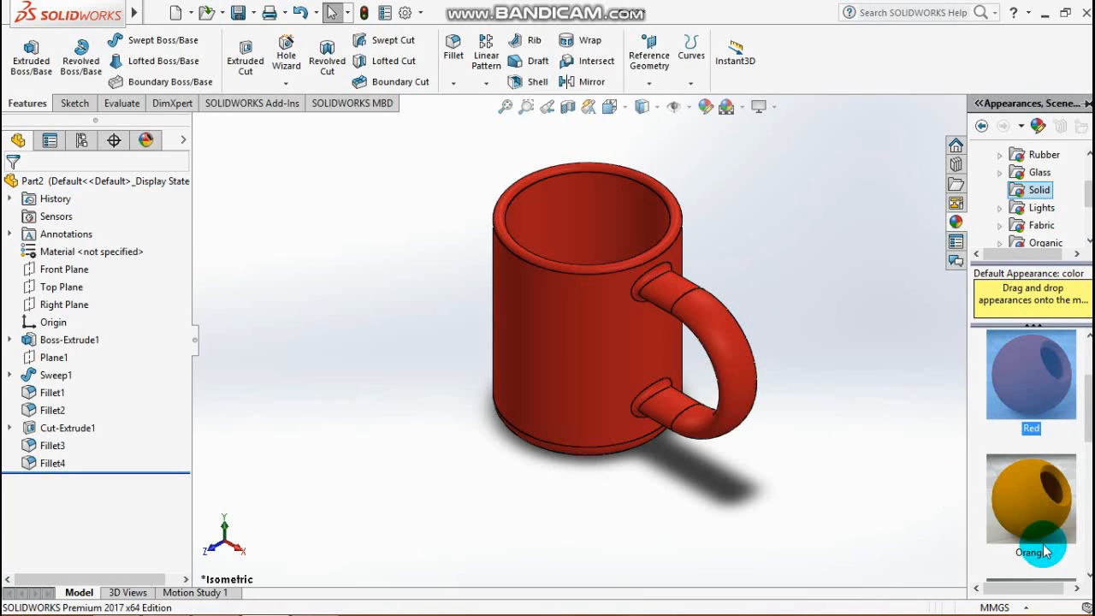
double_click(1039, 513)
mouse_move(1087, 411)
left_mouse_down()
mouse_move(1089, 460)
mouse_move(1087, 427)
left_mouse_up()
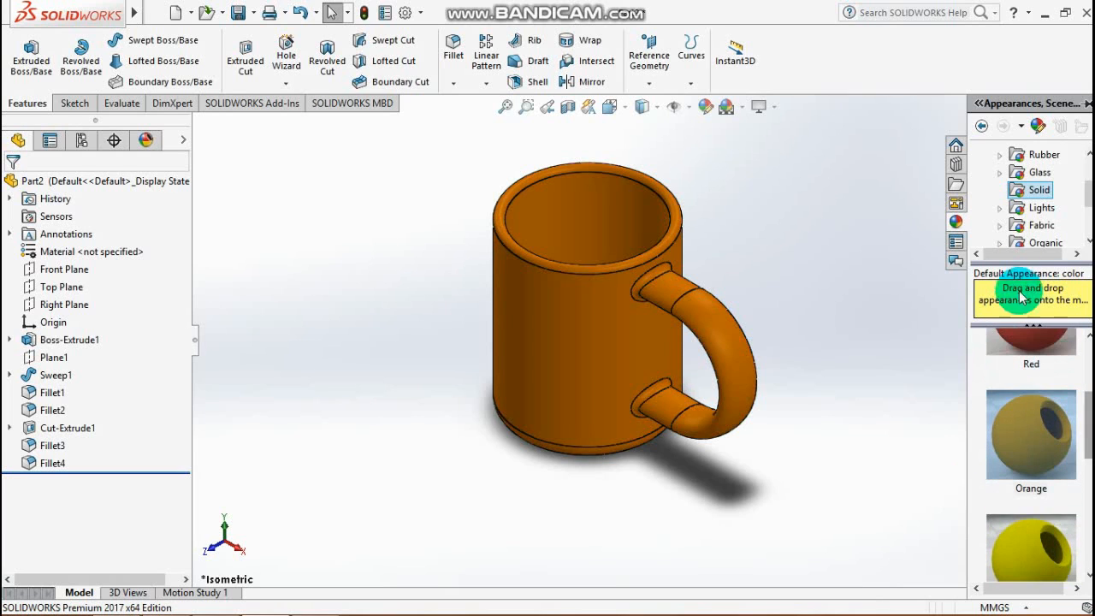
Examine the fabric and light appearances, including neon tubes, and look through the plastic, metal and painted categories.
left_click(1044, 226)
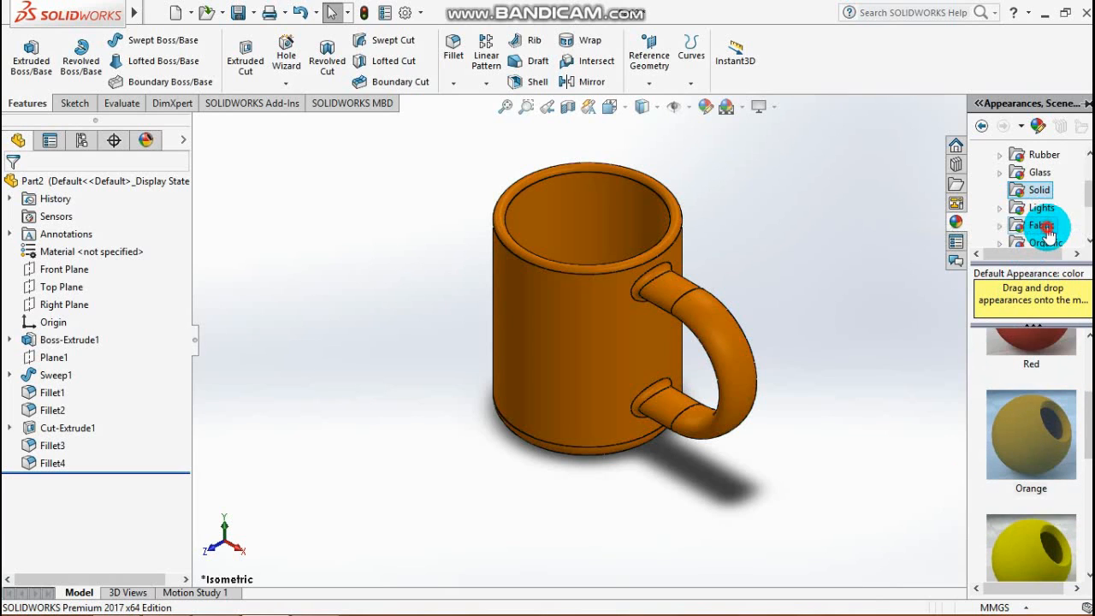
left_click(1000, 208)
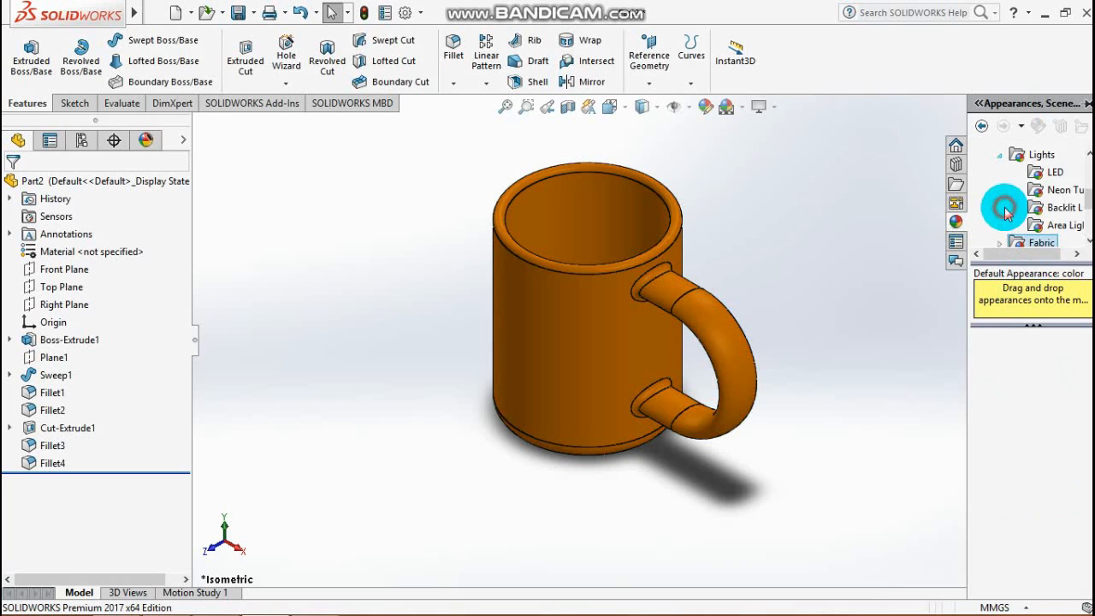
left_click(1065, 190)
left_click(1000, 155)
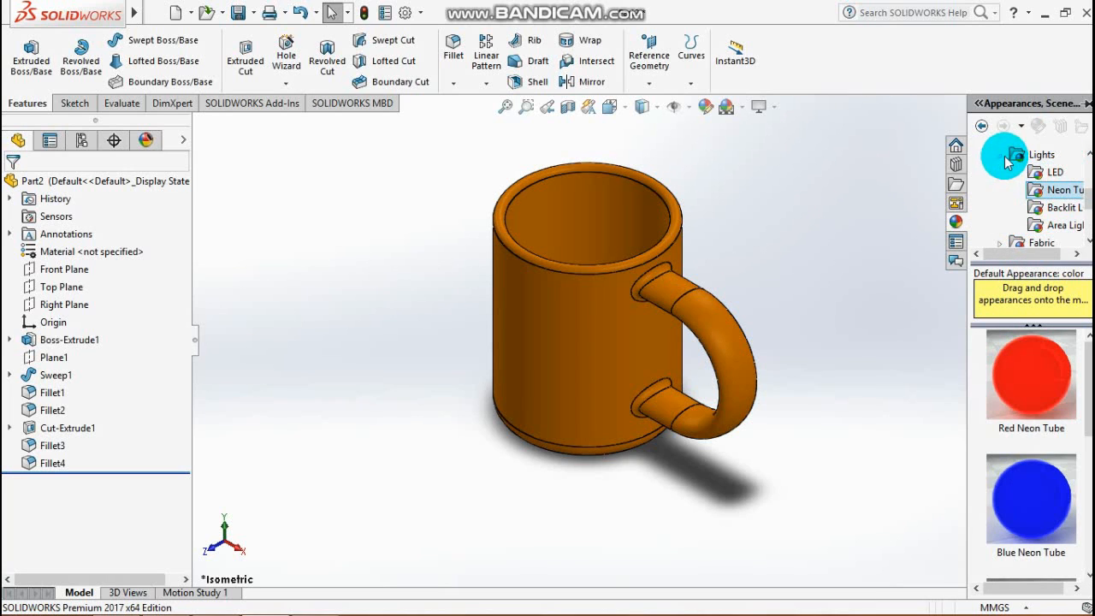
left_click_drag(1088, 214, 1086, 171)
left_click(1007, 176)
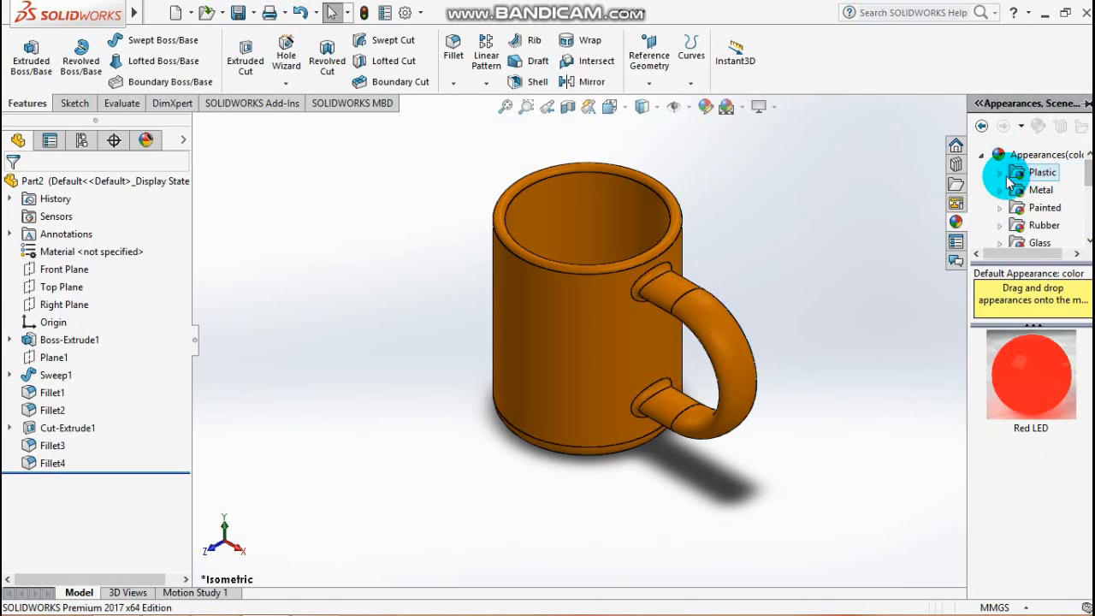
left_click(999, 174)
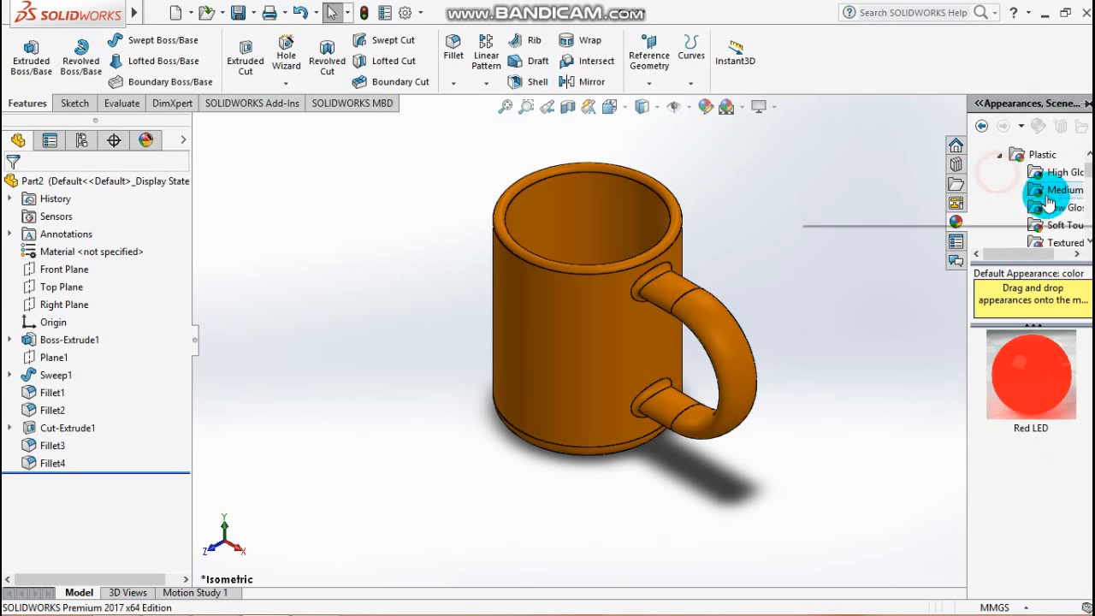
left_click(1002, 163)
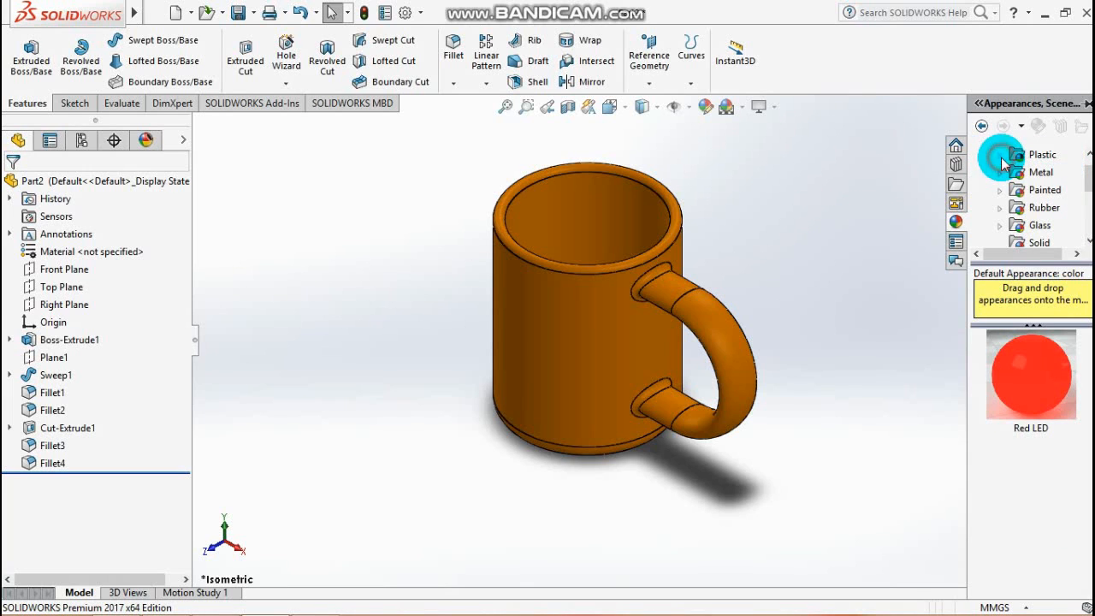
left_click(996, 176)
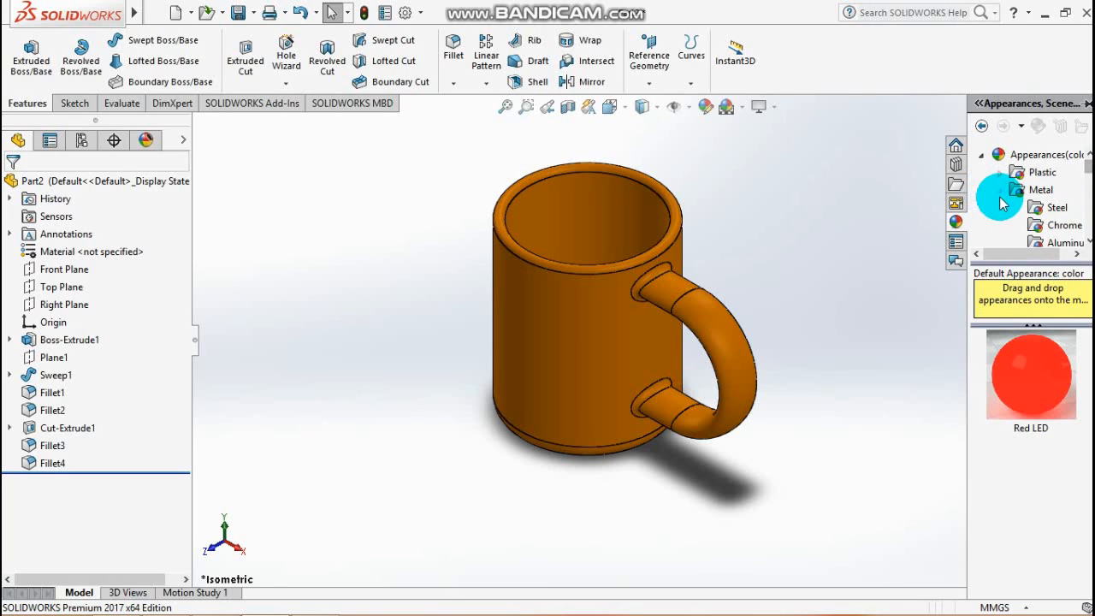
left_click(1003, 214)
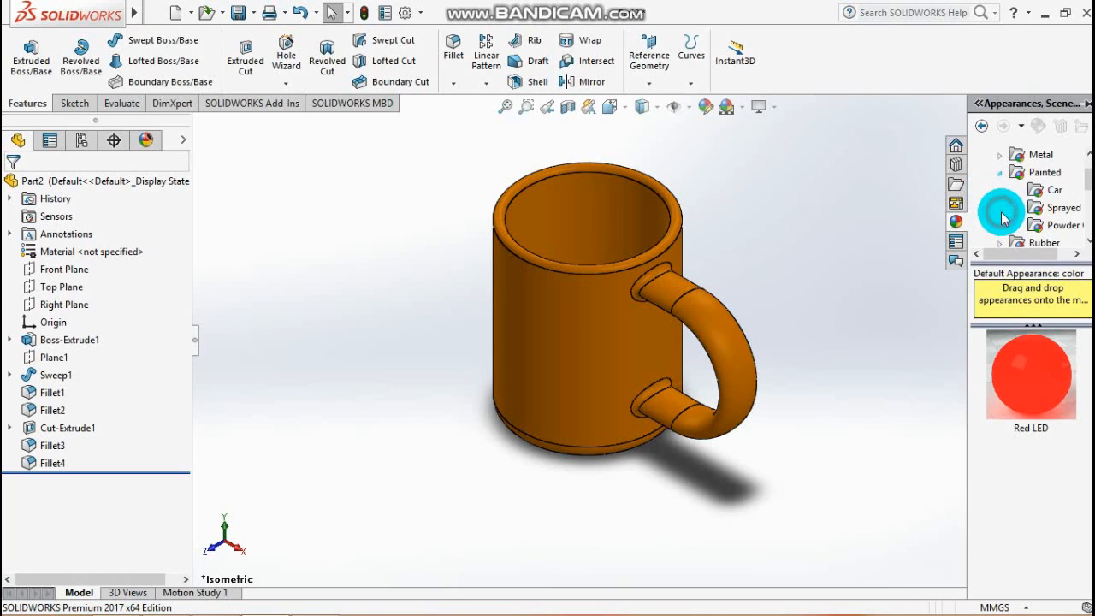
left_click(1085, 218)
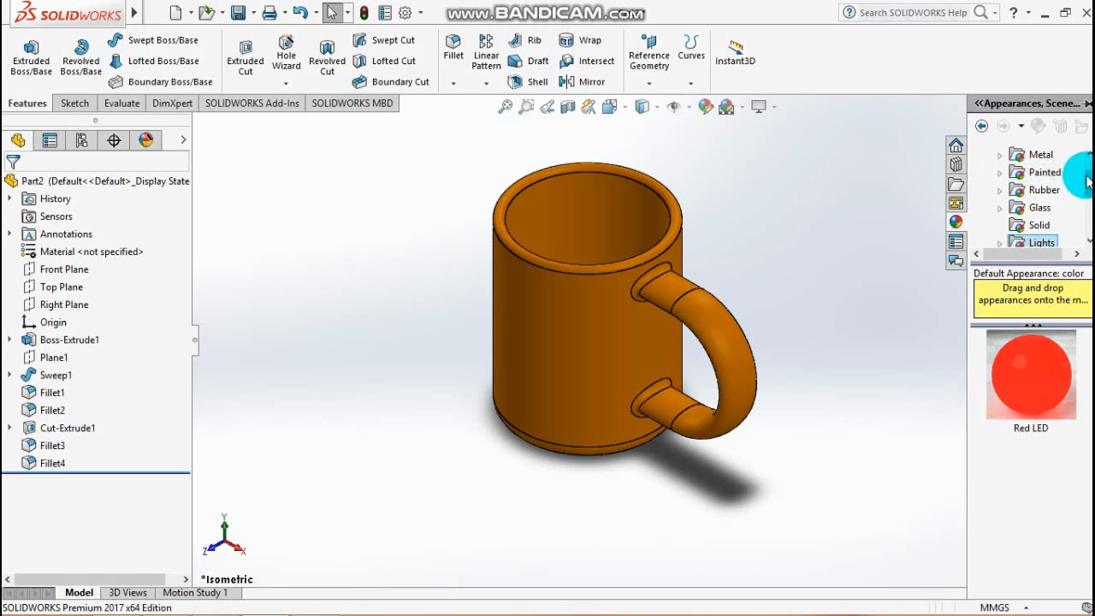
Examine the plastic appearances, including medium gloss, low gloss, soft touch, composite and patterned.
left_click(998, 174)
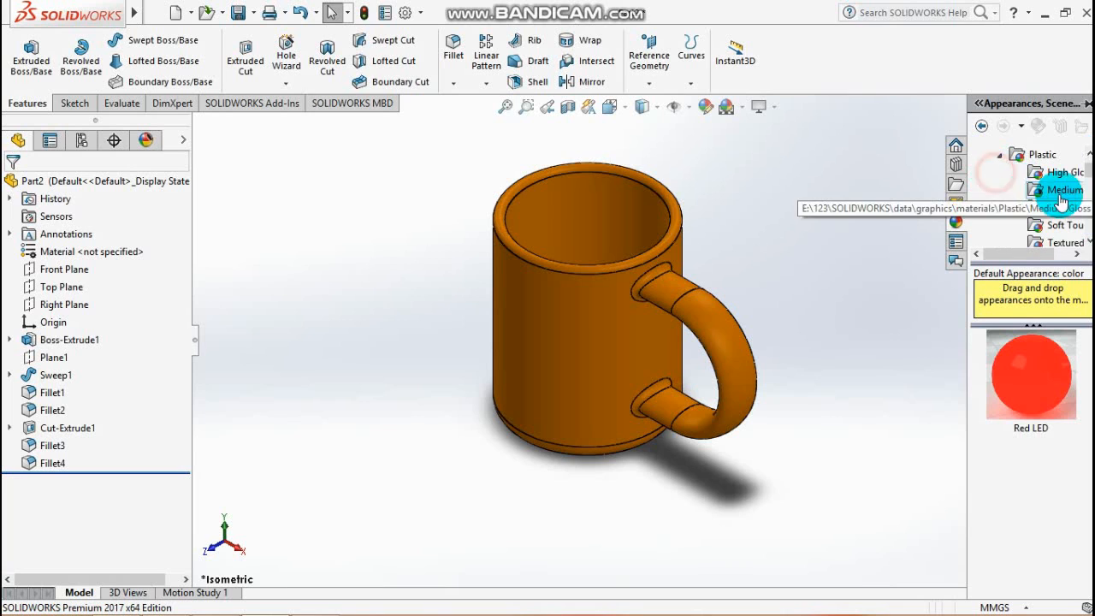
left_click(1061, 172)
left_click(1067, 190)
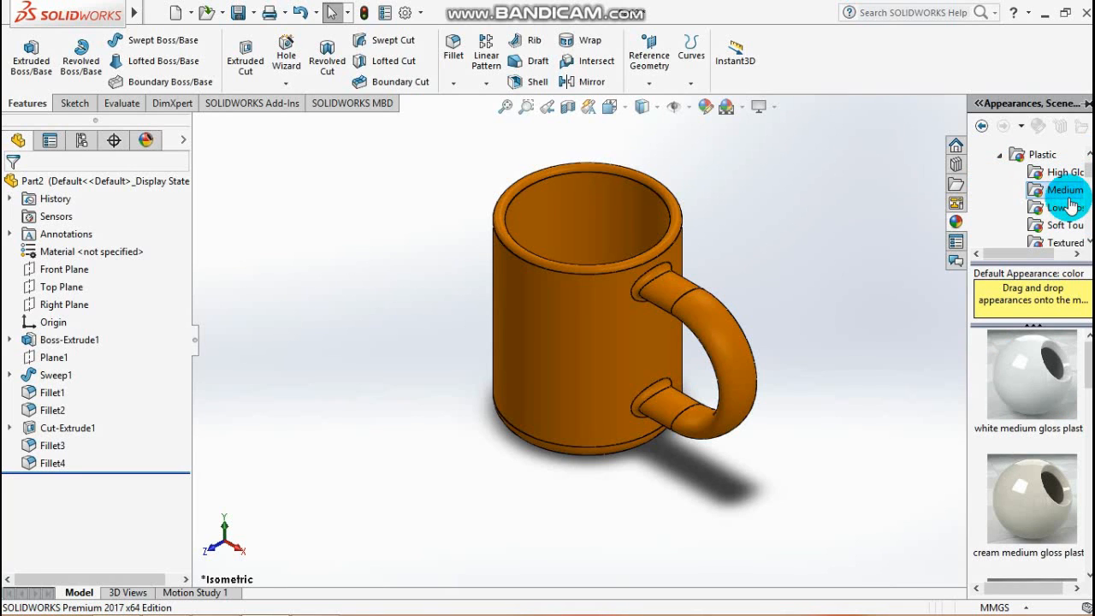
left_click(1067, 208)
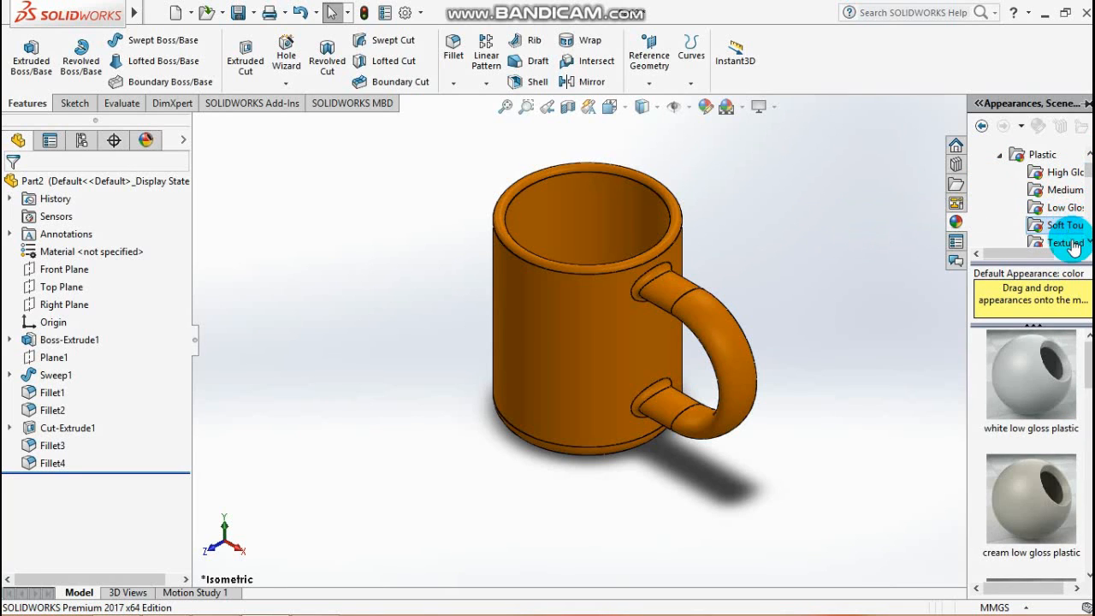
left_click(1069, 229)
left_click_drag(1089, 171, 1089, 192)
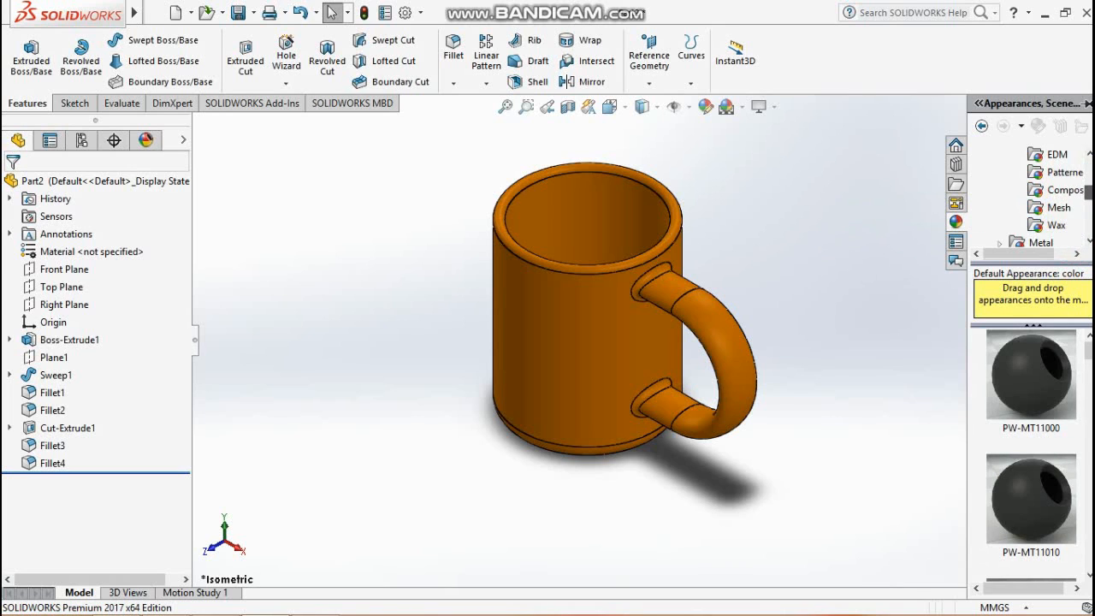
left_click(1062, 208)
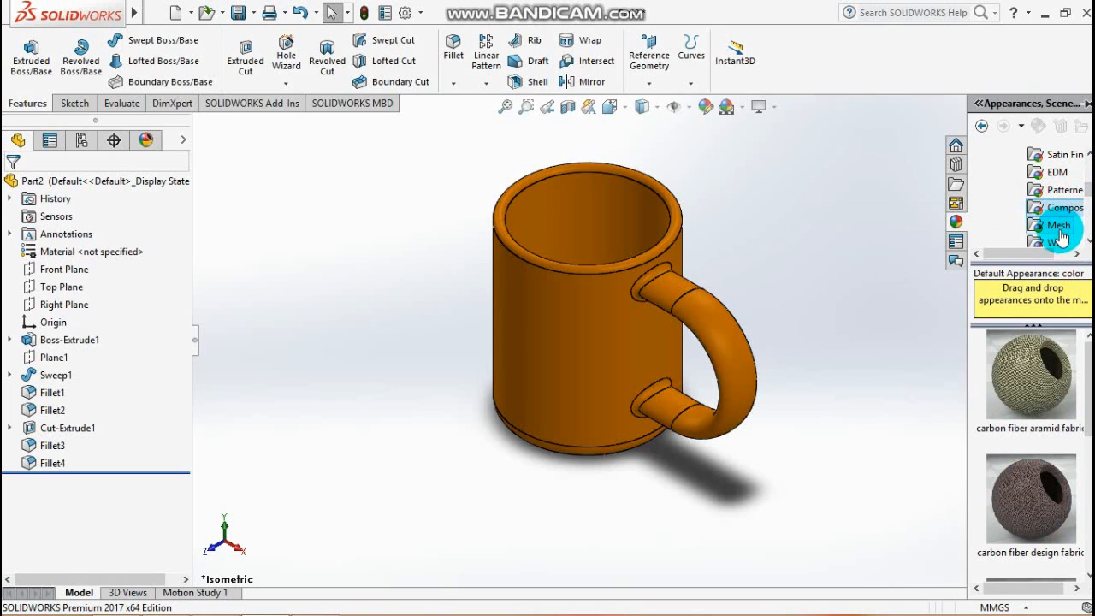
left_click(1060, 189)
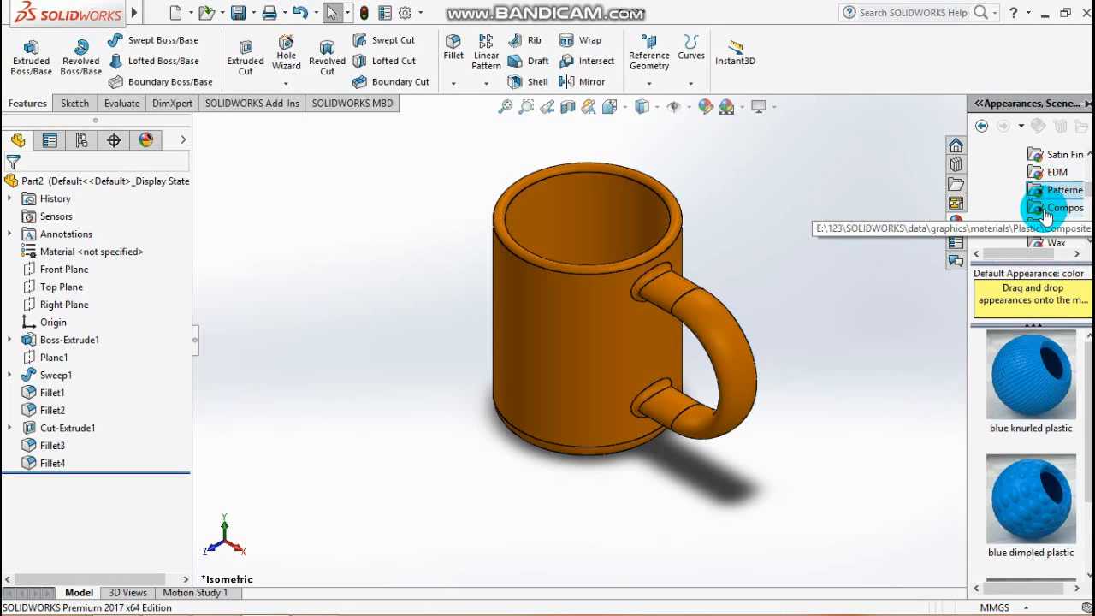
scroll(1084, 190, "up", 3)
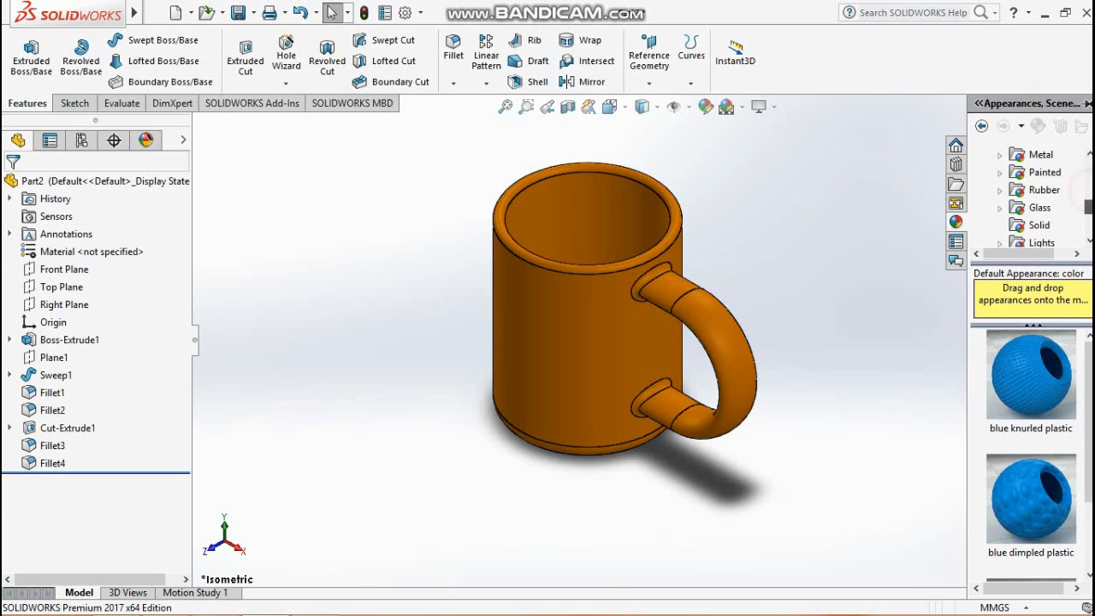
scroll(1039, 199, "up", 1)
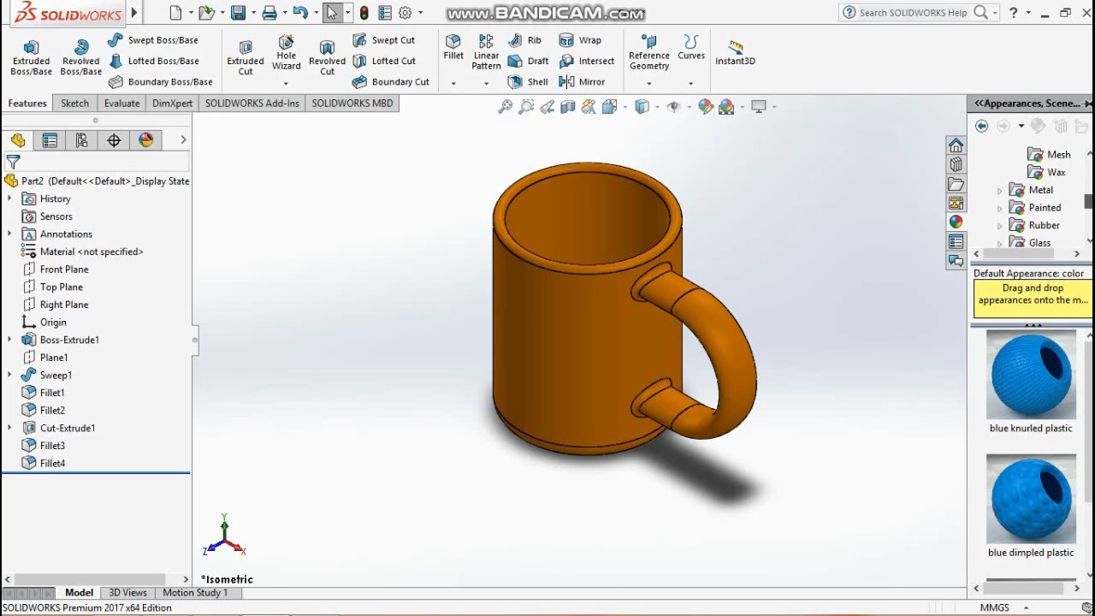
Try the solid Green appearance on the whole mug.
scroll(1039, 201, "down", 3)
left_click(1039, 208)
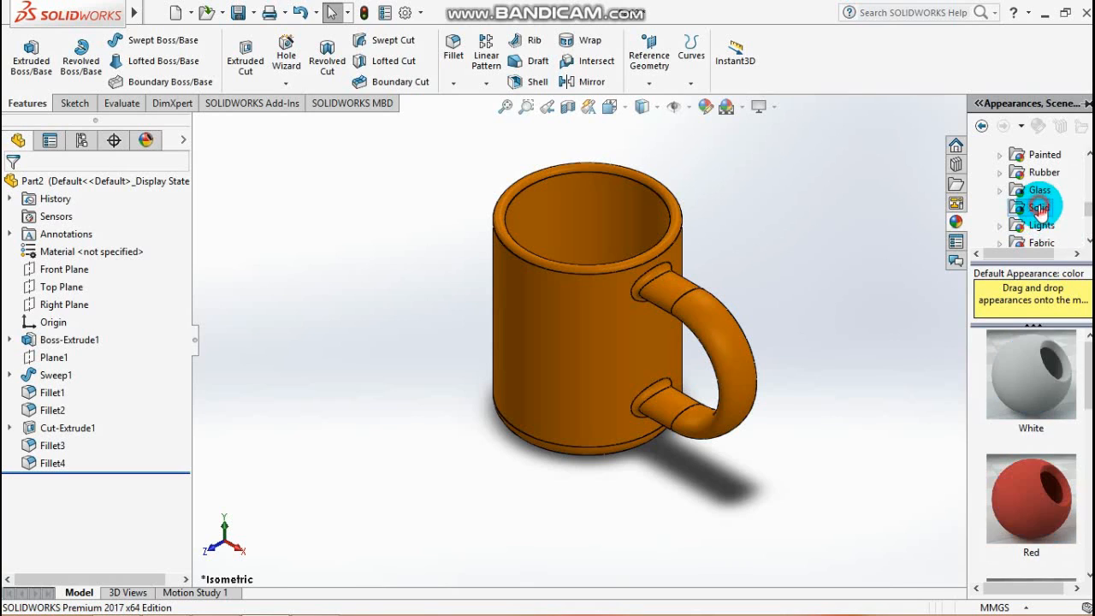
scroll(1078, 376, "down", 5)
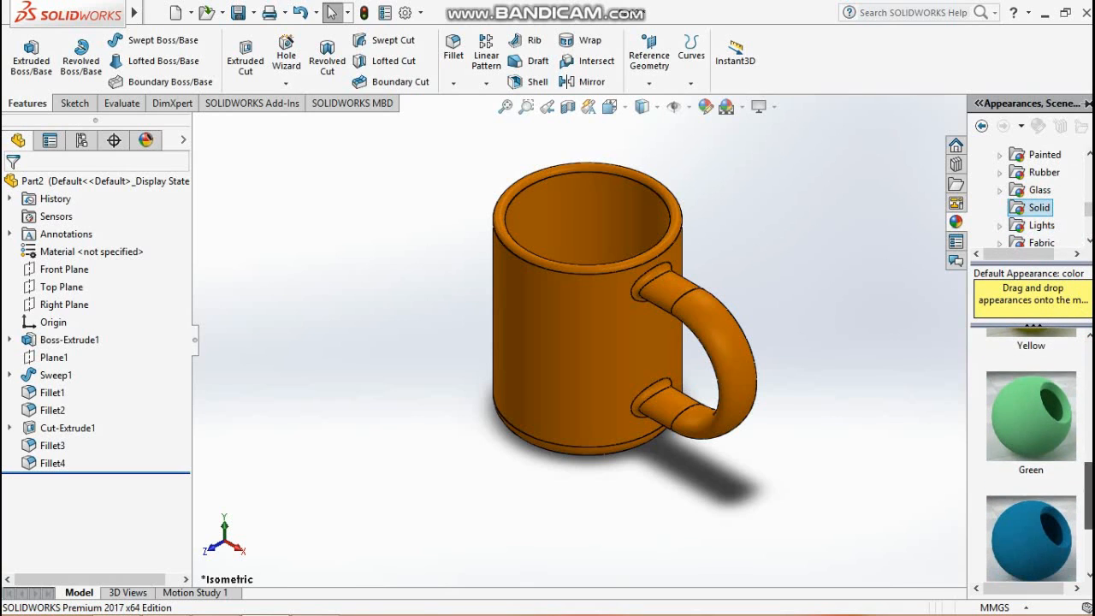
double_click(1047, 436)
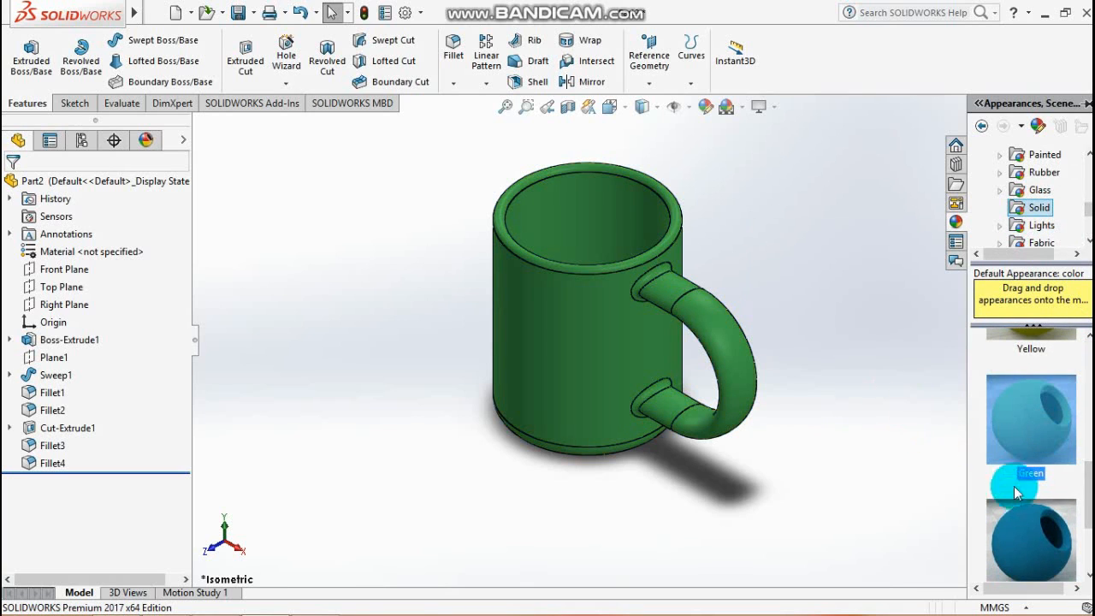
Apply the solid Blue appearance to the whole mug.
scroll(1085, 522, "down", 3)
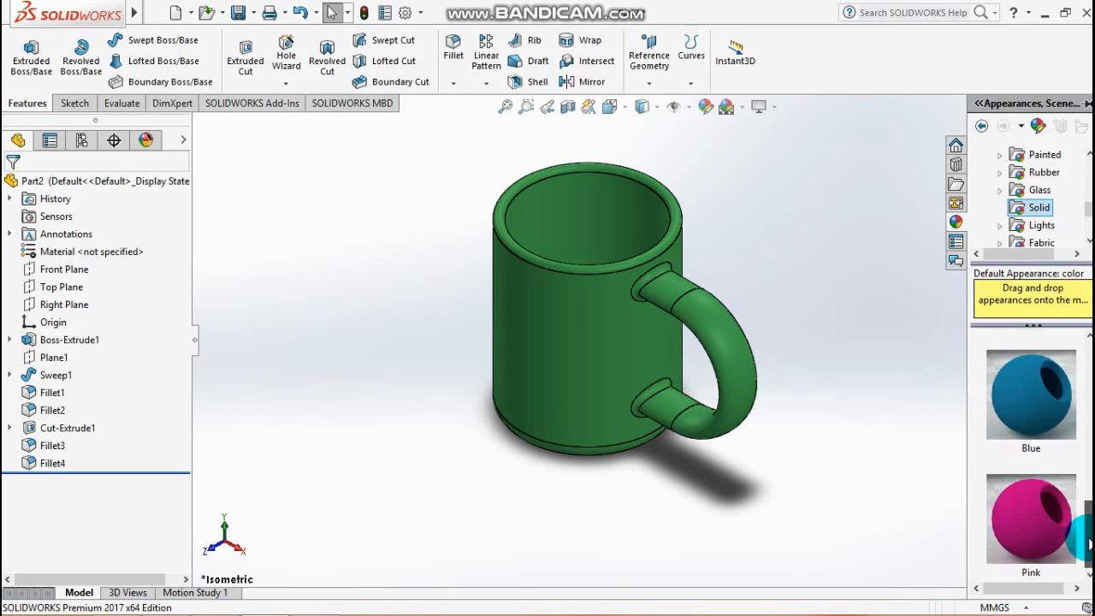
double_click(1063, 417)
scroll(832, 325, "up", 1)
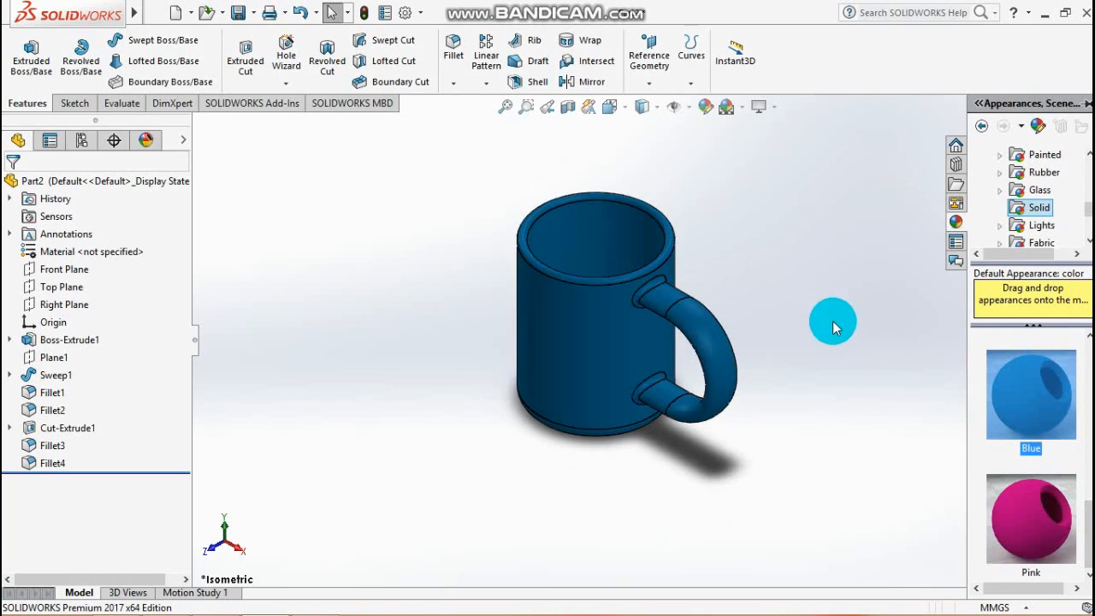
left_click_drag(1088, 506, 1092, 437)
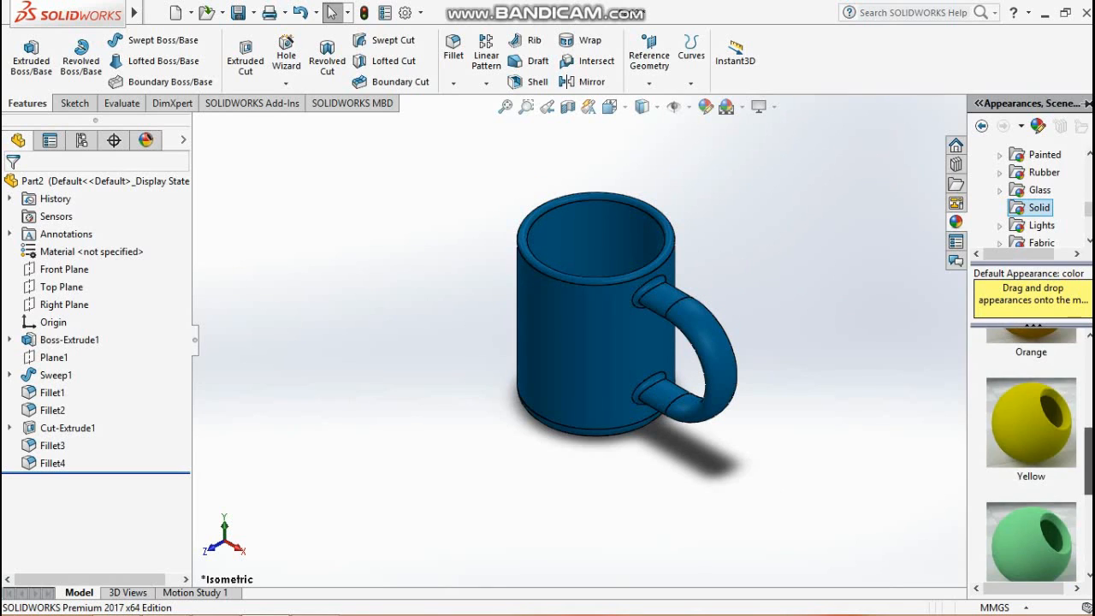
Save the part as Coffee Mug in the part soliwork folder.
left_click(242, 18)
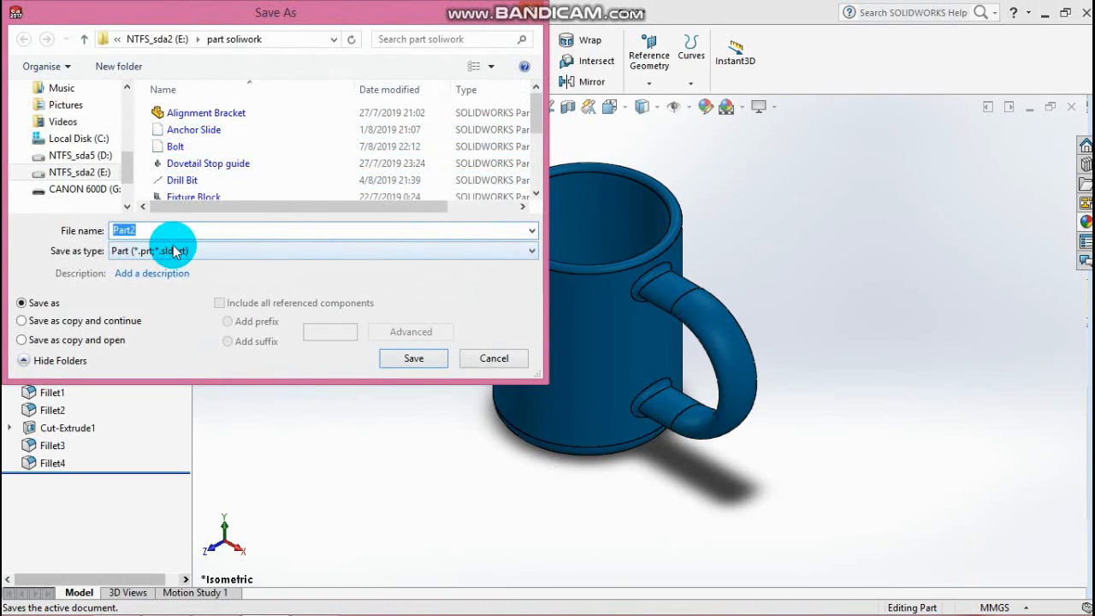
type("Coffee Mug")
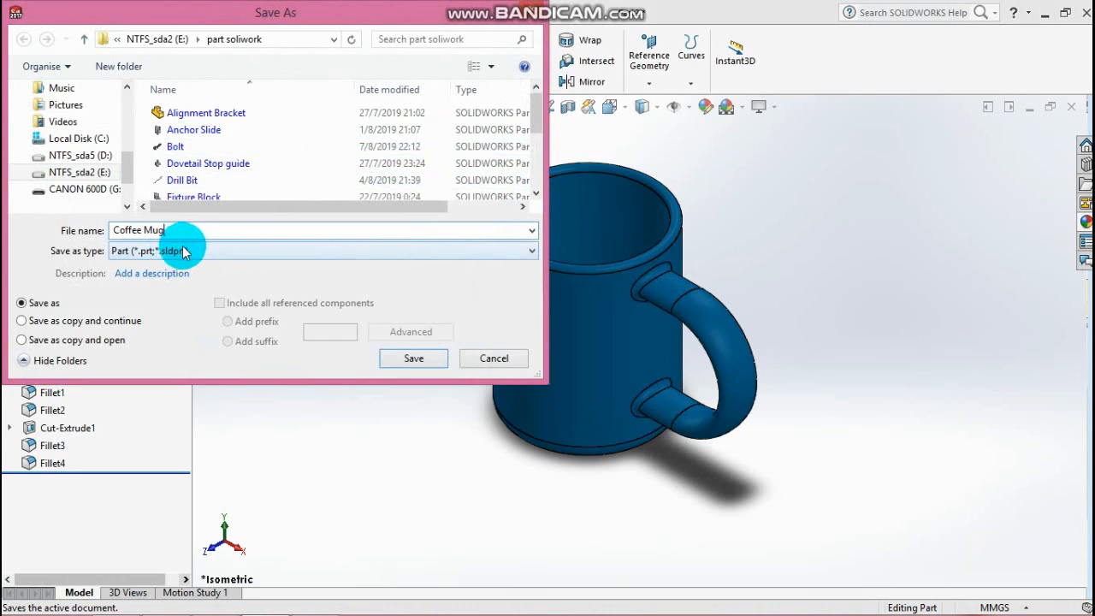
left_click(414, 359)
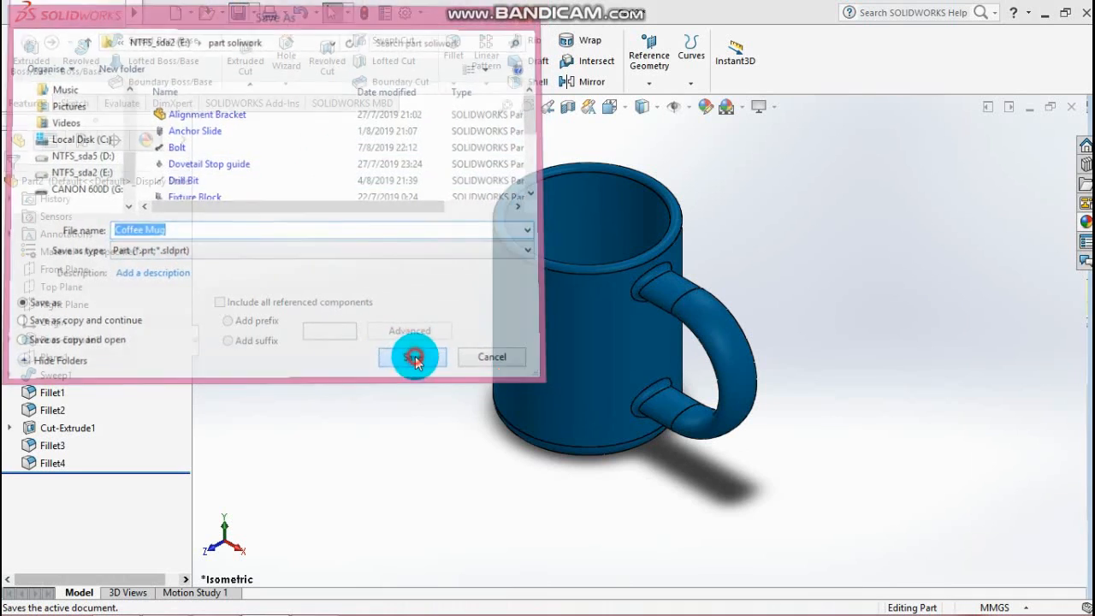